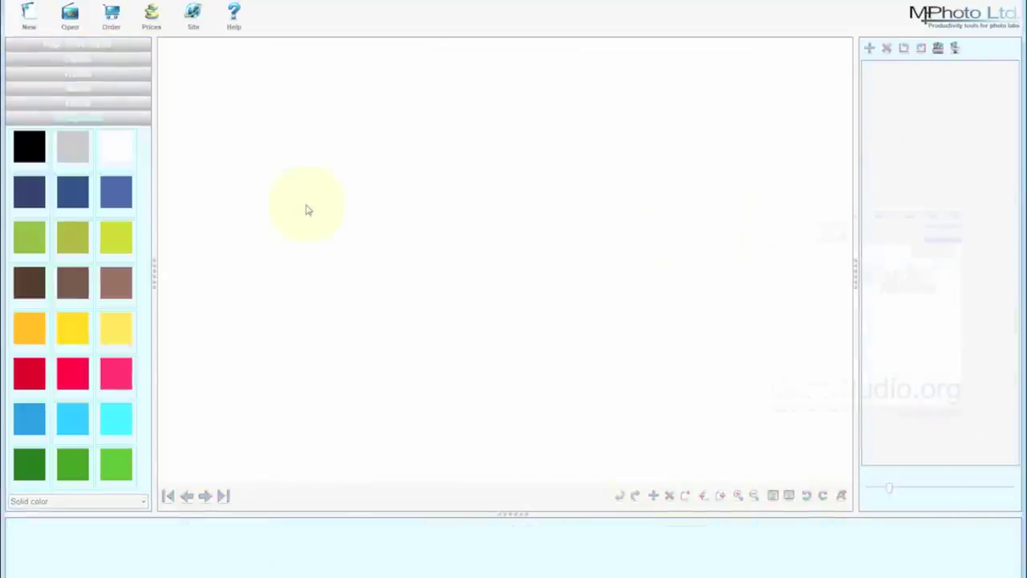
Step: Start a new album and pick the A4 Cappuccino type after previewing A3 Espresso, Alpha12x9 and Palm Pager
{"action": "left_click", "coordinate": [30, 16]}
{"action": "left_click", "coordinate": [263, 244]}
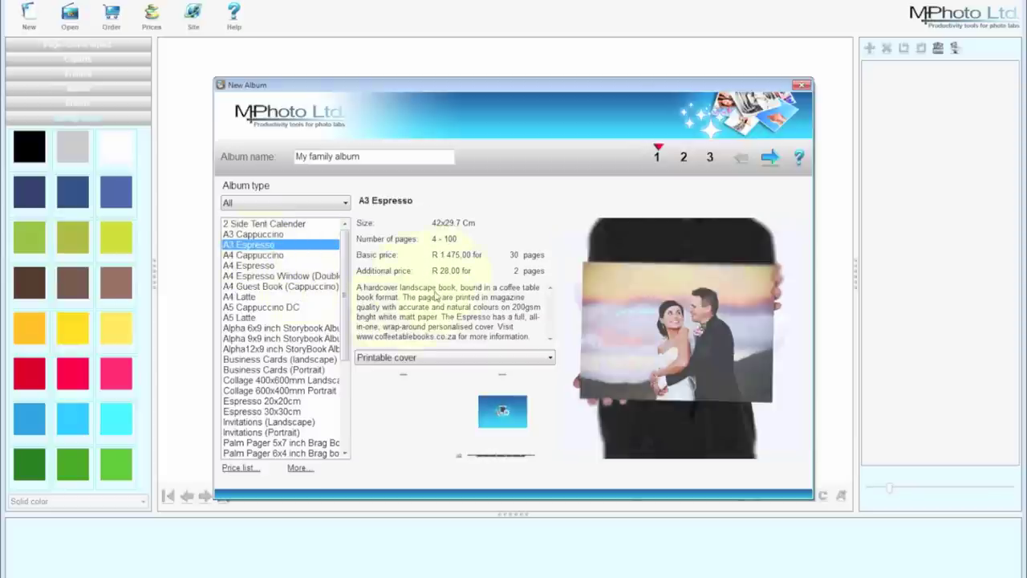
{"action": "scroll", "coordinate": [259, 287], "scroll_direction": "down", "scroll_amount": 2}
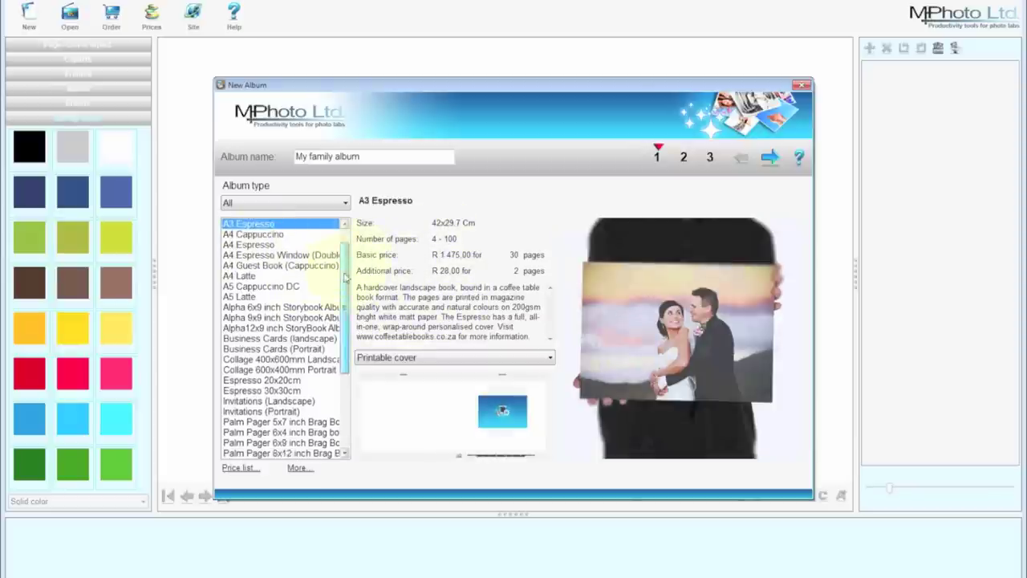
{"action": "left_click", "coordinate": [259, 287]}
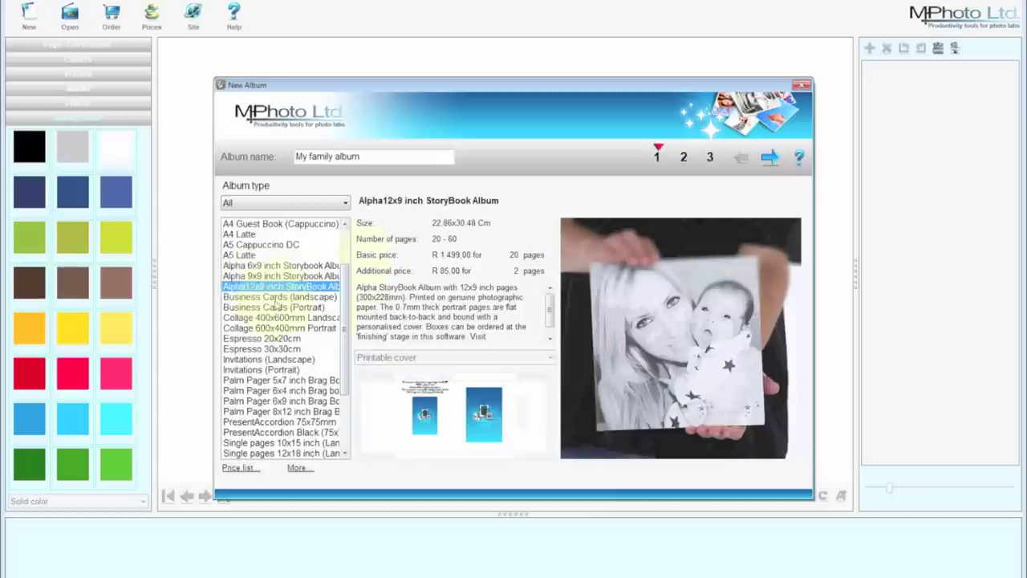
{"action": "left_click", "coordinate": [256, 382]}
{"action": "scroll", "coordinate": [347, 279], "scroll_direction": "up", "scroll_amount": 2}
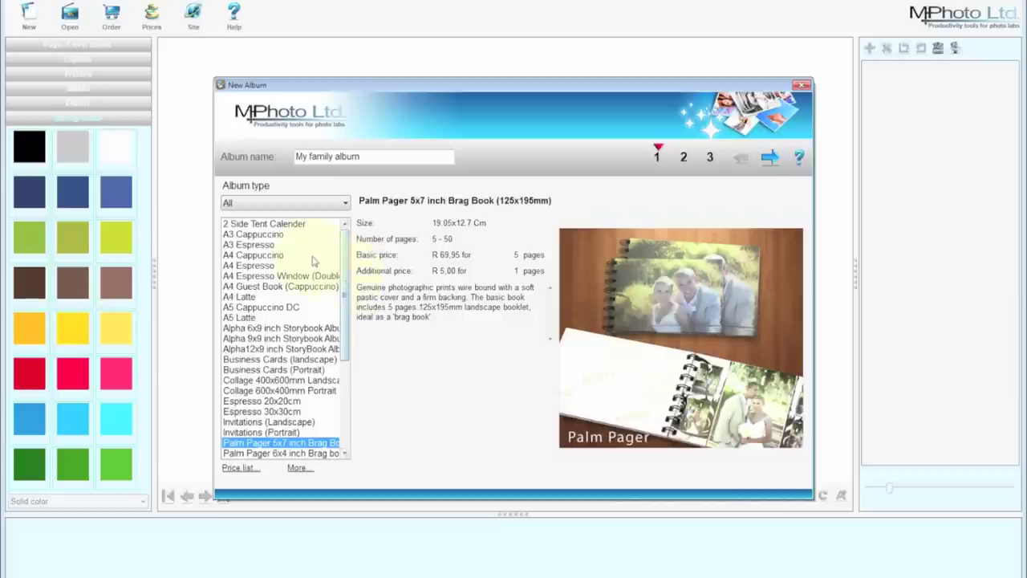
{"action": "left_click", "coordinate": [258, 256]}
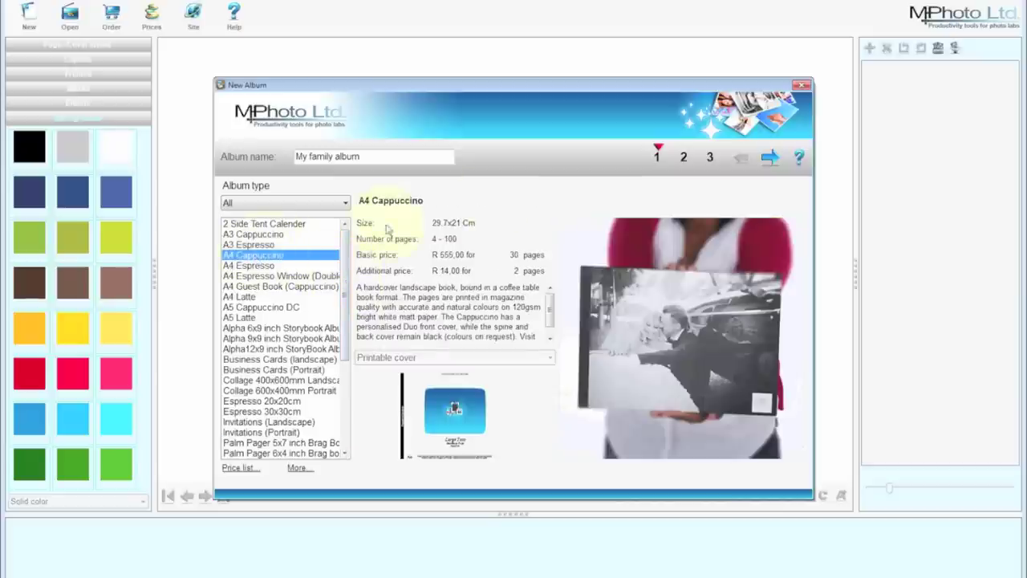
Step: Rename the album to 'demo' and continue to picture selection
{"action": "left_click_drag", "start_coordinate": [374, 159], "coordinate": [276, 156]}
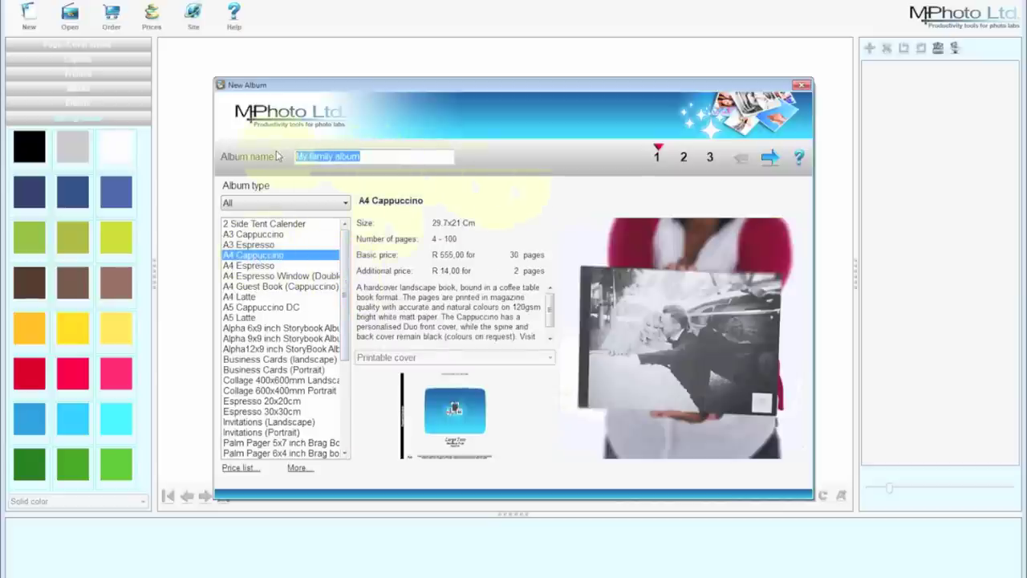
{"action": "type", "text": "demo"}
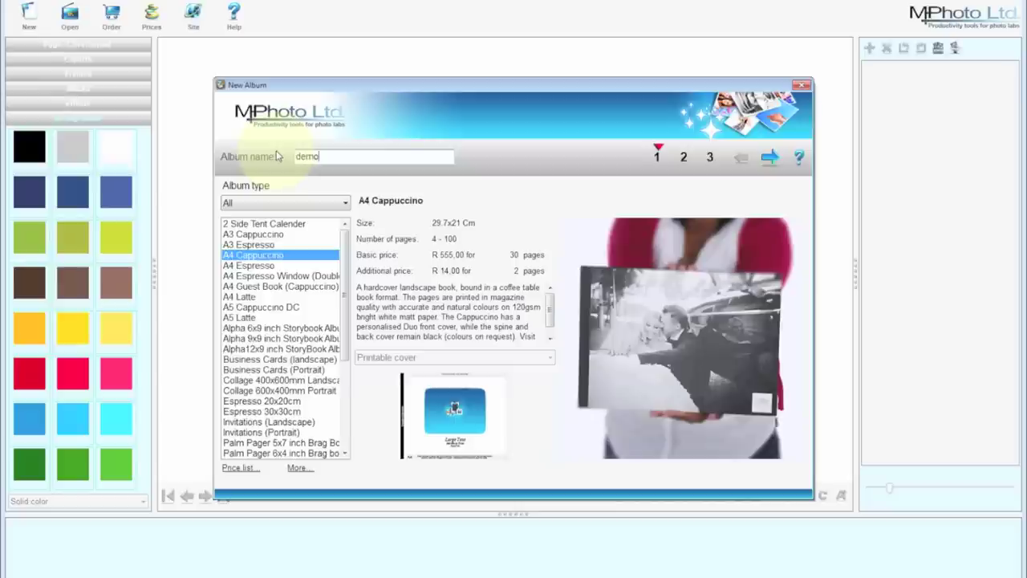
{"action": "key", "text": "Return"}
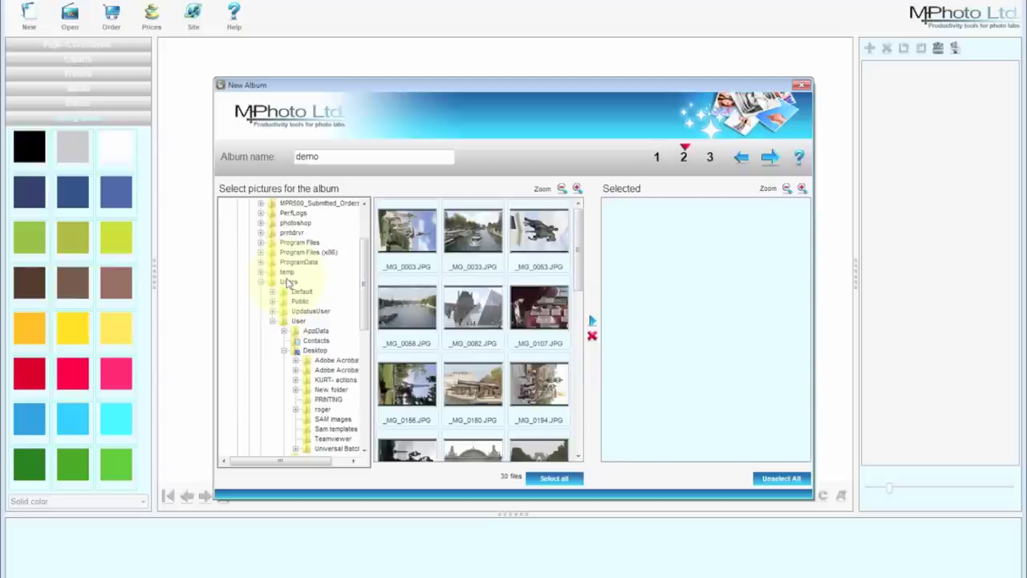
Step: Add _MG_0063, _MG_0058, _MG_0156, _MG_0180, then all remaining pictures, 30 in total
{"action": "left_click", "coordinate": [542, 237]}
{"action": "left_click", "coordinate": [592, 320]}
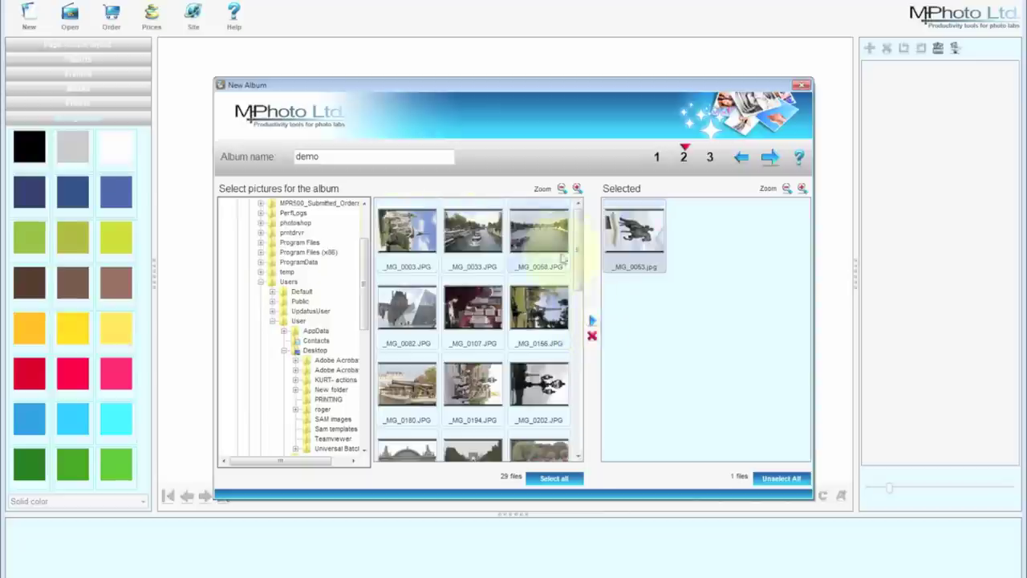
{"action": "left_click", "coordinate": [539, 234]}
{"action": "left_click", "coordinate": [592, 320]}
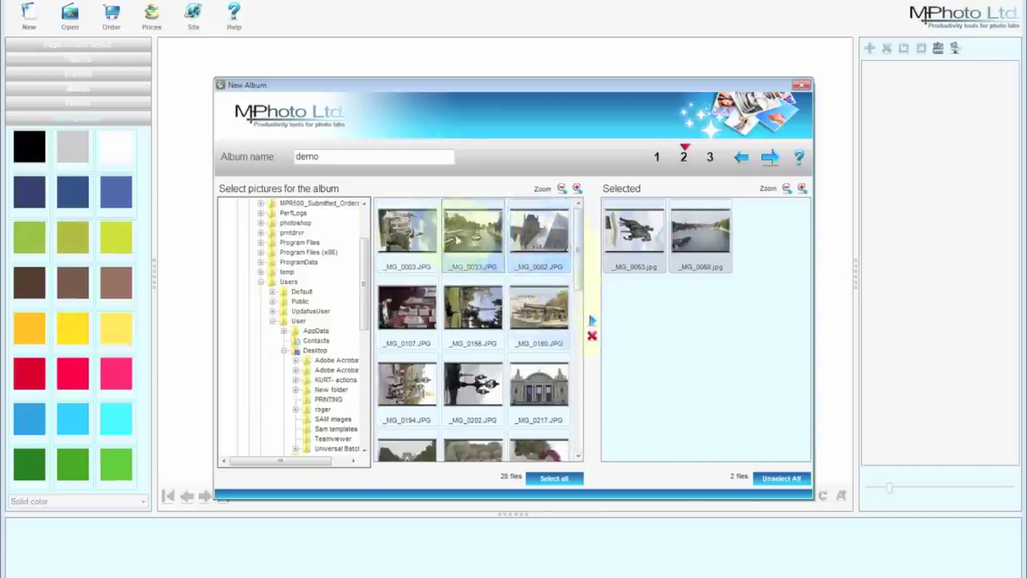
{"action": "left_click", "coordinate": [495, 307]}
{"action": "left_click", "coordinate": [539, 307], "text": "ctrl"}
{"action": "left_click", "coordinate": [592, 320]}
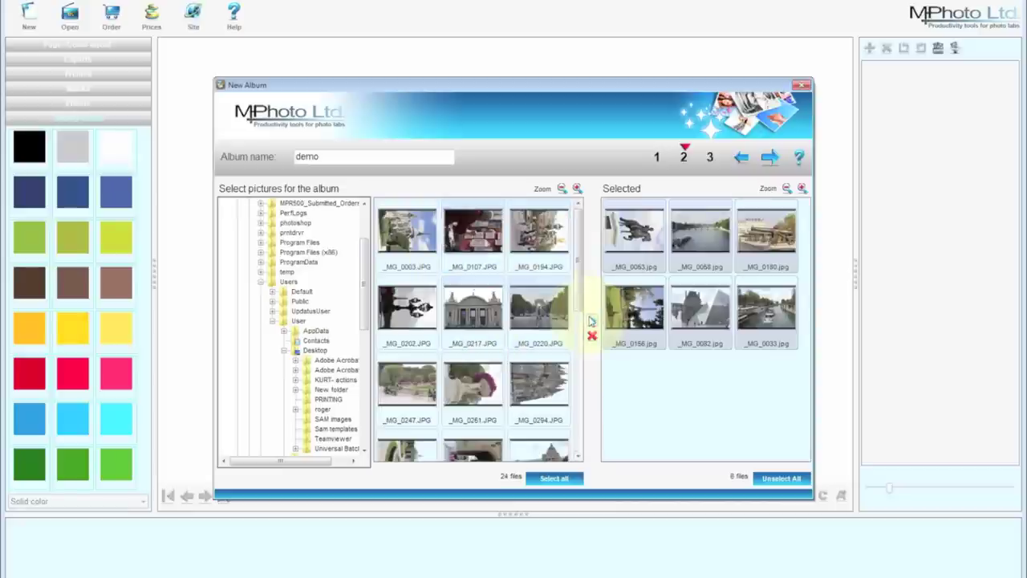
{"action": "left_click", "coordinate": [536, 478]}
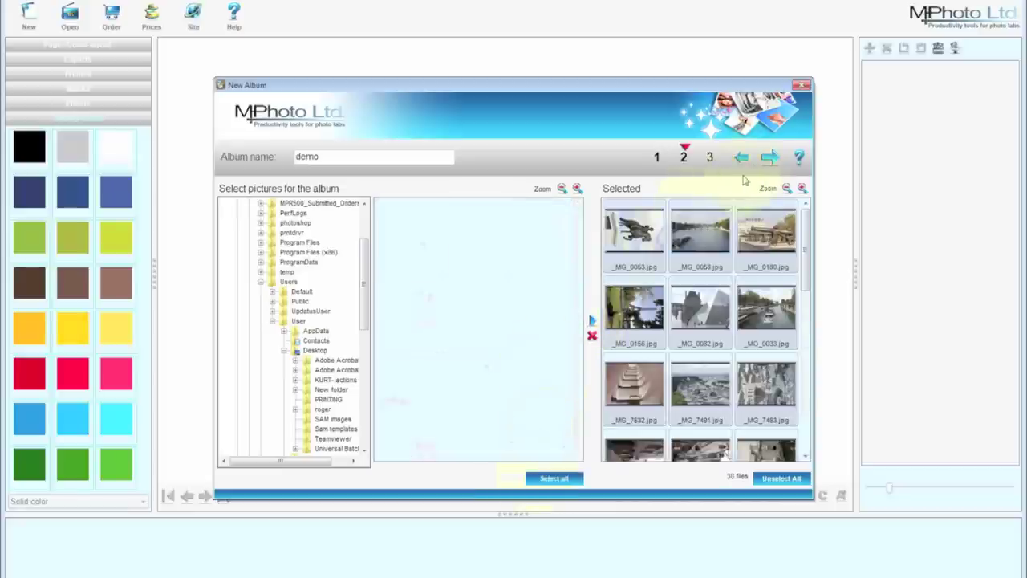
{"action": "left_click", "coordinate": [769, 158]}
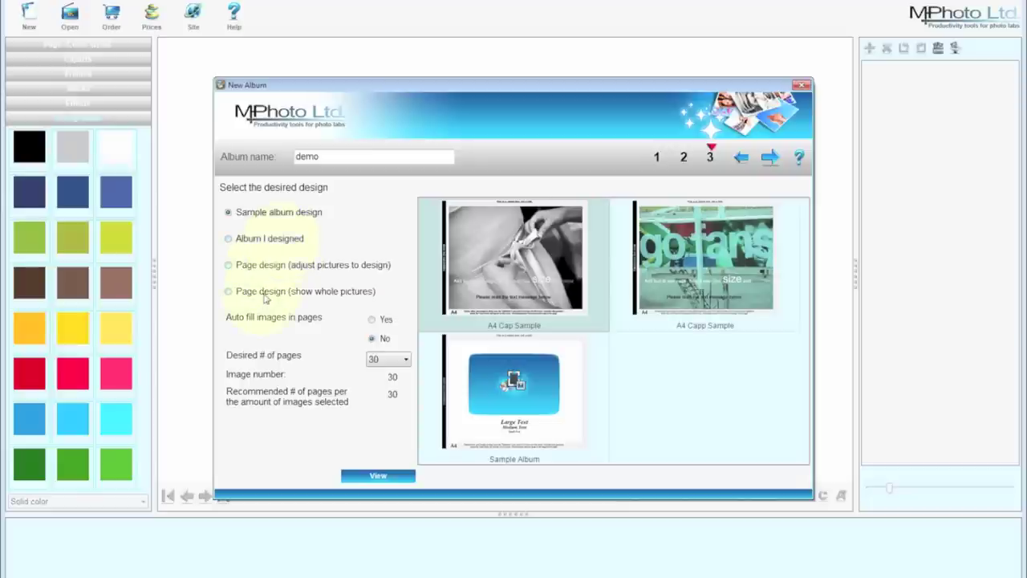
Step: Choose 'Page design (show whole pictures)' with Auto fill set to No and 30 pages
{"action": "left_click", "coordinate": [281, 267]}
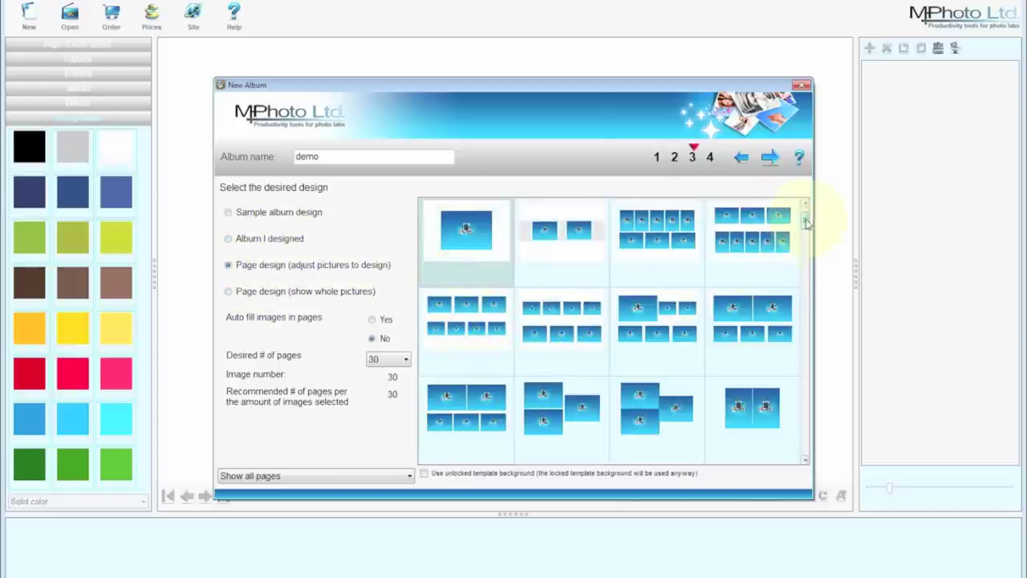
{"action": "left_click_drag", "start_coordinate": [807, 223], "coordinate": [804, 254]}
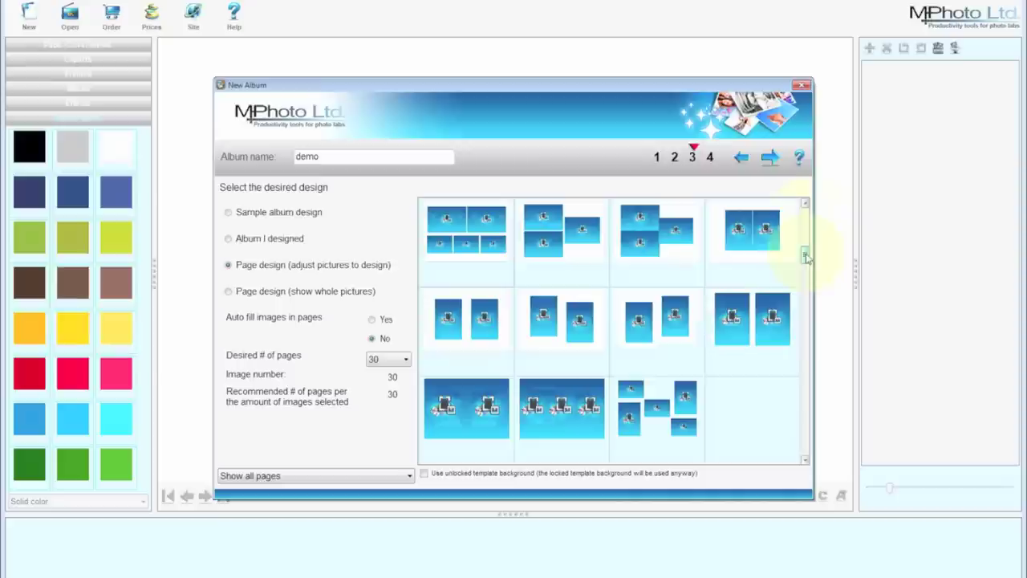
{"action": "left_click", "coordinate": [468, 321]}
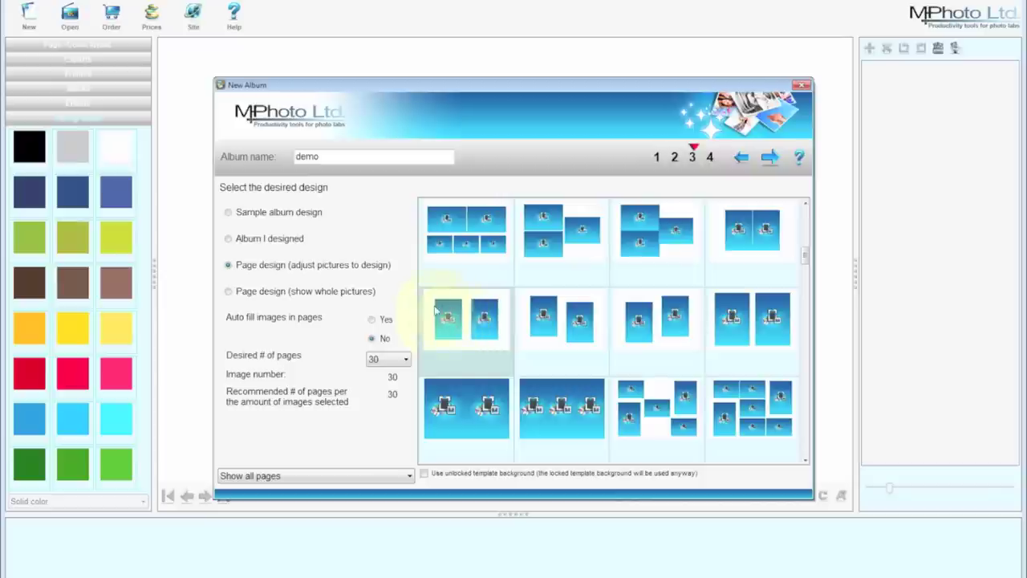
{"action": "left_click", "coordinate": [282, 294]}
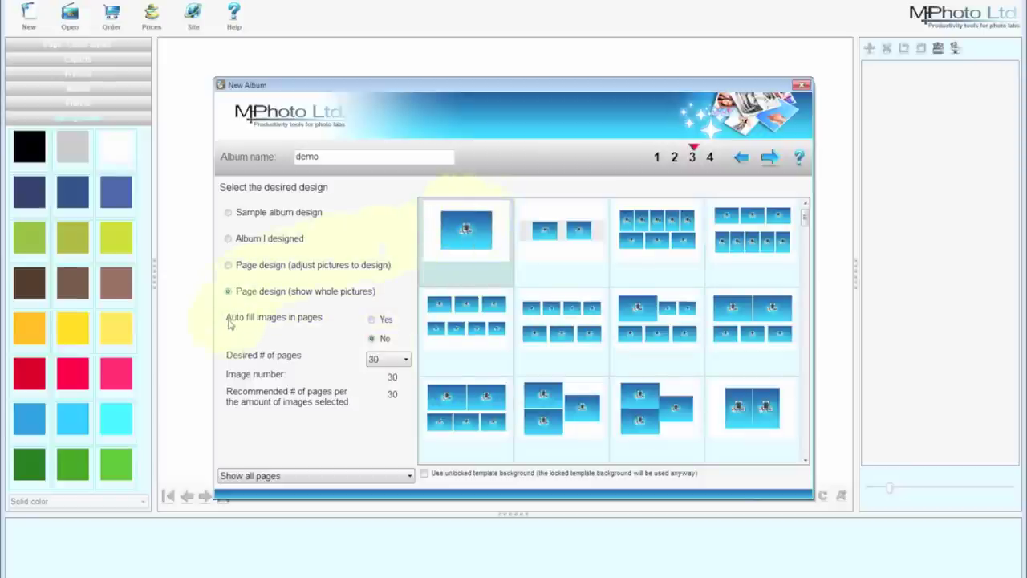
{"action": "left_click", "coordinate": [371, 341]}
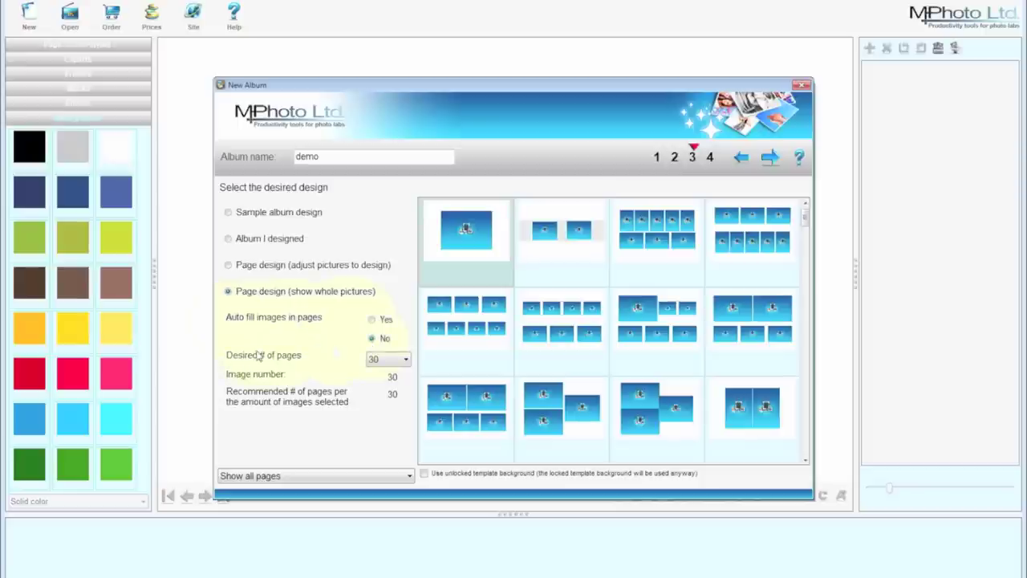
{"action": "left_click", "coordinate": [387, 361]}
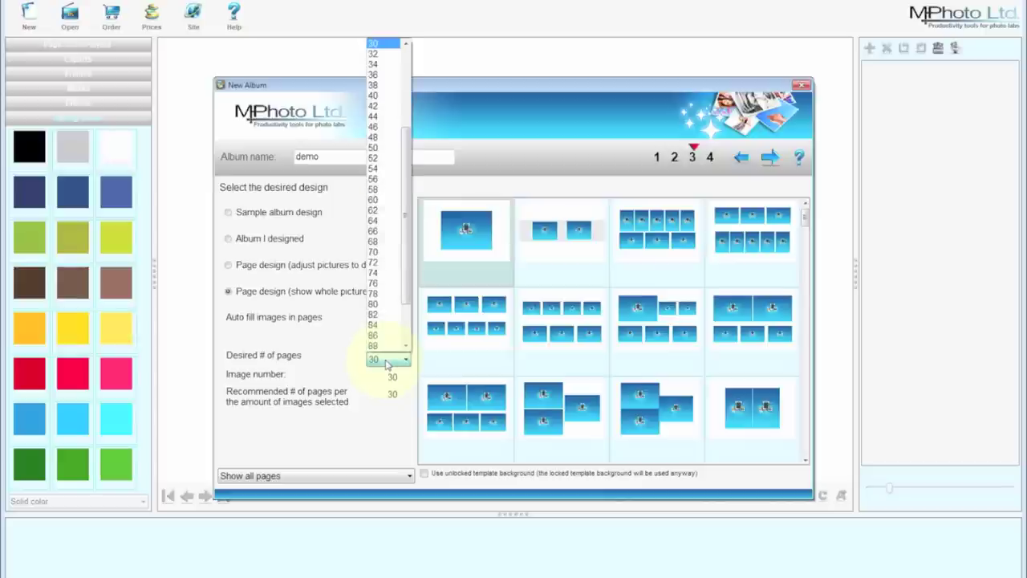
{"action": "left_click", "coordinate": [387, 361]}
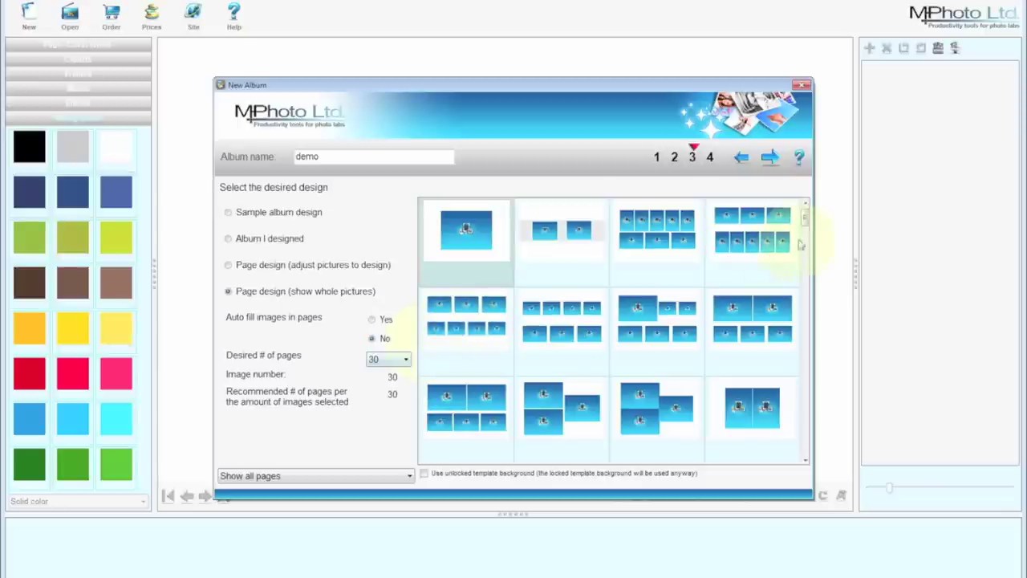
{"action": "left_click_drag", "start_coordinate": [806, 217], "coordinate": [806, 252]}
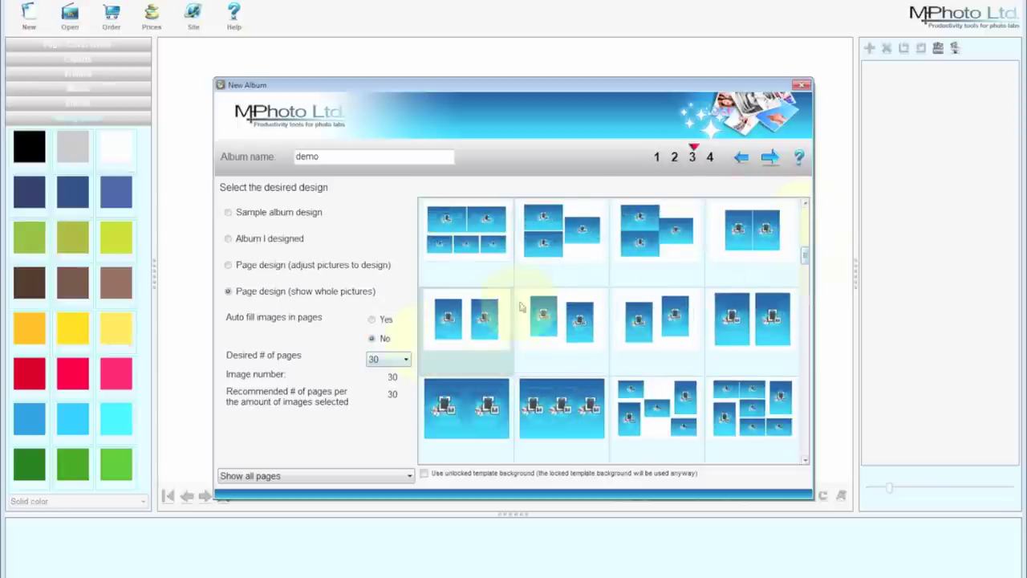
{"action": "left_click", "coordinate": [770, 157]}
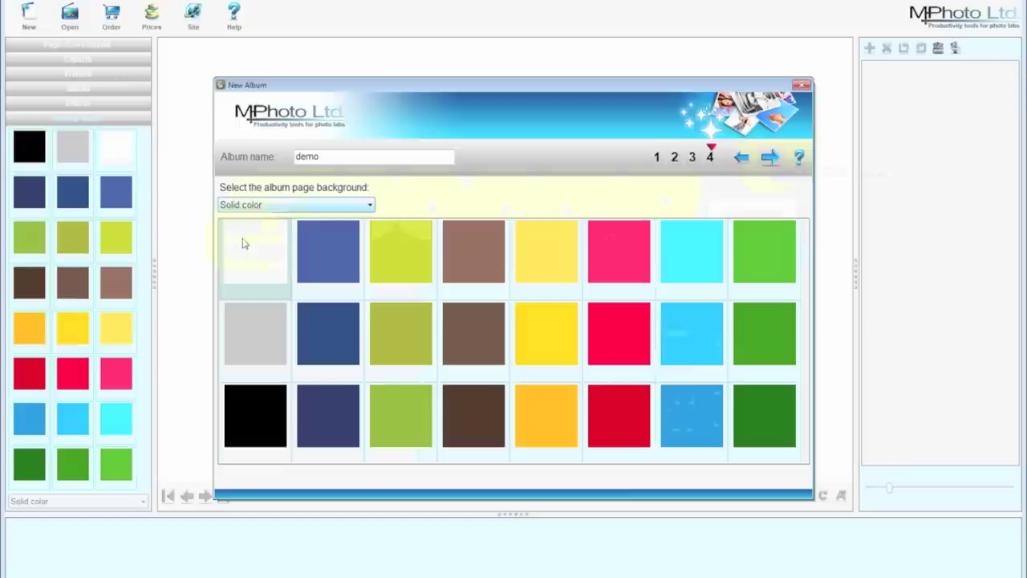
Step: Keep a white Solid color background and build the album
{"action": "left_click", "coordinate": [347, 208]}
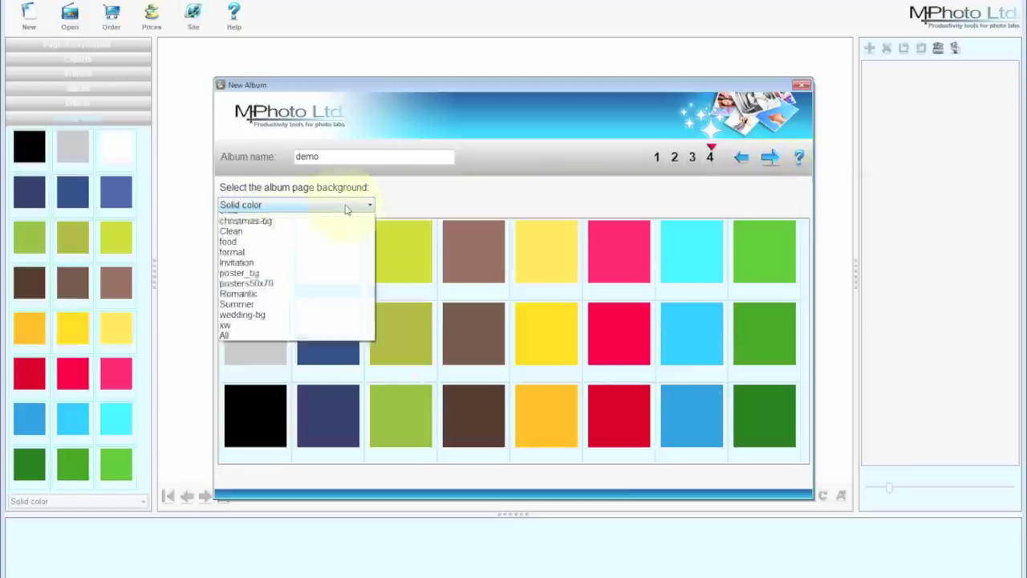
{"action": "left_click", "coordinate": [347, 207]}
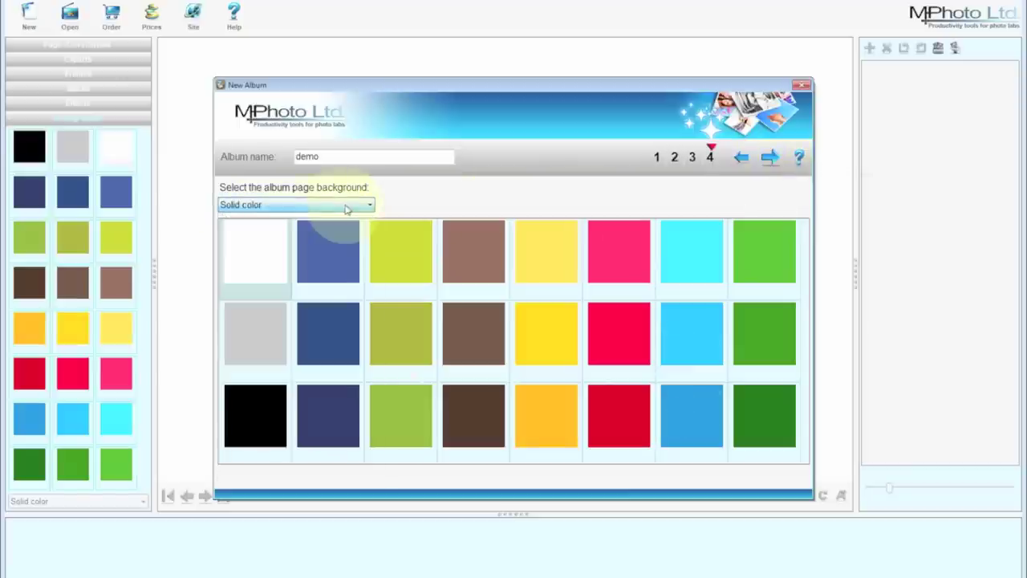
{"action": "left_click", "coordinate": [770, 160]}
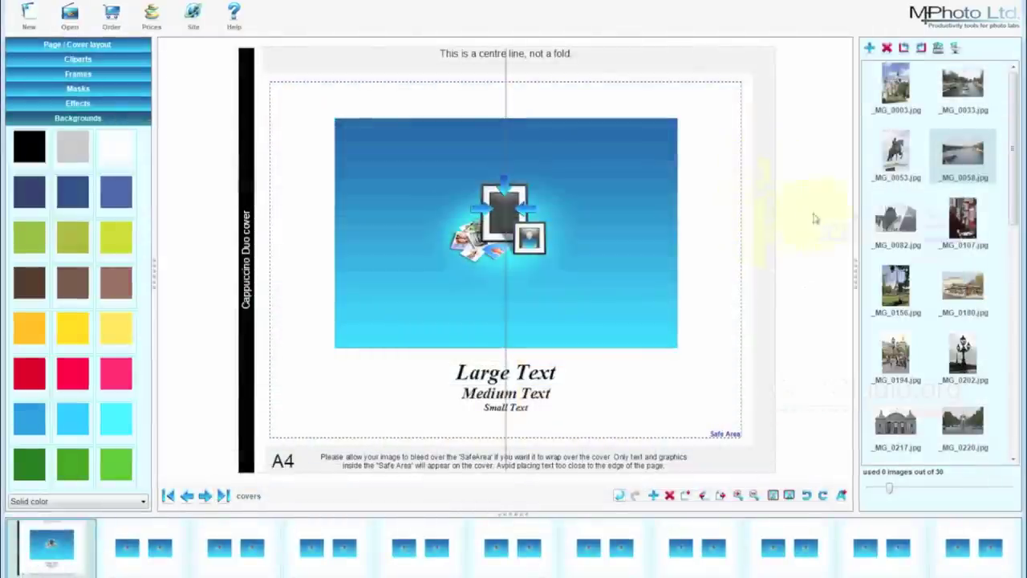
Step: Drop _MG_0058 into the cover frame and stretch it out to the cover edges
{"action": "left_click_drag", "start_coordinate": [962, 154], "coordinate": [464, 225]}
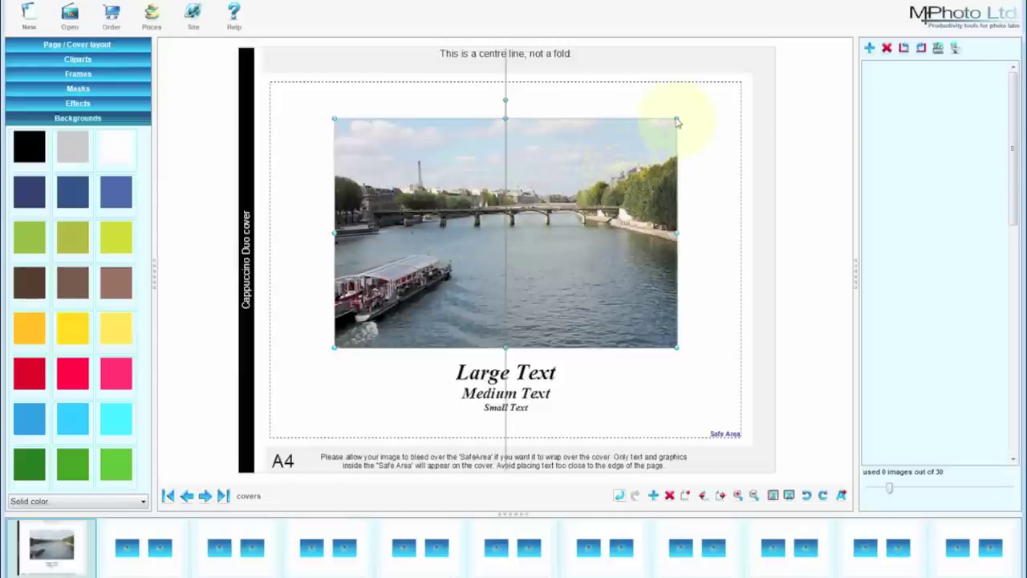
{"action": "left_click_drag", "start_coordinate": [676, 120], "coordinate": [754, 72]}
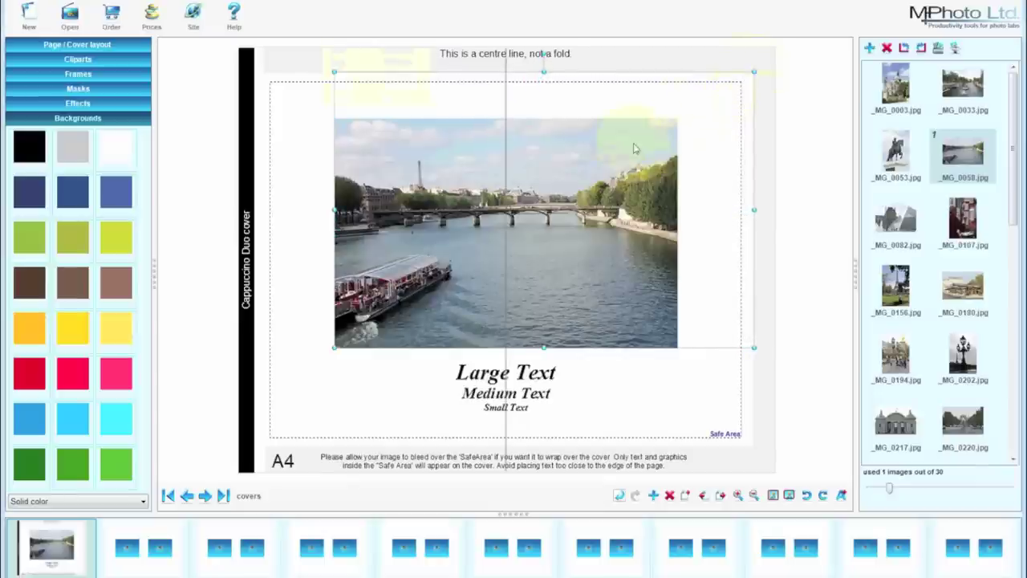
{"action": "left_click_drag", "start_coordinate": [334, 348], "coordinate": [254, 451]}
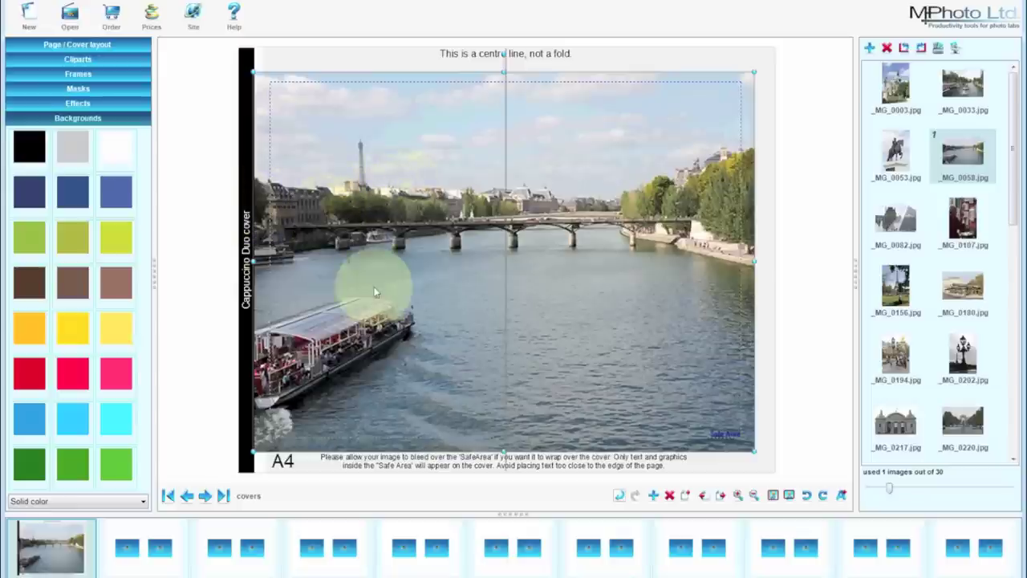
Step: On page 1, show the 22Weddings backgrounds and try the black Wedding01b
{"action": "left_click", "coordinate": [137, 543]}
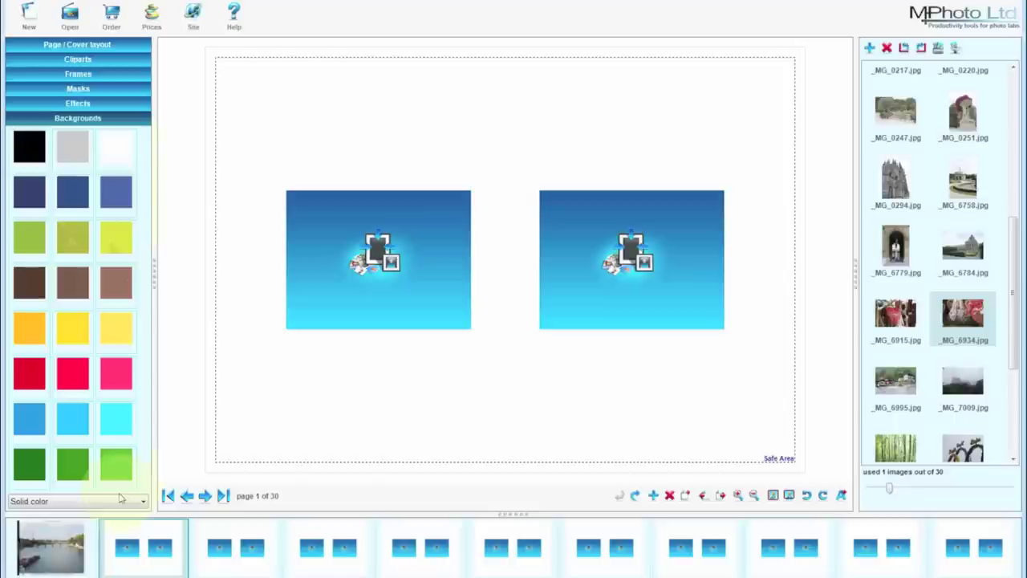
{"action": "left_click", "coordinate": [120, 500]}
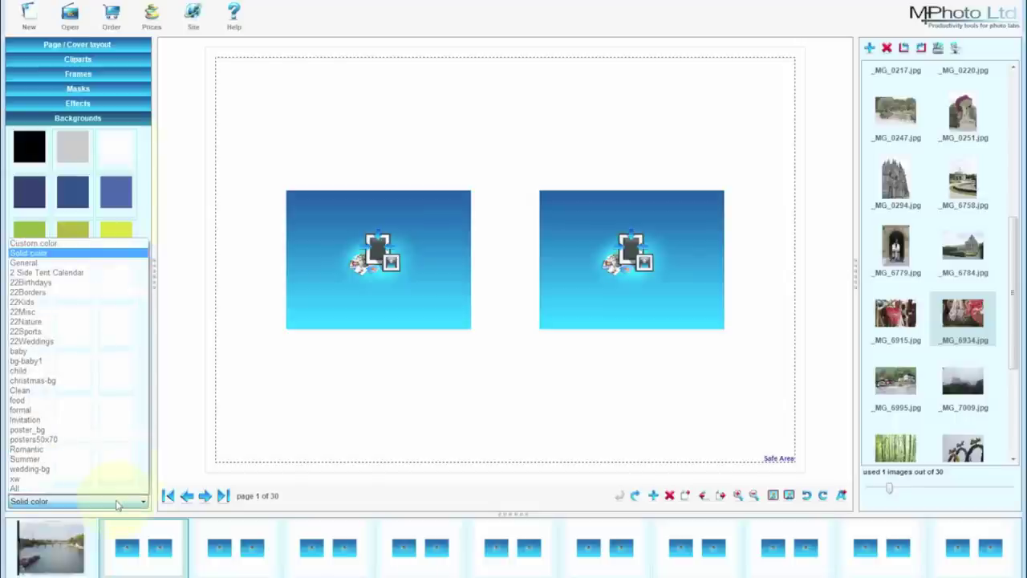
{"action": "left_click", "coordinate": [50, 343]}
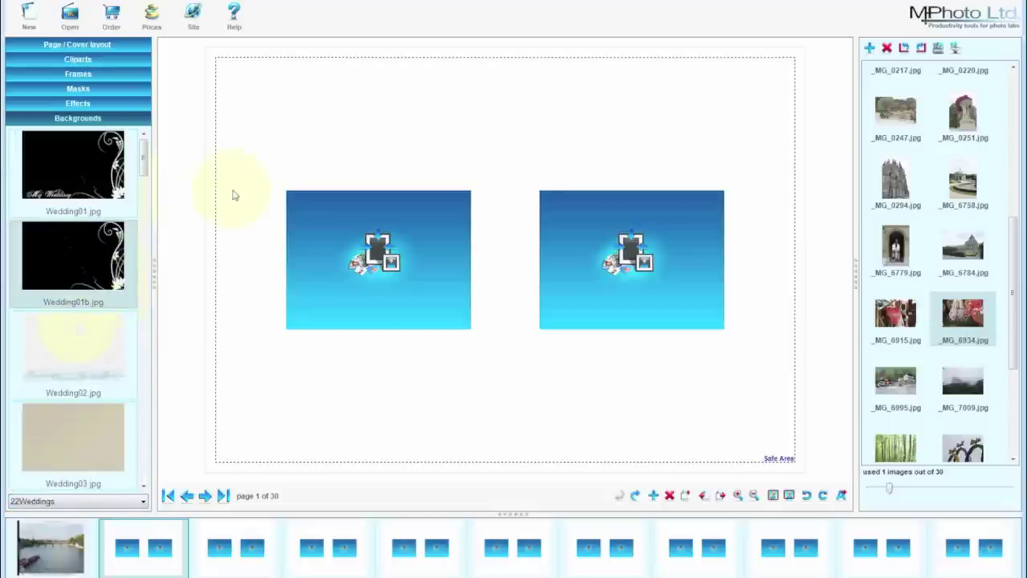
{"action": "left_click_drag", "start_coordinate": [234, 195], "coordinate": [231, 188]}
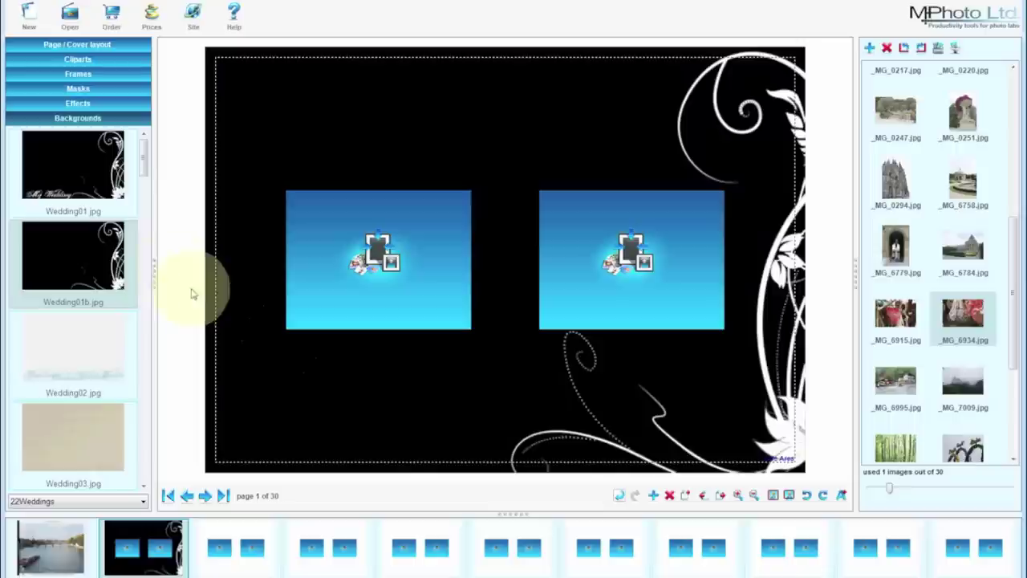
{"action": "left_click_drag", "start_coordinate": [145, 165], "coordinate": [135, 265]}
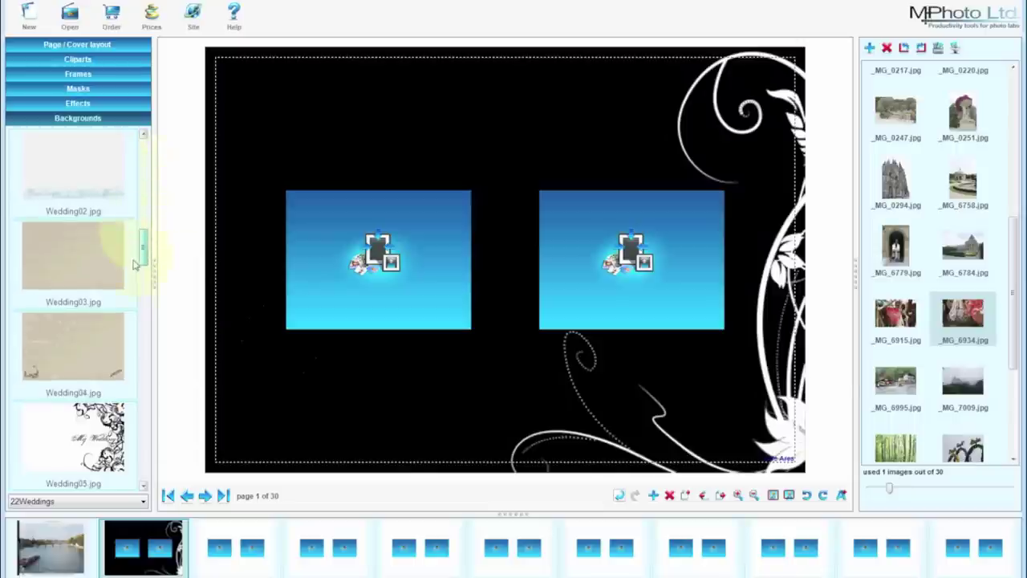
Step: Try the beige Wedding03, then settle on the green-swirl Wedding07 background
{"action": "left_click_drag", "start_coordinate": [48, 275], "coordinate": [244, 223]}
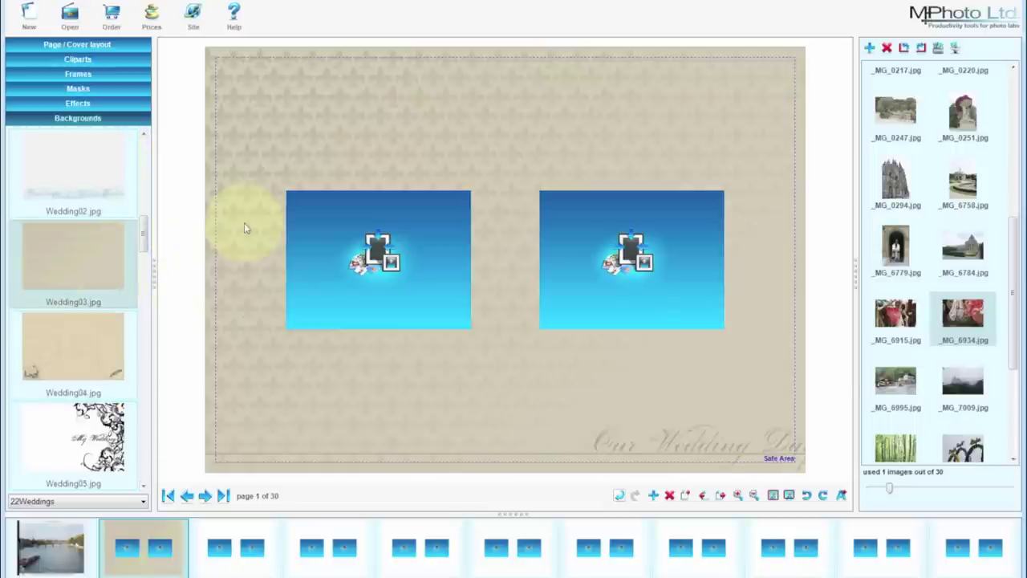
{"action": "left_click_drag", "start_coordinate": [144, 239], "coordinate": [141, 149]}
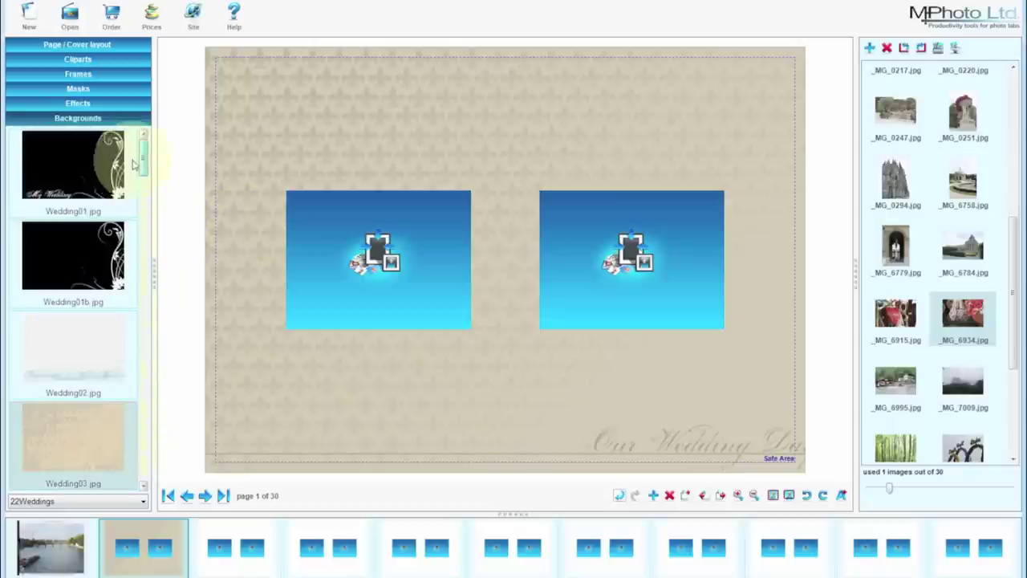
{"action": "left_click", "coordinate": [128, 500]}
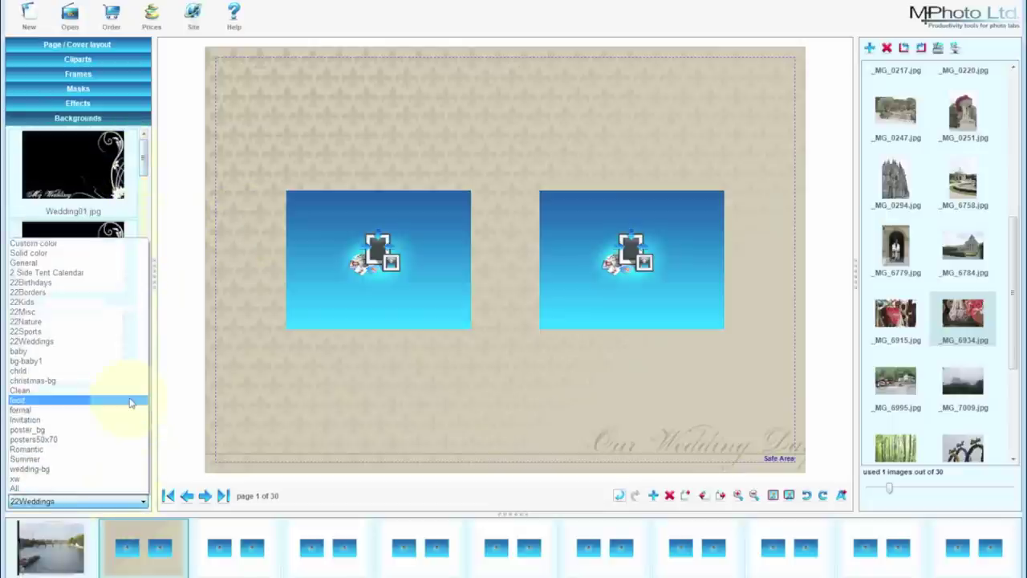
{"action": "left_click", "coordinate": [101, 341]}
{"action": "left_click_drag", "start_coordinate": [143, 150], "coordinate": [243, 379]}
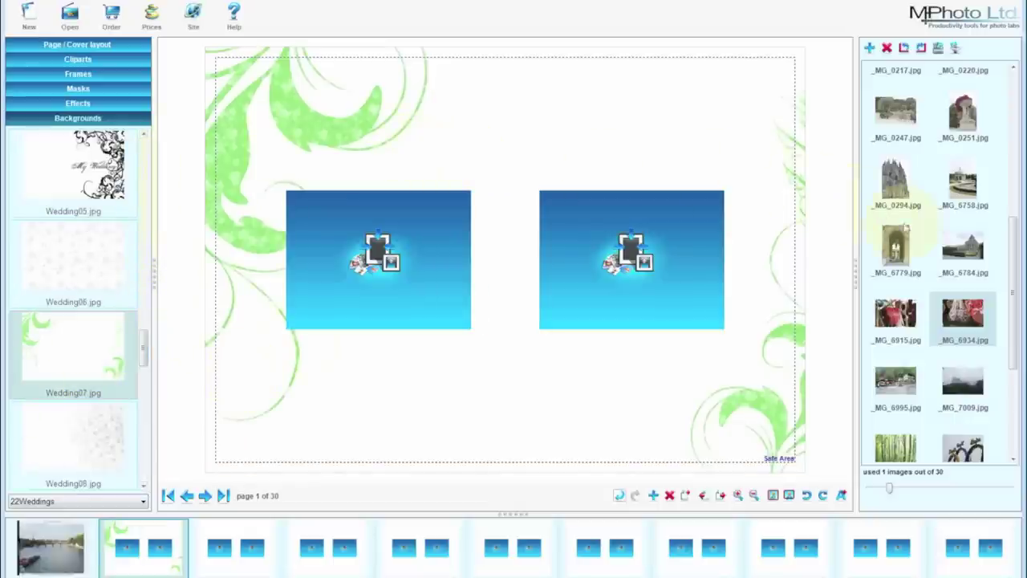
Step: Make _MG_6784 a low-opacity page background and fill the frames with _MG_0107 and _MG_0156
{"action": "left_click_drag", "start_coordinate": [958, 251], "coordinate": [802, 213]}
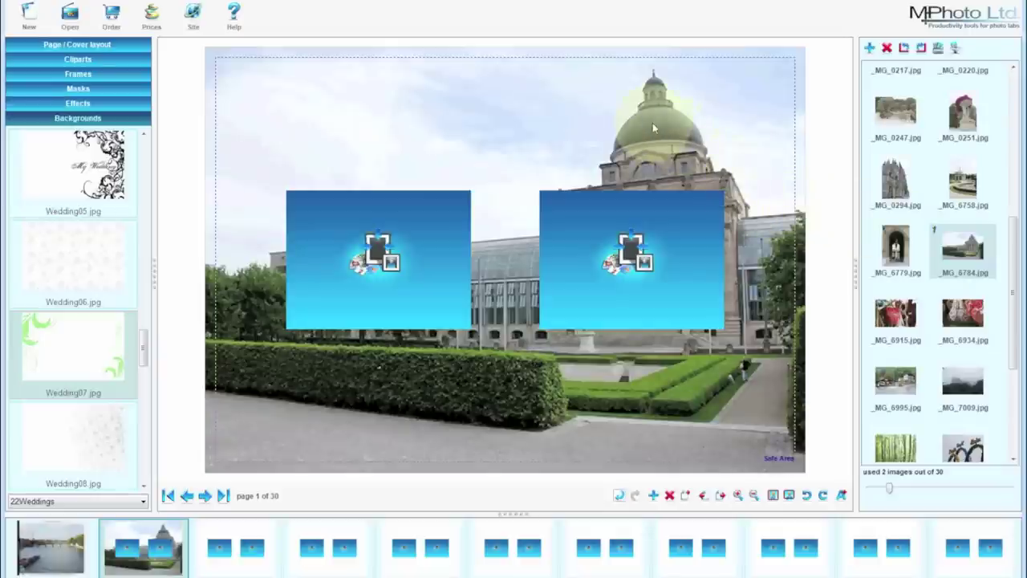
{"action": "right_click", "coordinate": [562, 117]}
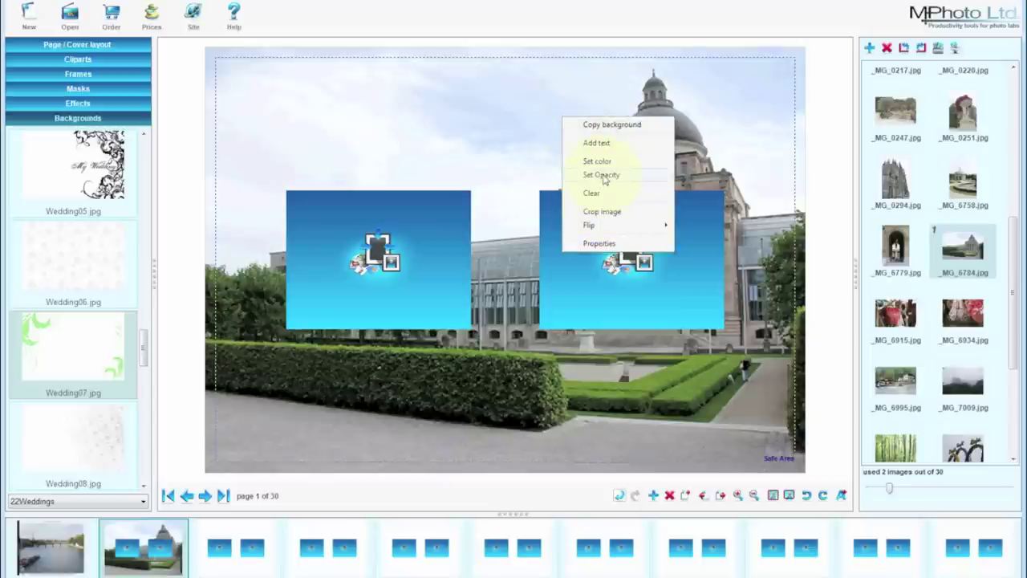
{"action": "left_click", "coordinate": [603, 176]}
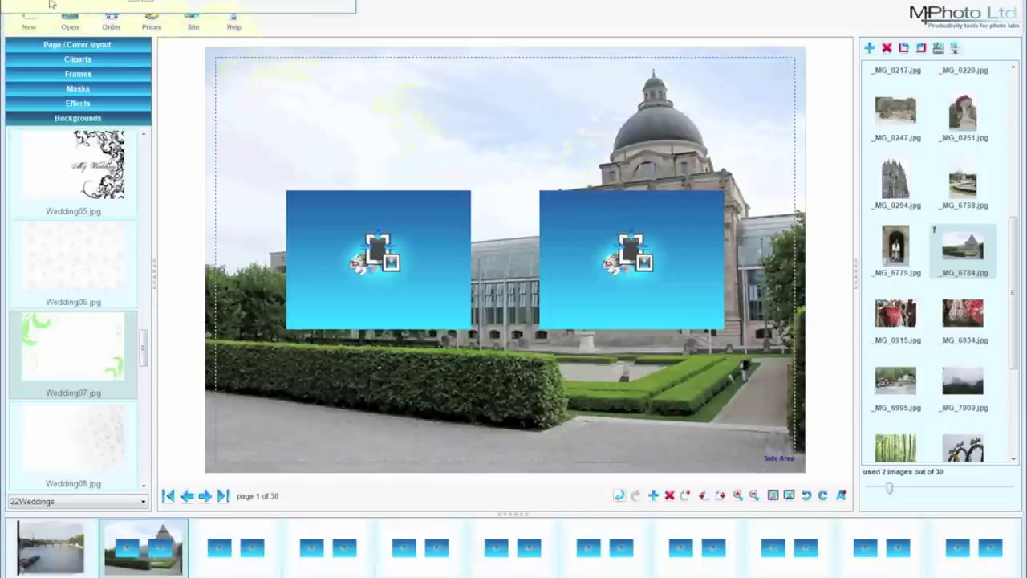
{"action": "left_click_drag", "start_coordinate": [49, 4], "coordinate": [101, 2]}
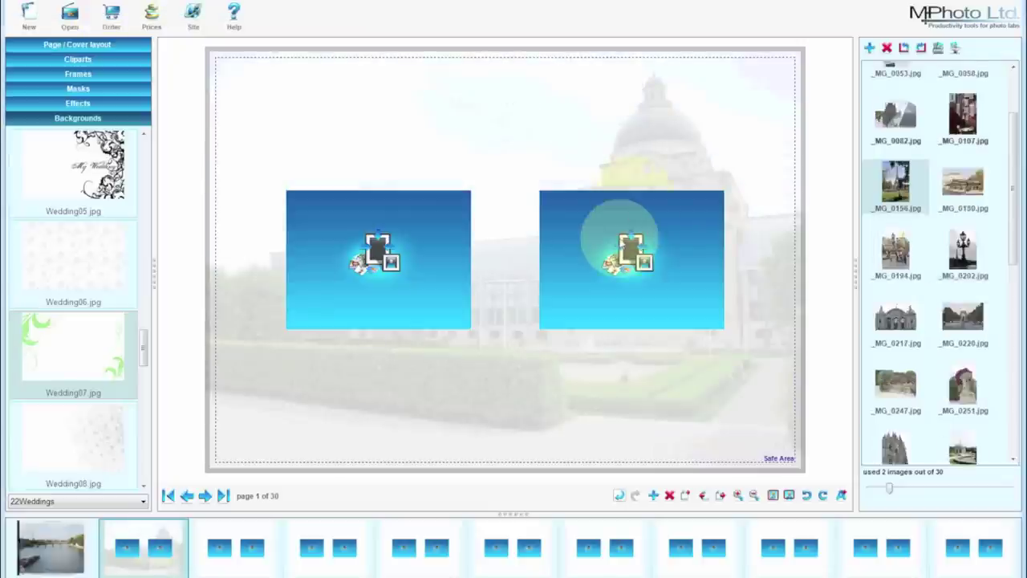
{"action": "left_click", "coordinate": [607, 233]}
{"action": "left_click", "coordinate": [369, 242]}
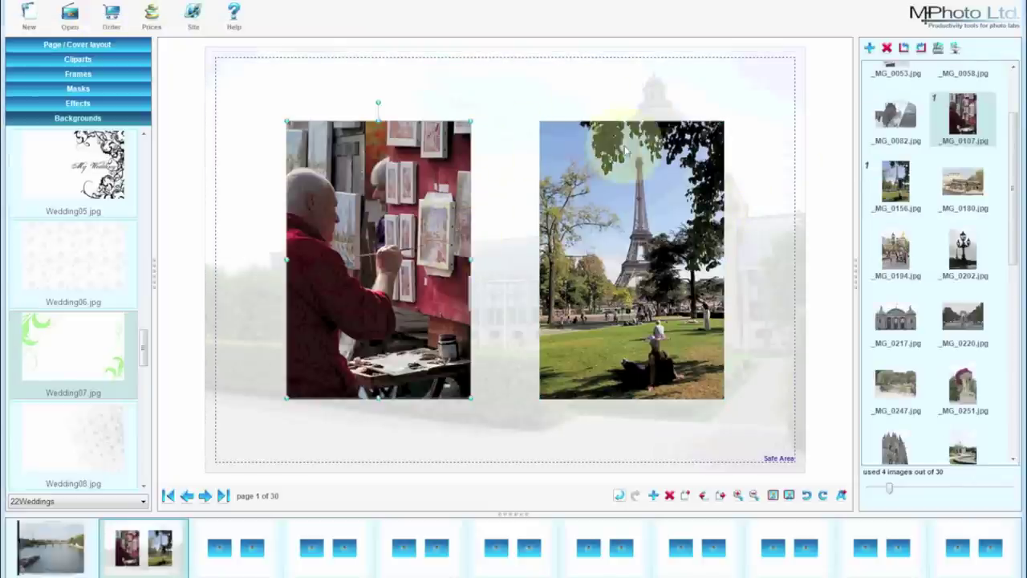
Step: Set the page background's base colour to black
{"action": "right_click", "coordinate": [722, 95]}
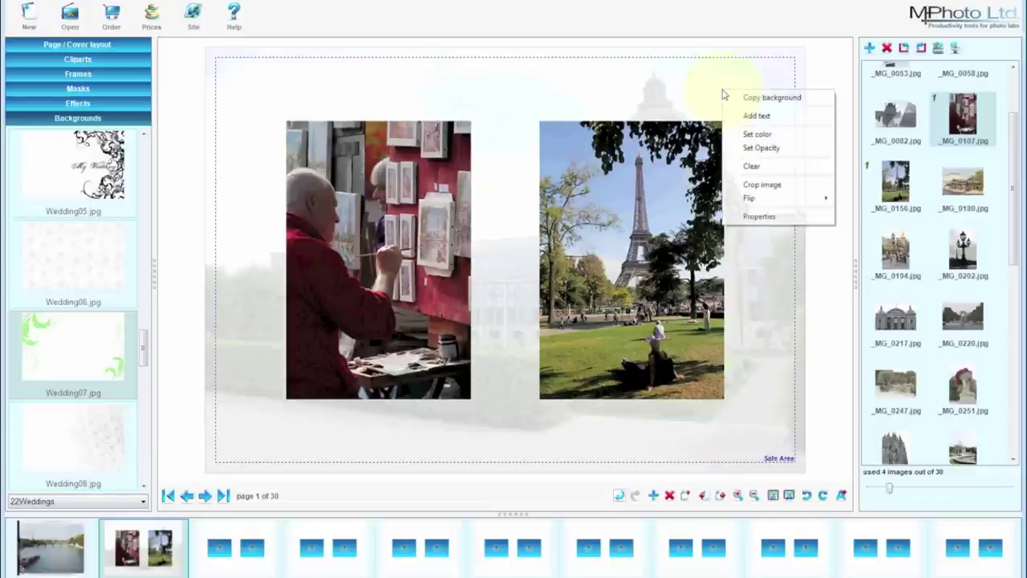
{"action": "left_click", "coordinate": [746, 149]}
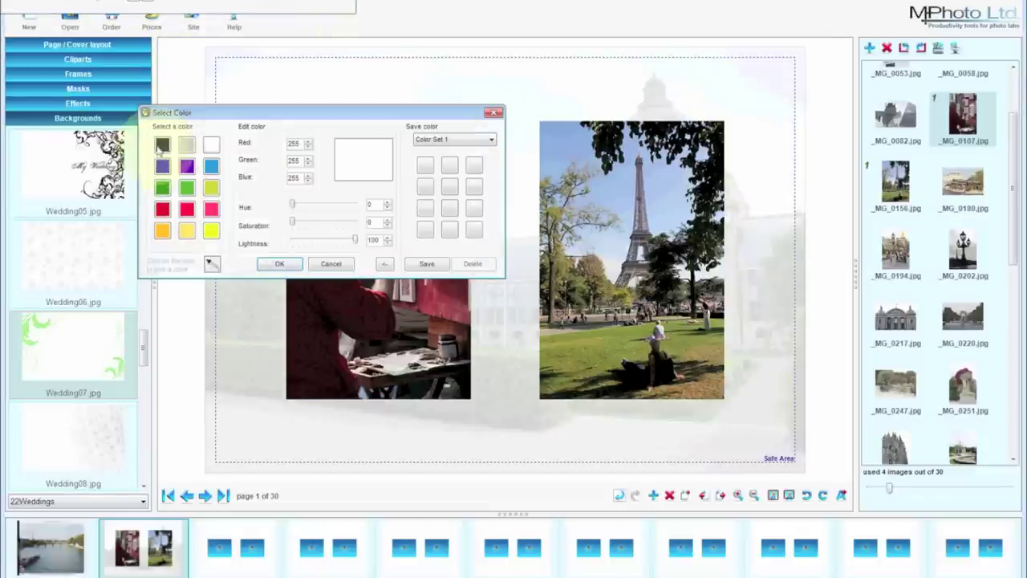
{"action": "left_click", "coordinate": [162, 144]}
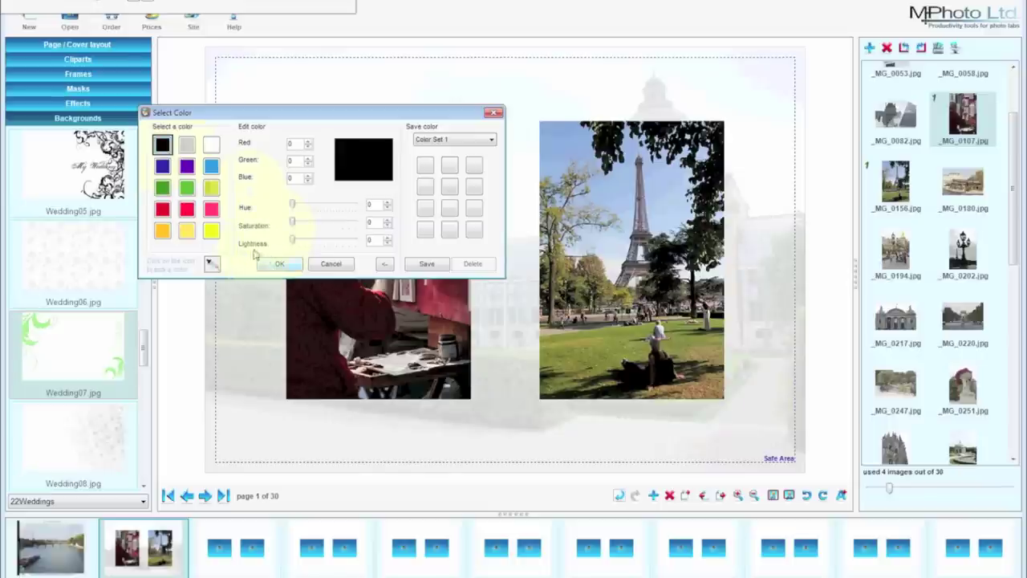
{"action": "left_click", "coordinate": [279, 263]}
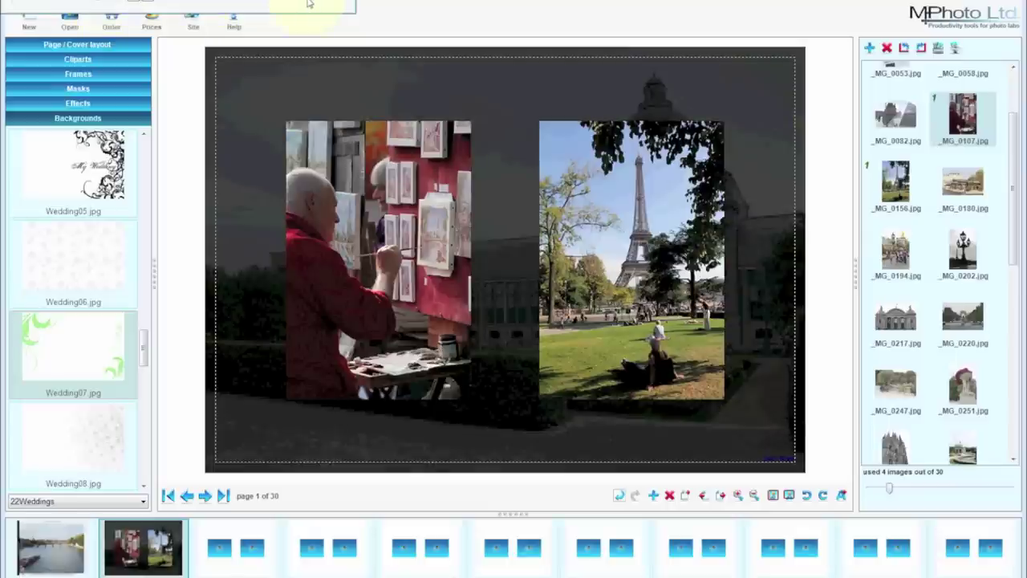
Step: Set the page background colour back to white
{"action": "right_click", "coordinate": [274, 84]}
{"action": "left_click", "coordinate": [289, 127]}
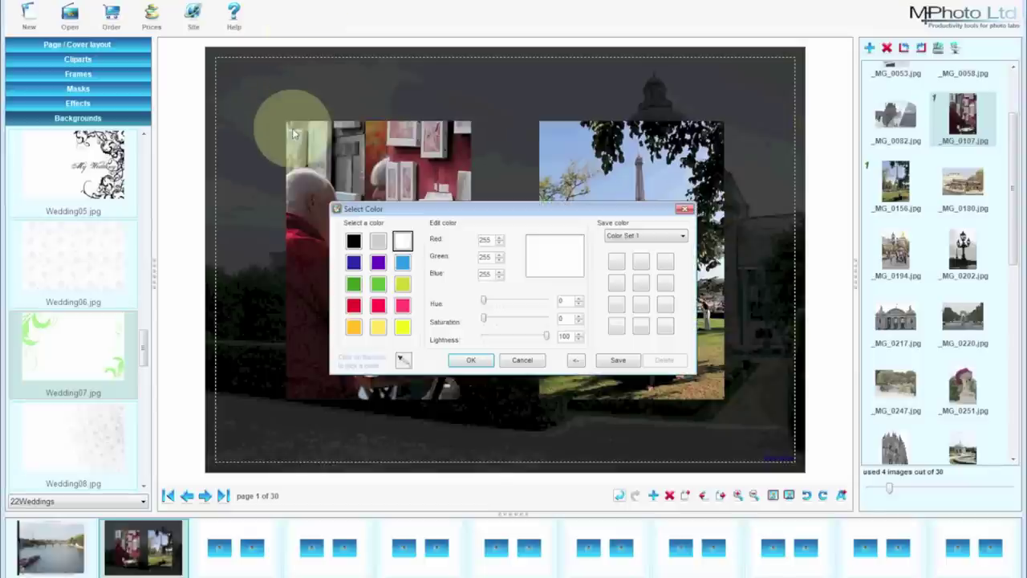
{"action": "left_click", "coordinate": [470, 360]}
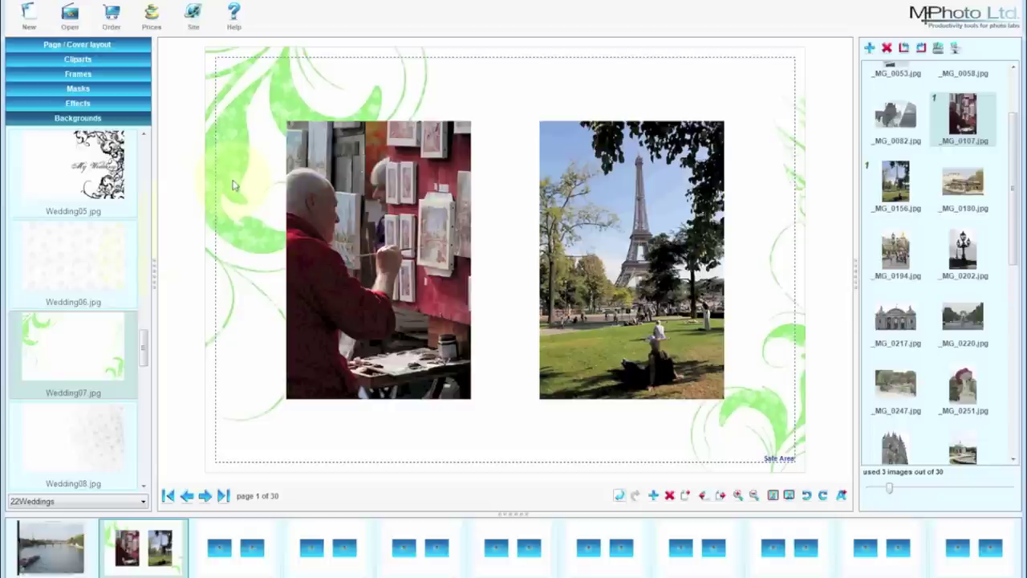
Step: Try the Studio22 Sepia, Punch up and Knock down effects on the painter photo
{"action": "left_click", "coordinate": [77, 102]}
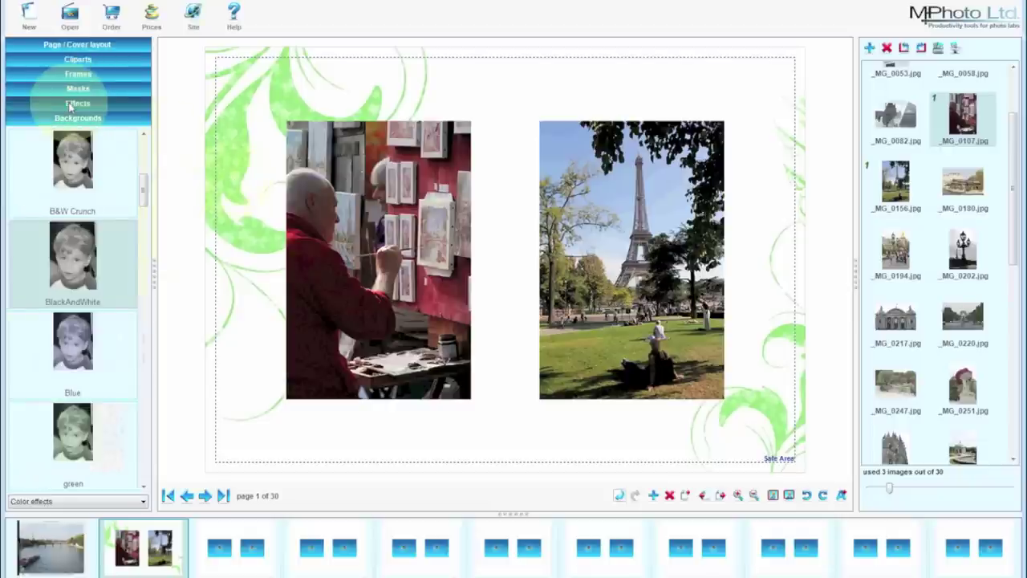
{"action": "left_click_drag", "start_coordinate": [142, 185], "coordinate": [147, 159]}
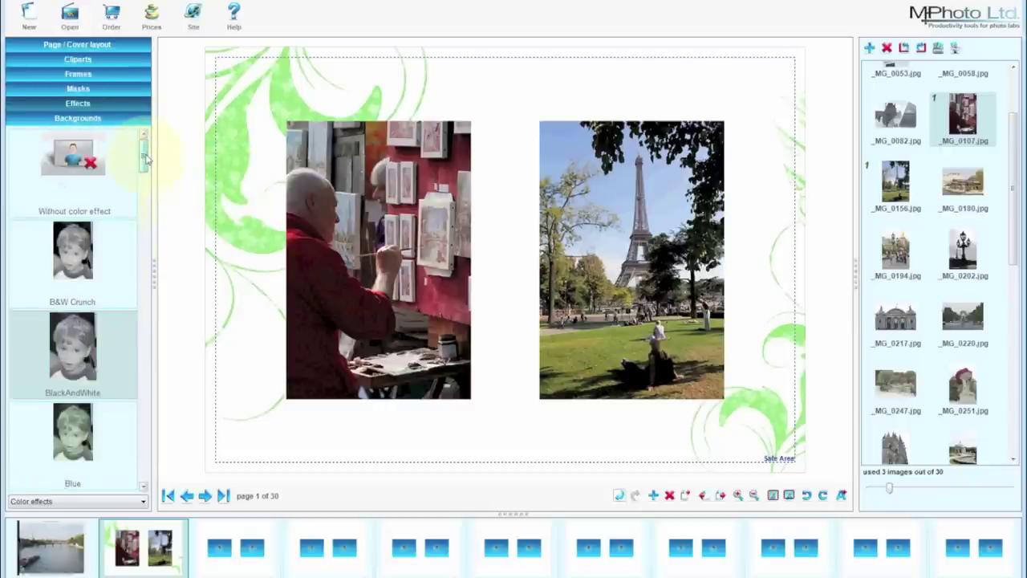
{"action": "left_click_drag", "start_coordinate": [147, 155], "coordinate": [422, 174]}
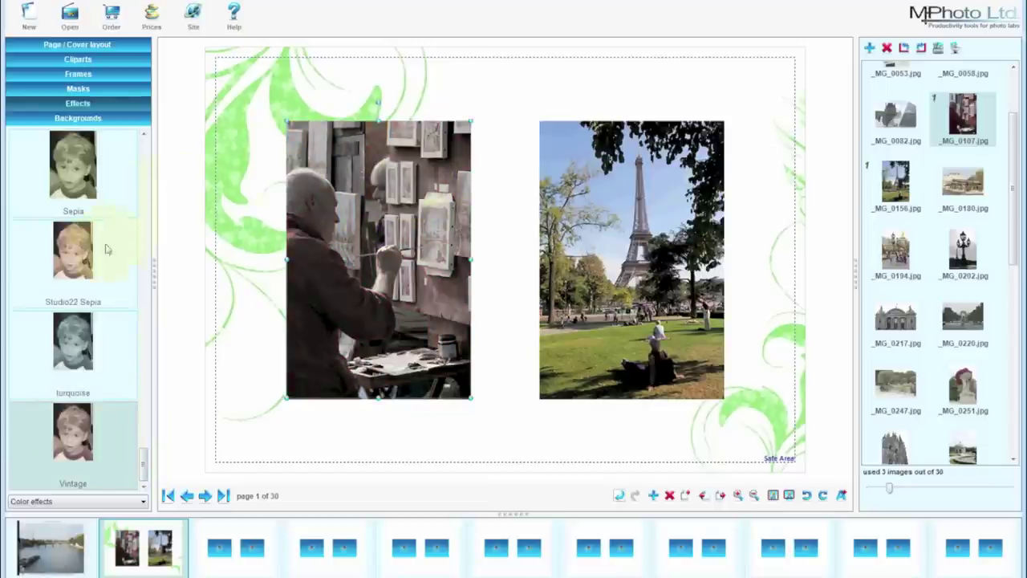
{"action": "left_click", "coordinate": [83, 256]}
{"action": "left_click_drag", "start_coordinate": [84, 258], "coordinate": [326, 232]}
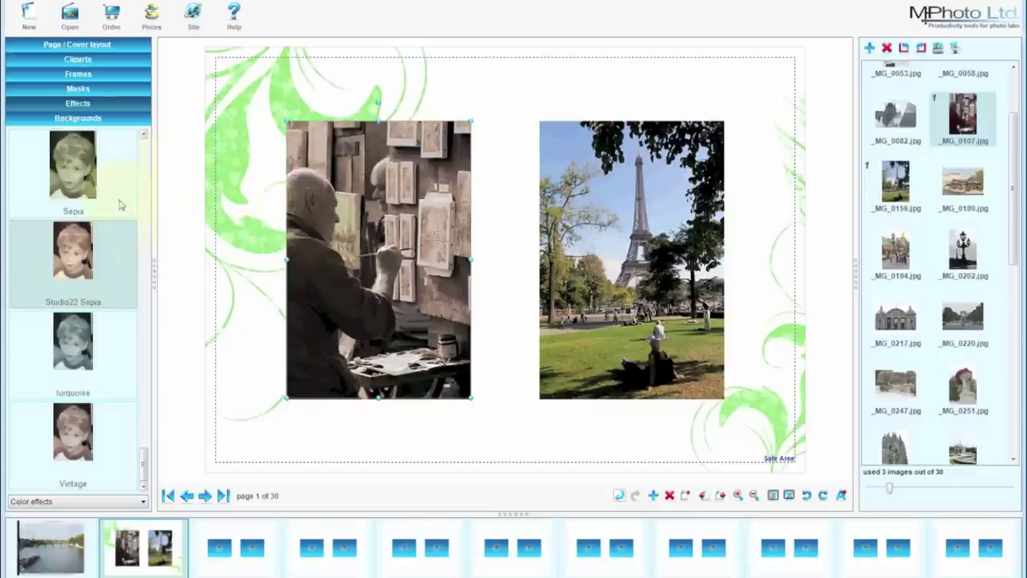
{"action": "left_click", "coordinate": [79, 181]}
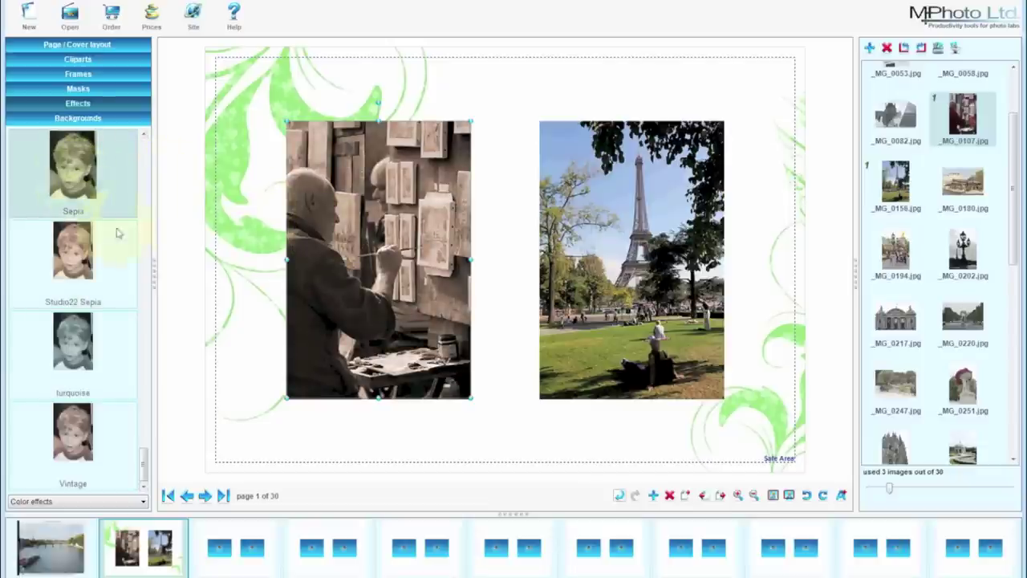
{"action": "left_click_drag", "start_coordinate": [144, 465], "coordinate": [145, 297]}
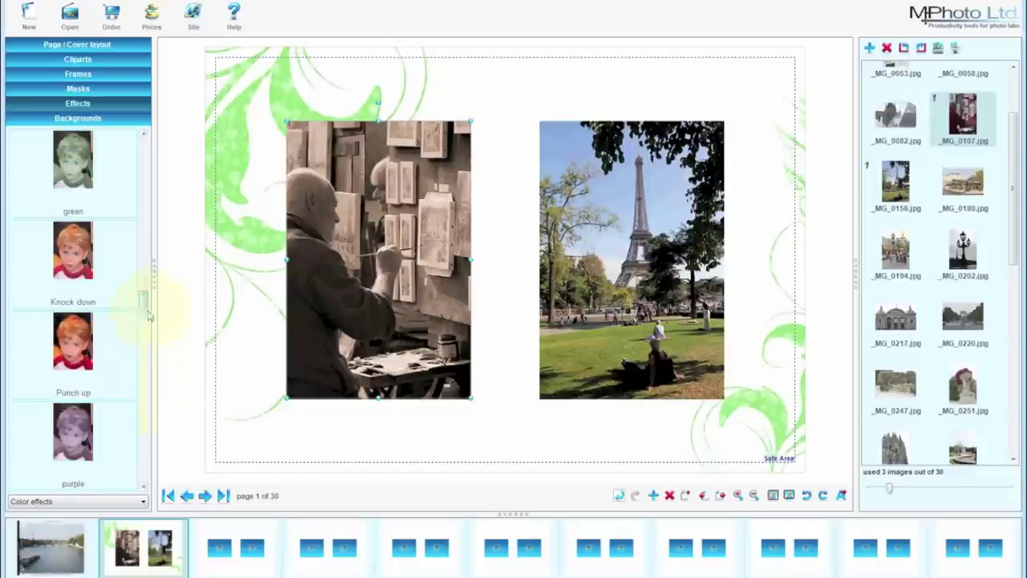
{"action": "left_click", "coordinate": [73, 341]}
{"action": "left_click_drag", "start_coordinate": [260, 293], "coordinate": [337, 255]}
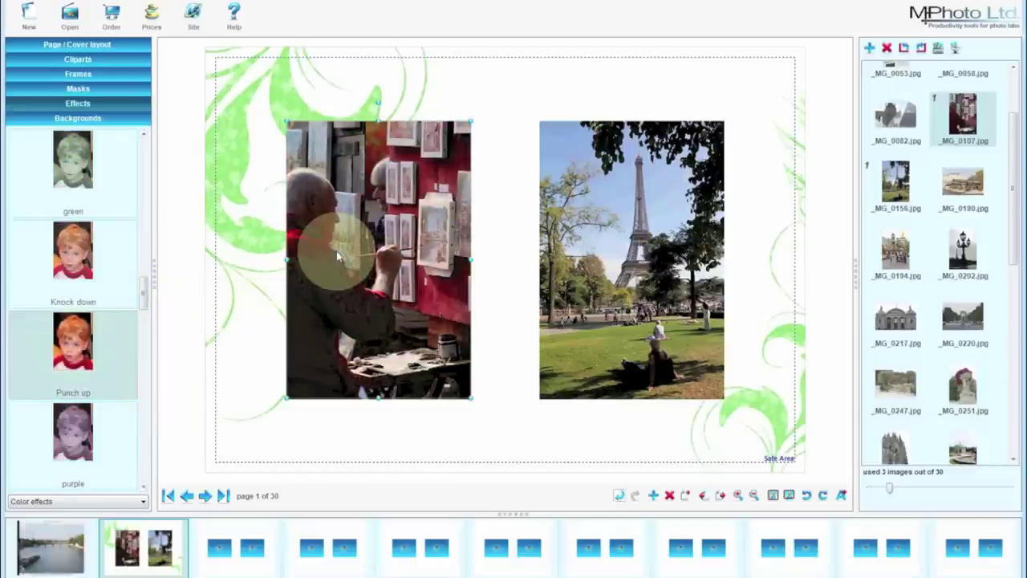
{"action": "left_click_drag", "start_coordinate": [83, 254], "coordinate": [329, 242]}
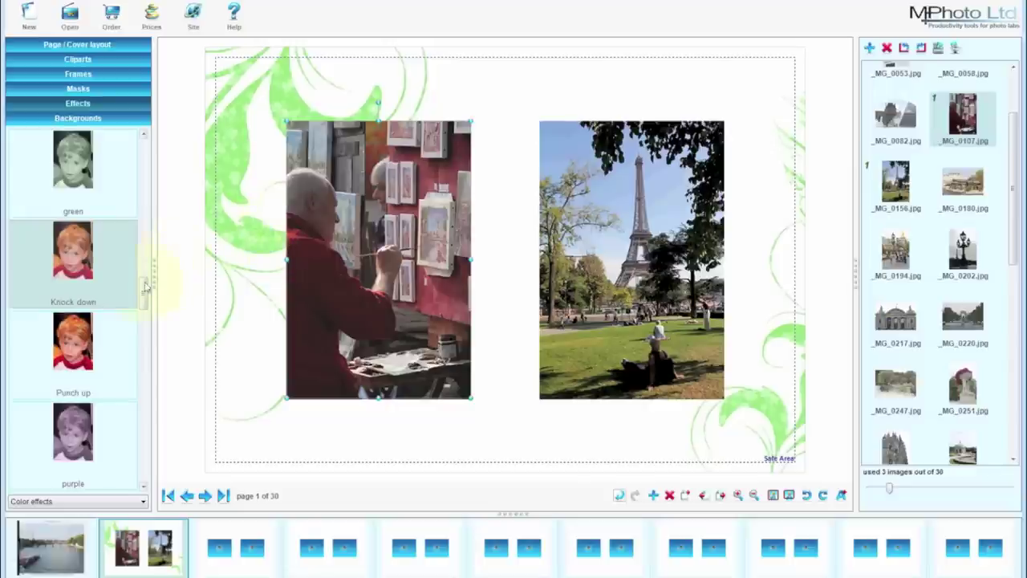
Step: Apply the B&W Crunch effect to the page background
{"action": "left_click_drag", "start_coordinate": [146, 286], "coordinate": [152, 193]}
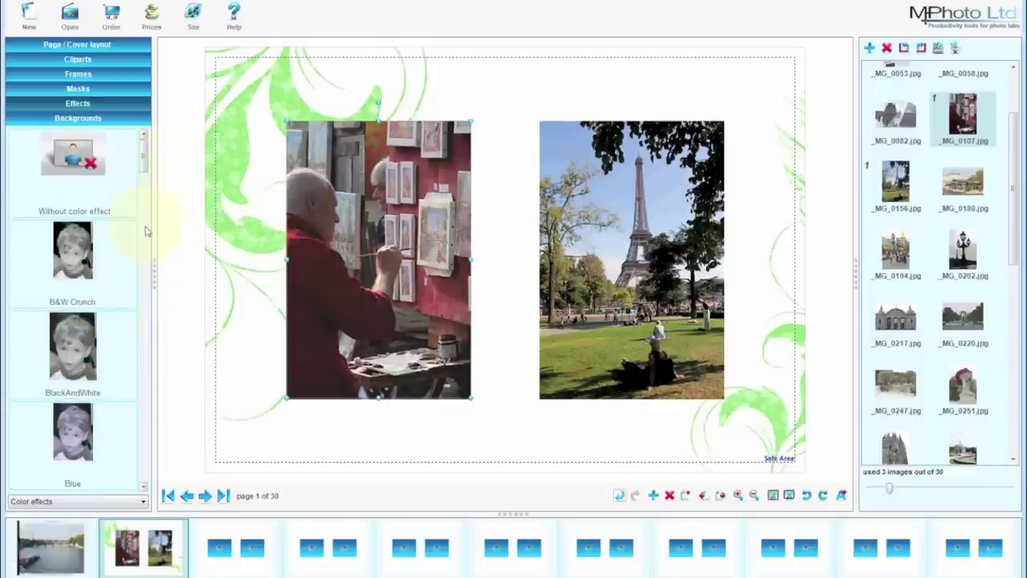
{"action": "left_click", "coordinate": [80, 254]}
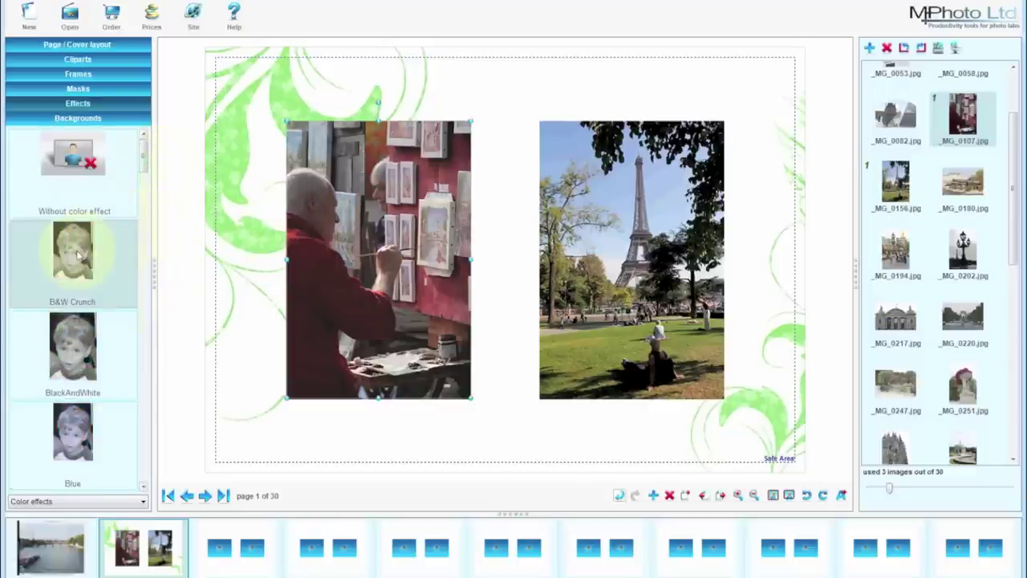
{"action": "left_click", "coordinate": [223, 141]}
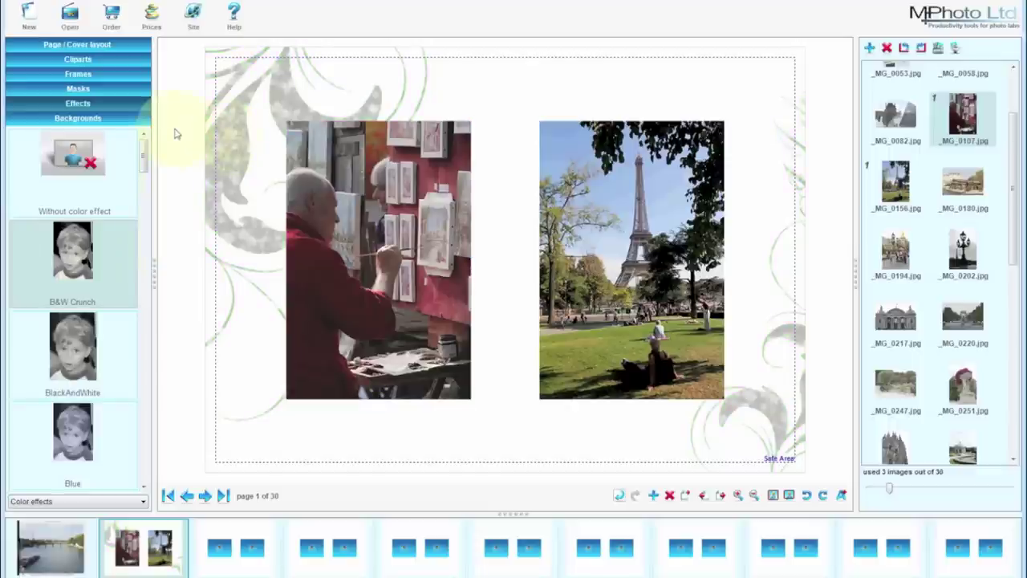
{"action": "left_click", "coordinate": [81, 90]}
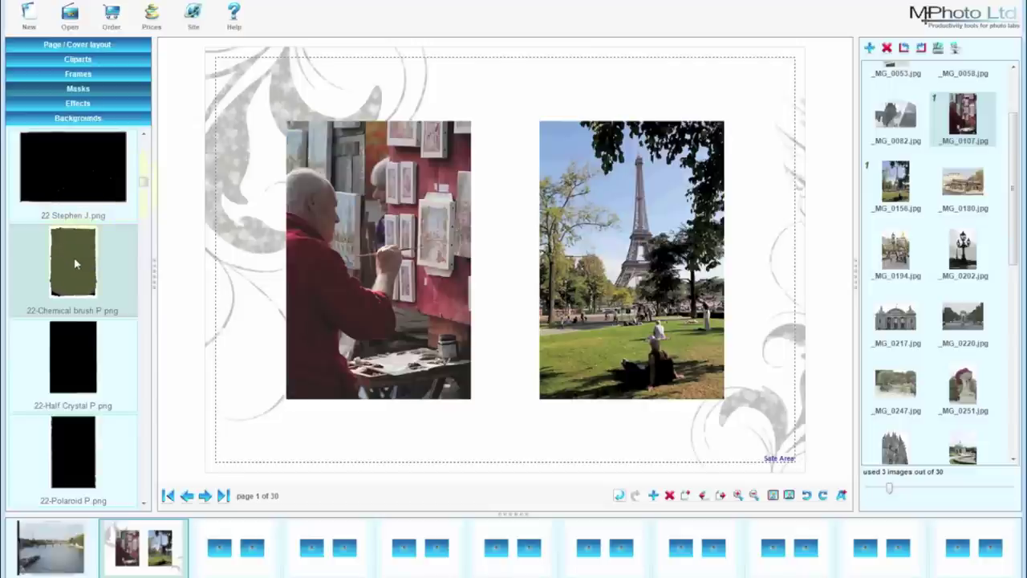
Step: Try the Chemical brush and Half Crystal masks on the painter photo, zoomed in on the page
{"action": "left_click", "coordinate": [324, 206]}
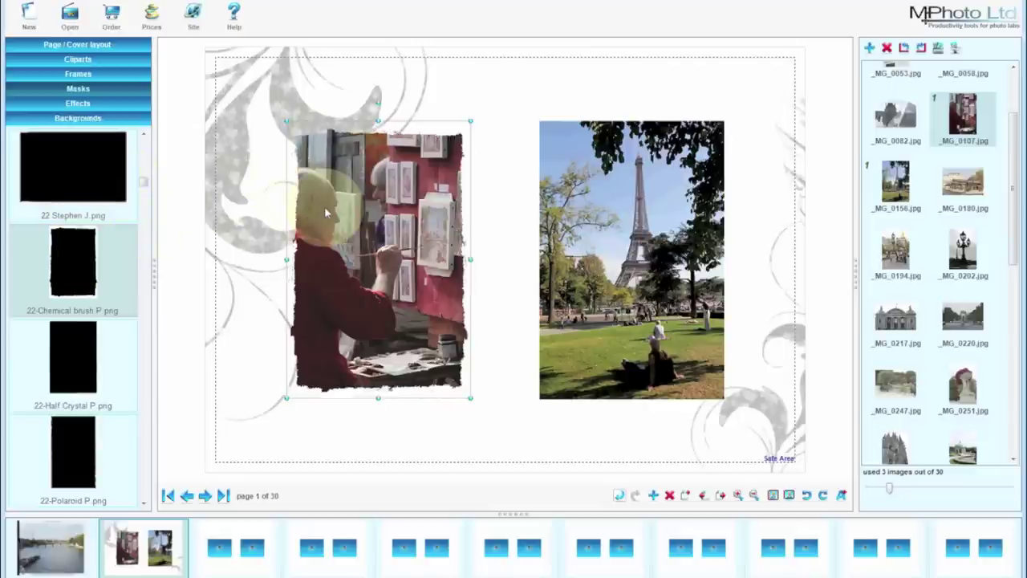
{"action": "left_click", "coordinate": [738, 497]}
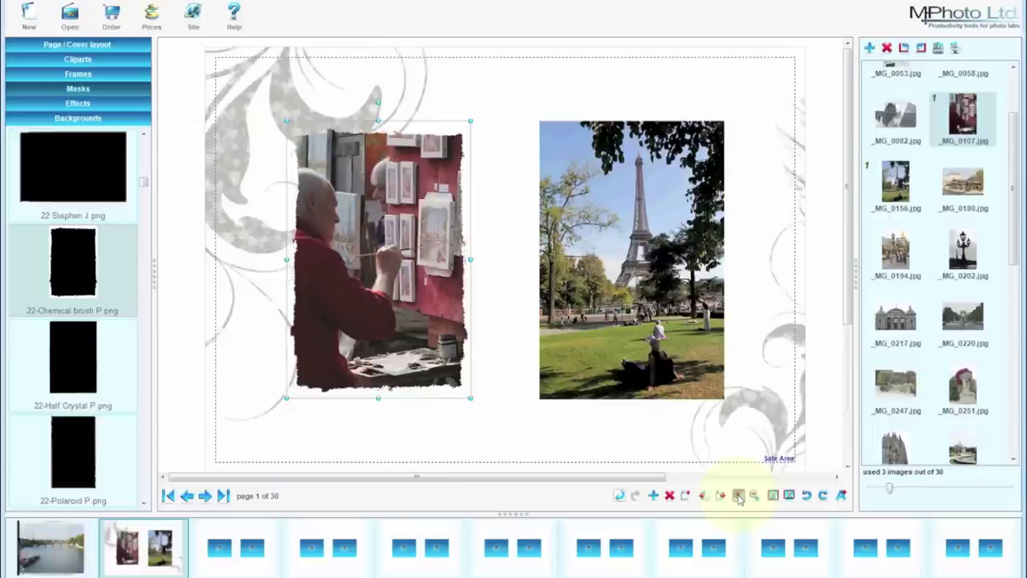
{"action": "left_click", "coordinate": [738, 497]}
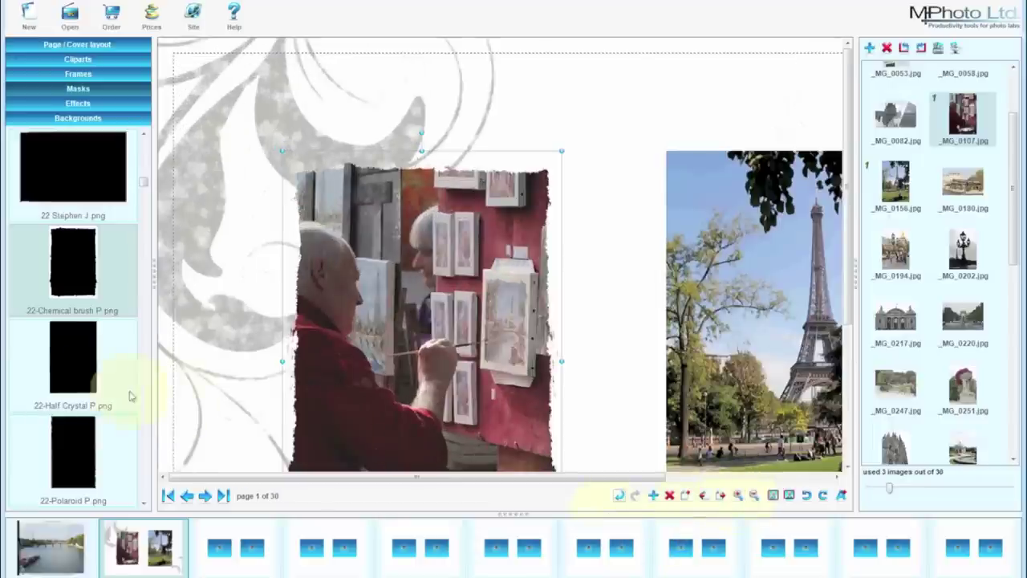
{"action": "left_click_drag", "start_coordinate": [77, 364], "coordinate": [382, 255]}
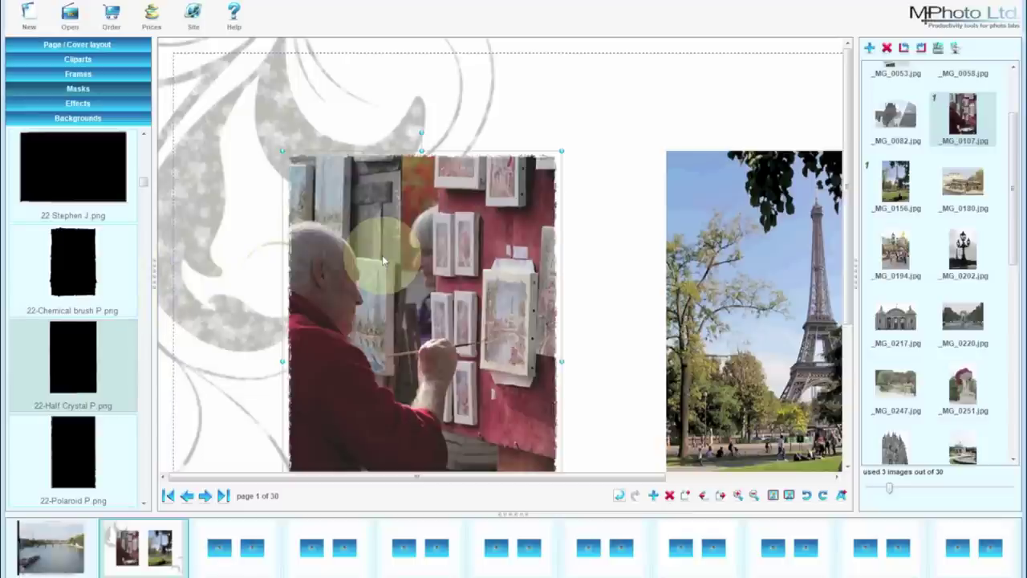
{"action": "left_click", "coordinate": [143, 197]}
Step: Try 22-Polaroid and 22-Rough, then set the painter photo to 'Without mask' and zoom out
{"action": "left_click", "coordinate": [73, 261]}
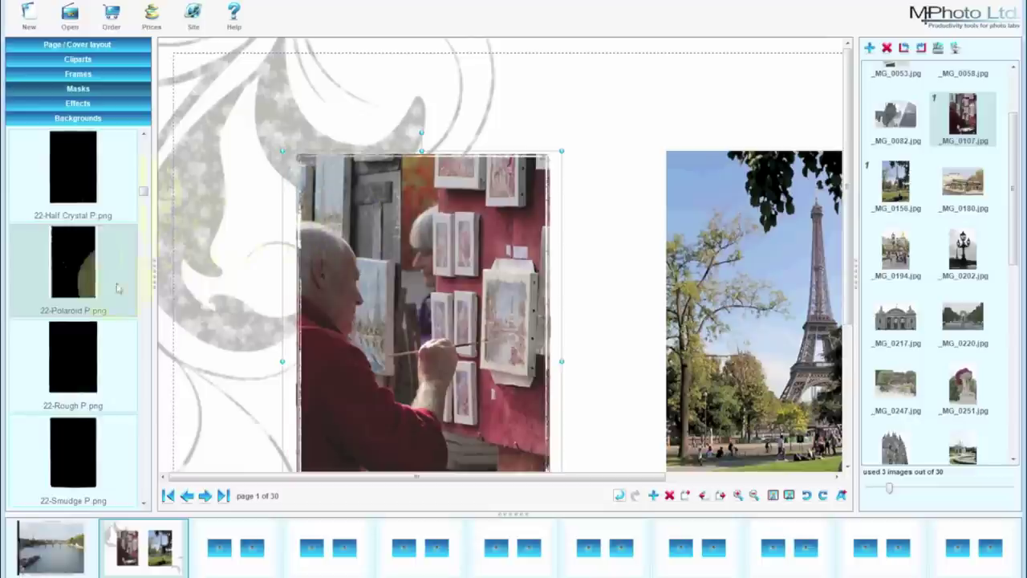
{"action": "left_click", "coordinate": [73, 357]}
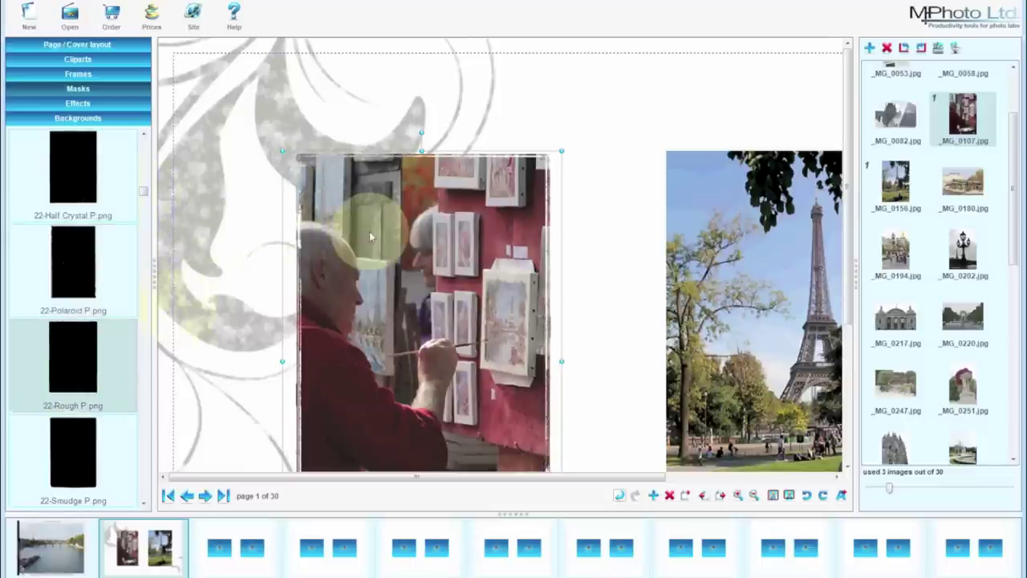
{"action": "left_click", "coordinate": [369, 231]}
{"action": "mouse_move", "coordinate": [145, 196]}
{"action": "left_mouse_down"}
{"action": "mouse_move", "coordinate": [142, 456]}
{"action": "mouse_move", "coordinate": [142, 138]}
{"action": "left_mouse_up"}
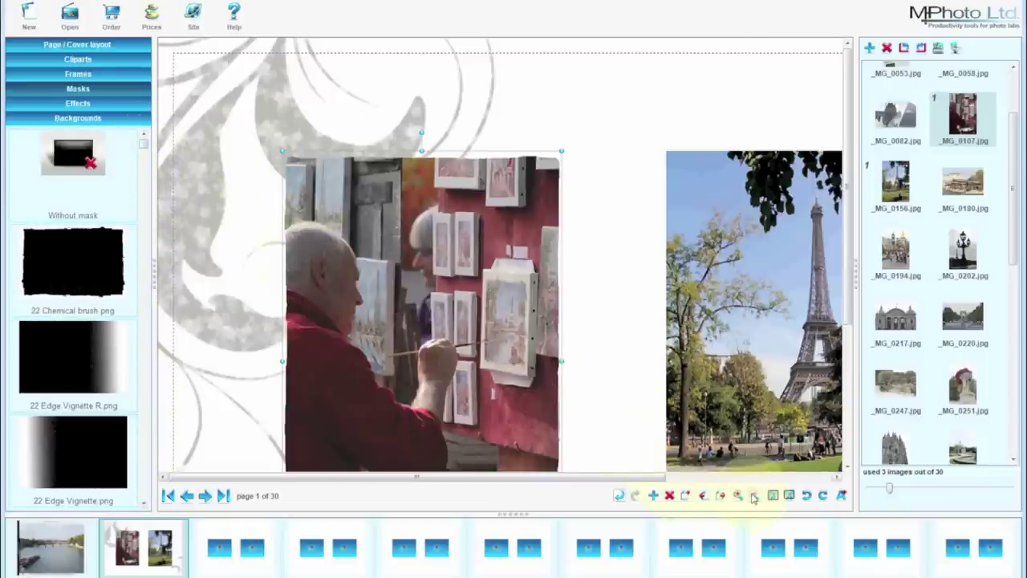
{"action": "left_click", "coordinate": [754, 496]}
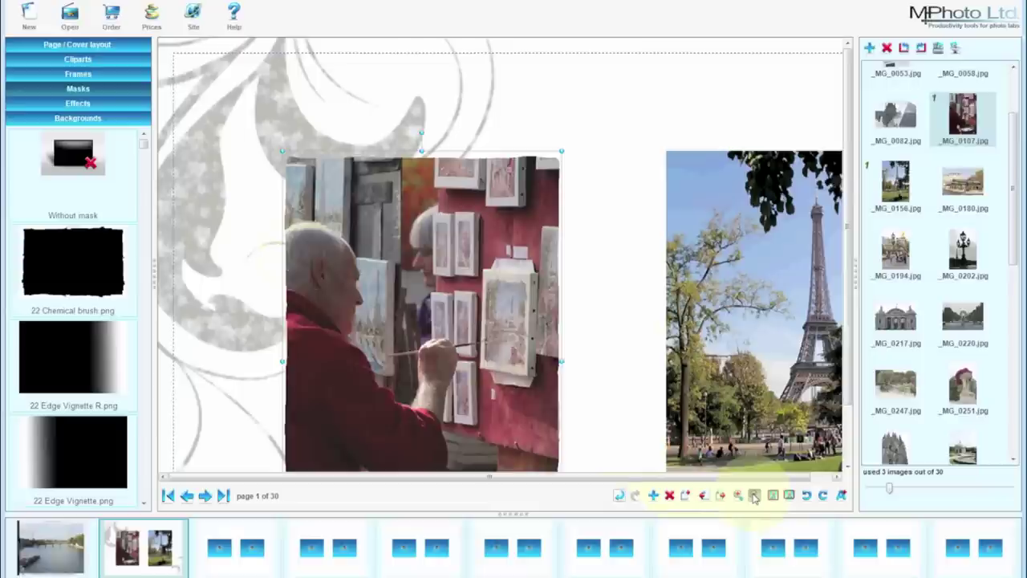
Step: Drop the 22-bevel edge frame from the Frames list onto the painter photo
{"action": "left_click", "coordinate": [475, 294]}
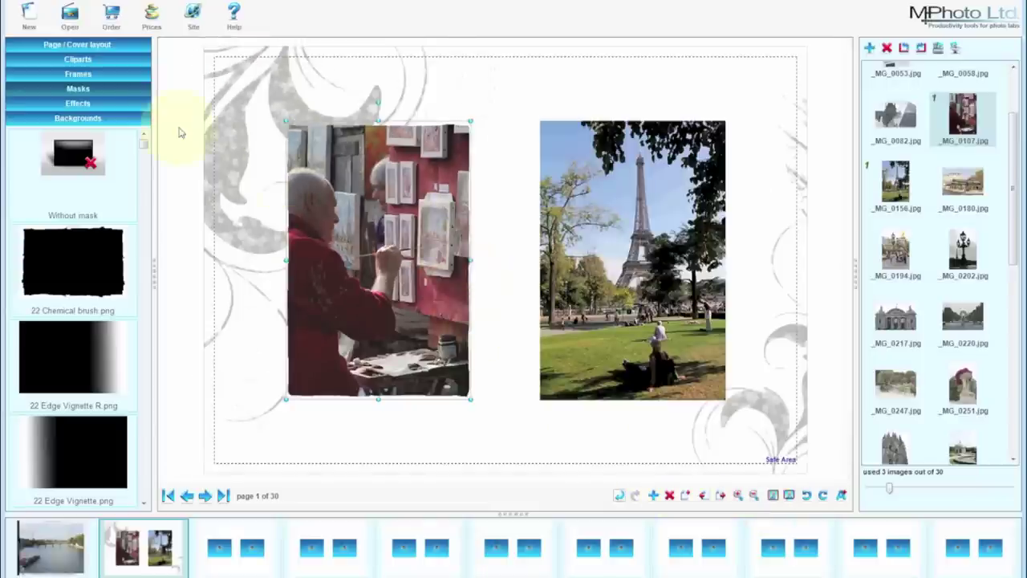
{"action": "left_click", "coordinate": [76, 75]}
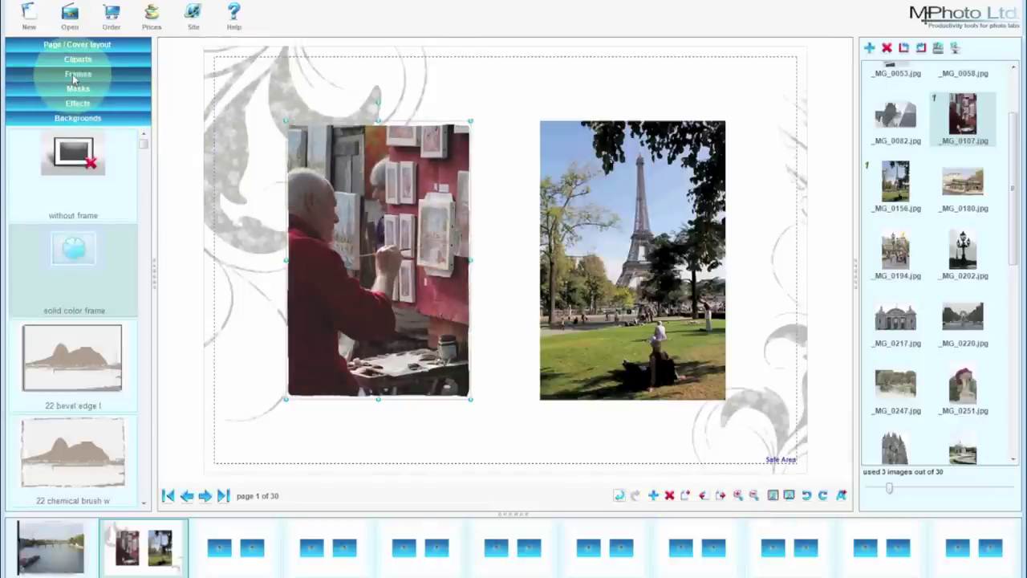
{"action": "left_click_drag", "start_coordinate": [146, 151], "coordinate": [145, 235]}
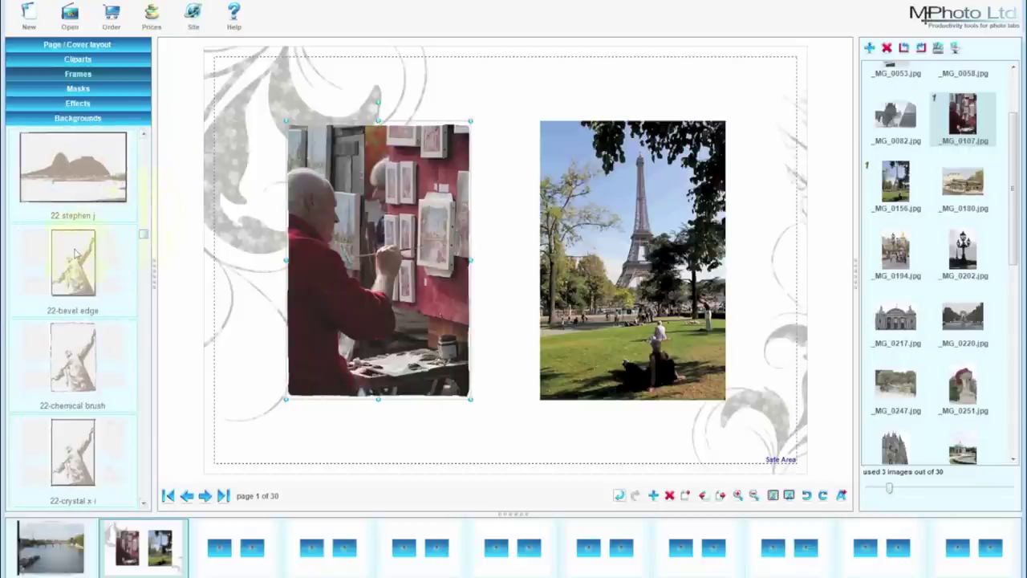
{"action": "mouse_move", "coordinate": [80, 257]}
{"action": "left_mouse_down"}
{"action": "mouse_move", "coordinate": [361, 184]}
{"action": "mouse_move", "coordinate": [336, 262]}
{"action": "mouse_move", "coordinate": [337, 304]}
{"action": "left_mouse_up"}
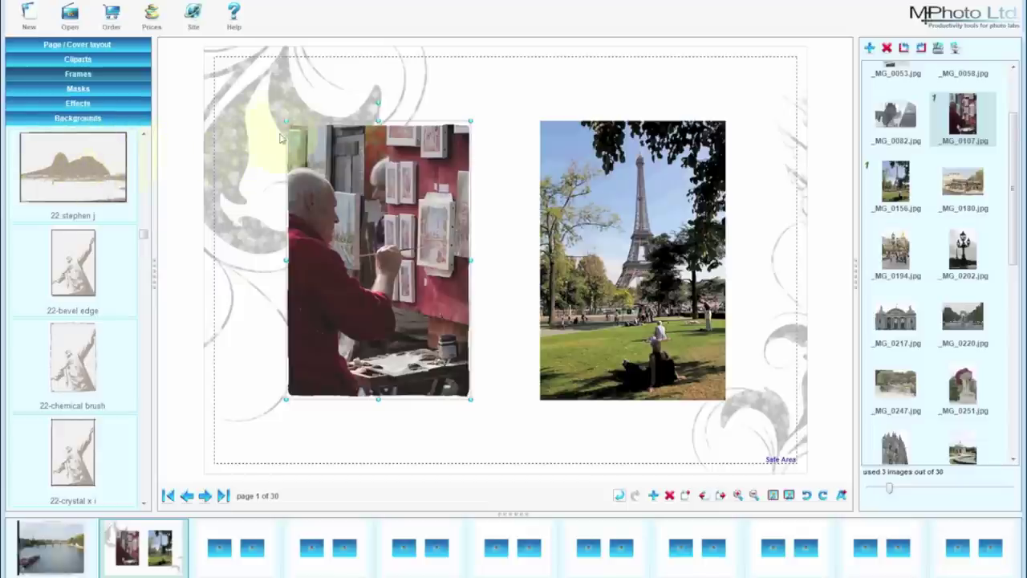
{"action": "mouse_move", "coordinate": [73, 262]}
{"action": "left_mouse_down"}
{"action": "mouse_move", "coordinate": [211, 138]}
{"action": "mouse_move", "coordinate": [348, 180]}
{"action": "left_mouse_up"}
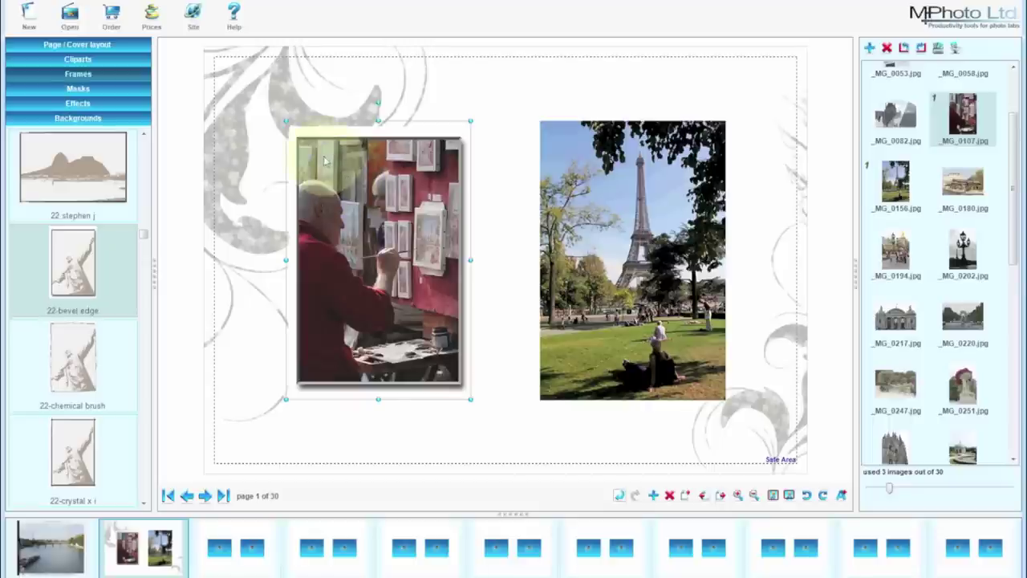
{"action": "left_click", "coordinate": [295, 128]}
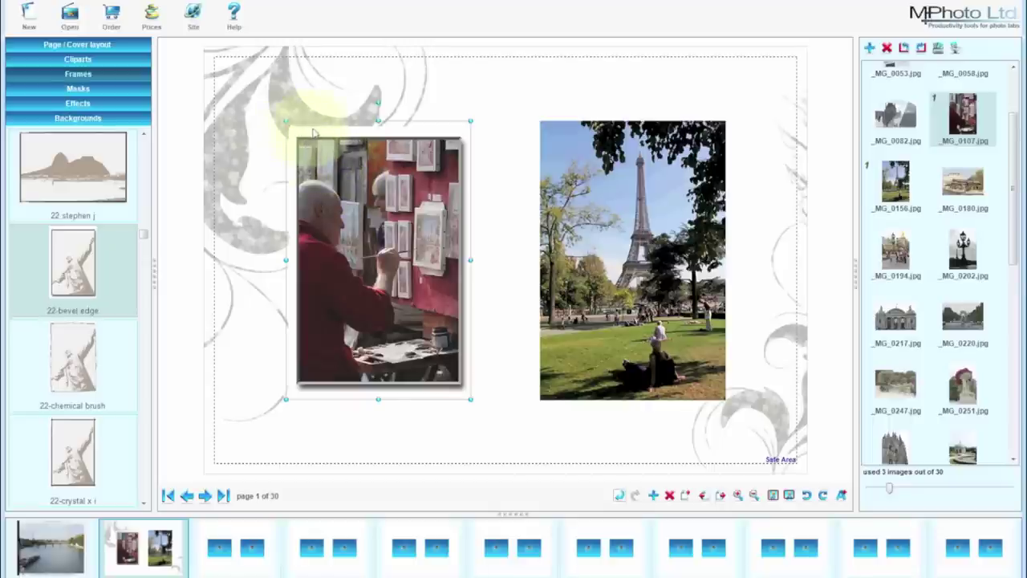
Step: Remove both the mask and the effect from the painter photo
{"action": "right_click", "coordinate": [347, 178]}
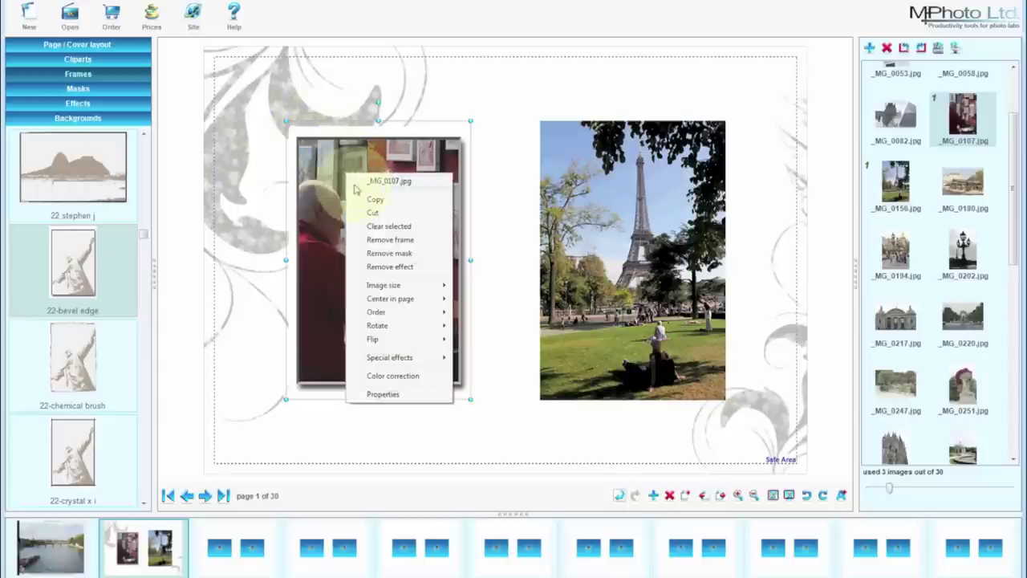
{"action": "left_click", "coordinate": [370, 253]}
{"action": "right_click", "coordinate": [373, 227]}
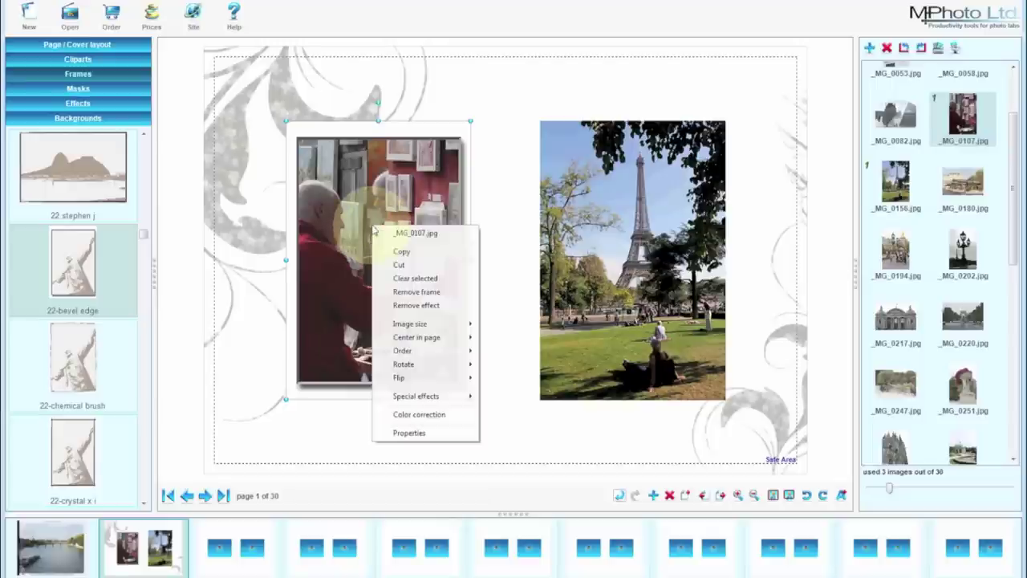
{"action": "left_click", "coordinate": [394, 306]}
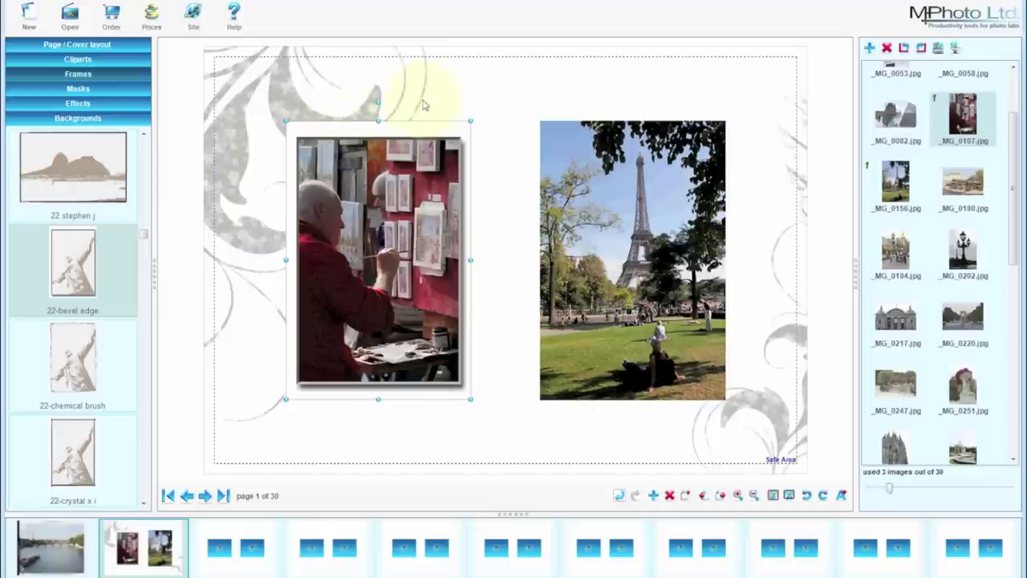
Step: Set the page background colour to black
{"action": "right_click", "coordinate": [449, 92]}
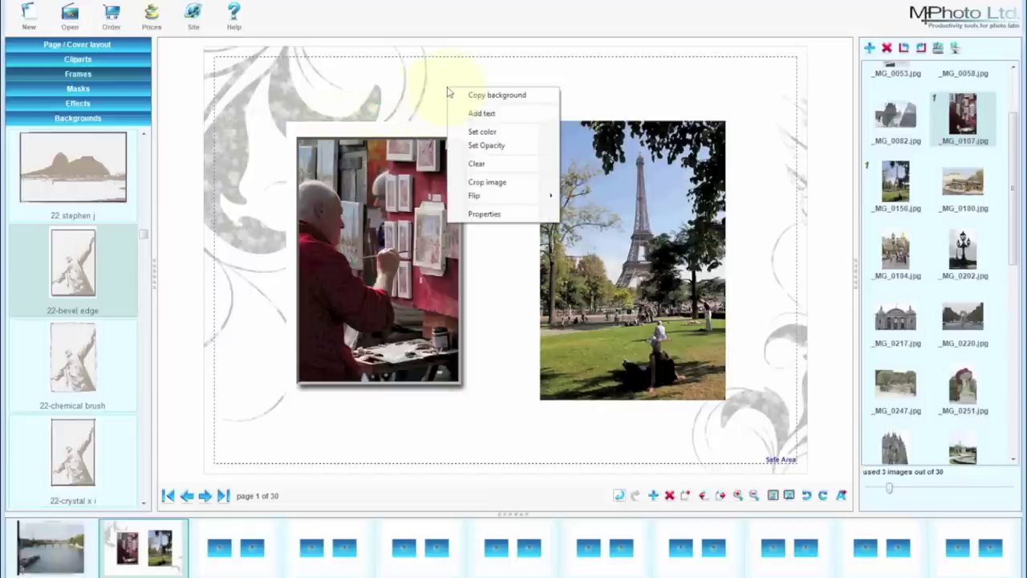
{"action": "left_click", "coordinate": [480, 132]}
{"action": "left_click", "coordinate": [354, 242]}
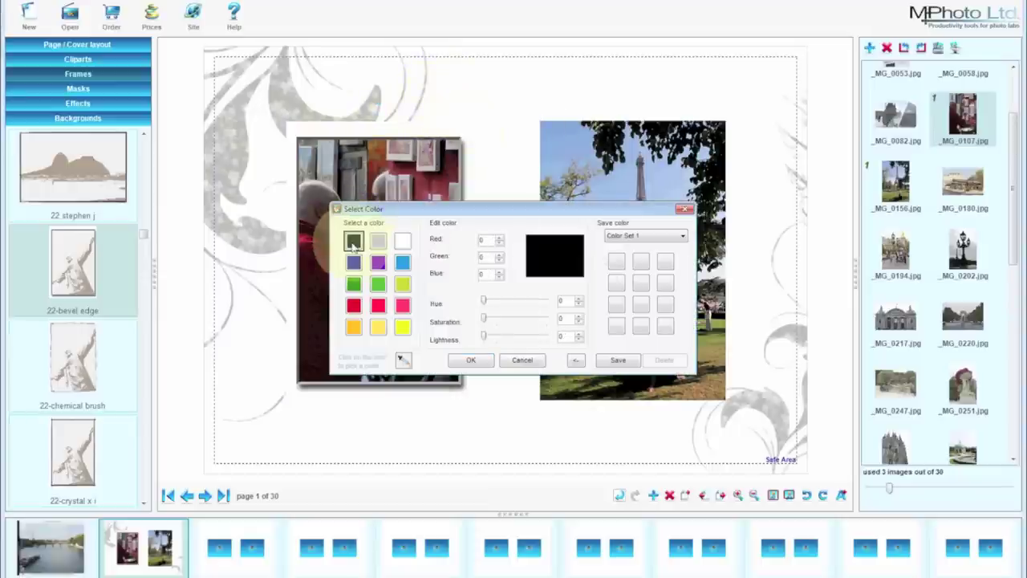
{"action": "left_click", "coordinate": [464, 361]}
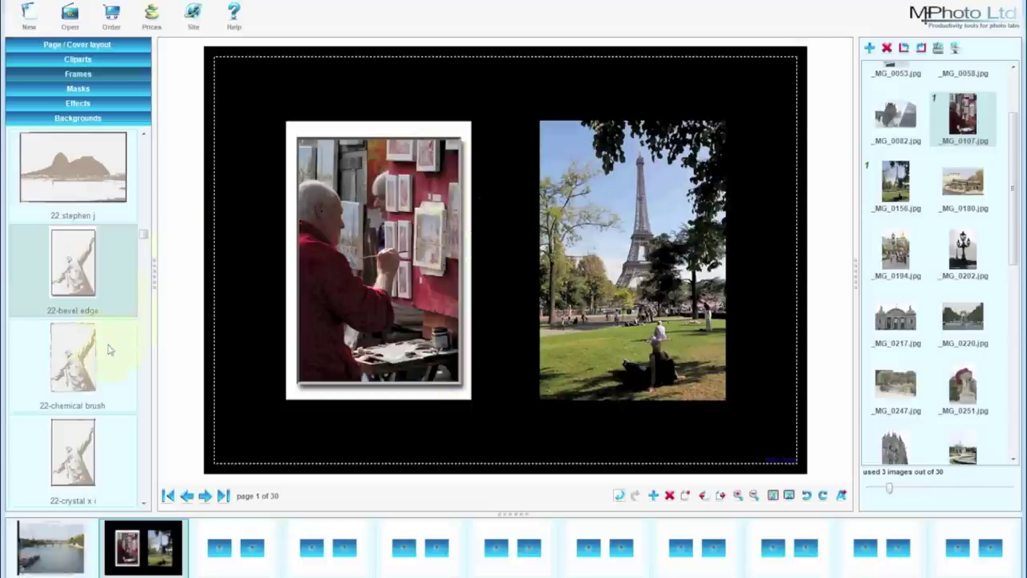
Step: Frame the Eiffel Tower photo with 22-chemical brush and the painter photo with 22-half crystal b
{"action": "left_click", "coordinate": [78, 361]}
{"action": "left_click", "coordinate": [586, 206]}
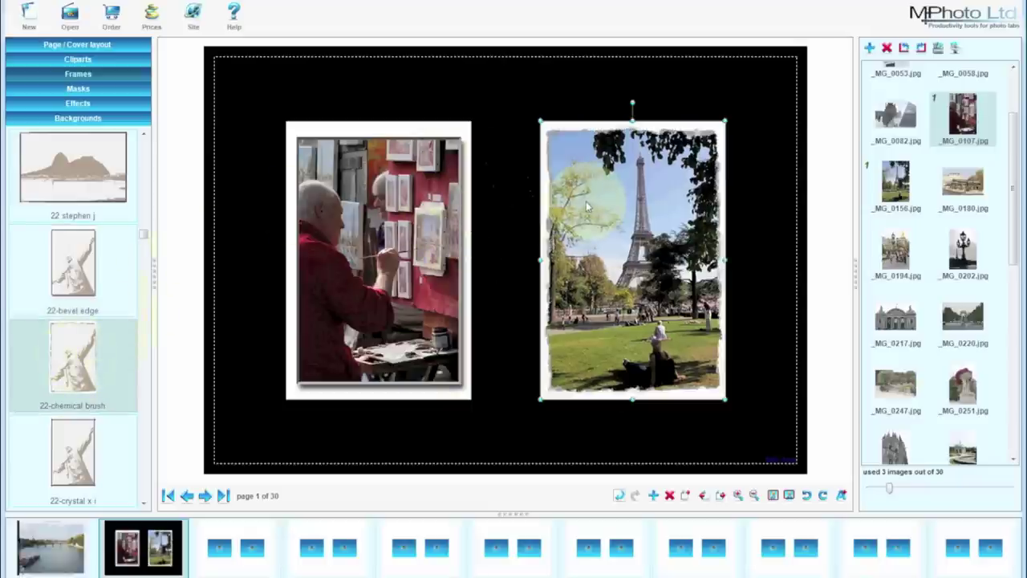
{"action": "left_click_drag", "start_coordinate": [144, 234], "coordinate": [143, 271]}
{"action": "left_click", "coordinate": [83, 175]}
{"action": "left_click", "coordinate": [335, 206]}
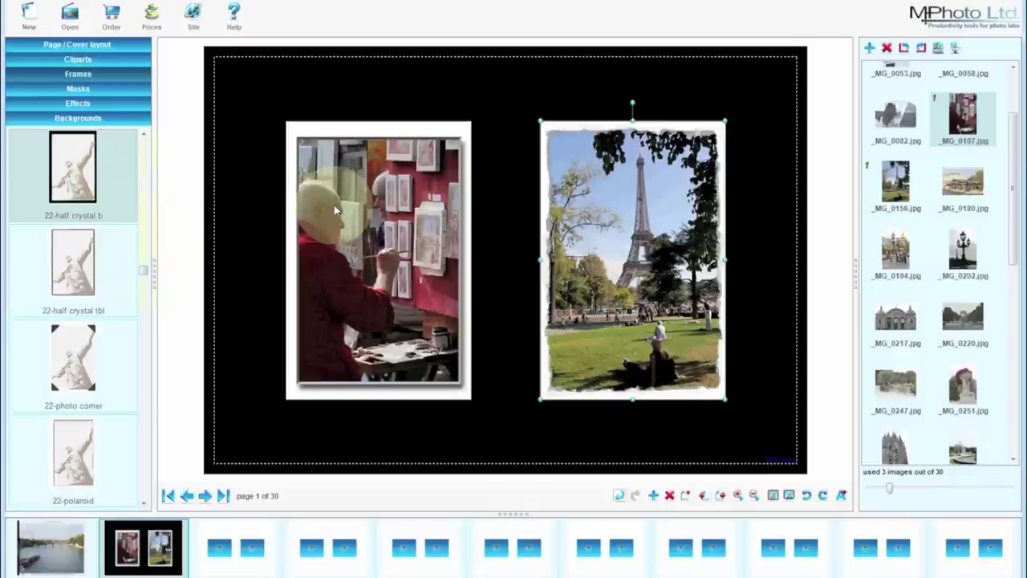
{"action": "left_click", "coordinate": [498, 213]}
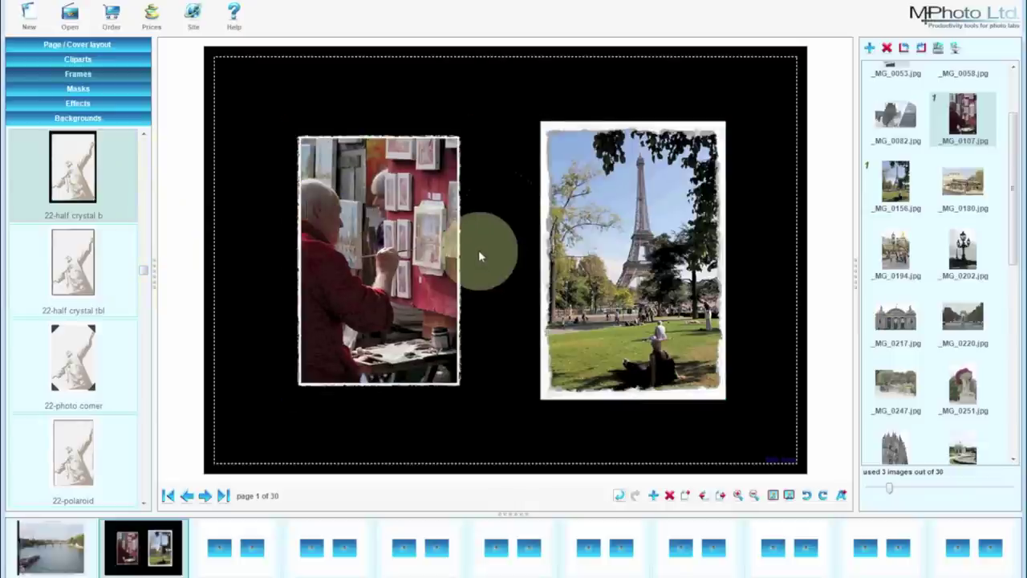
Step: Change the page background colour back to white
{"action": "right_click", "coordinate": [357, 91]}
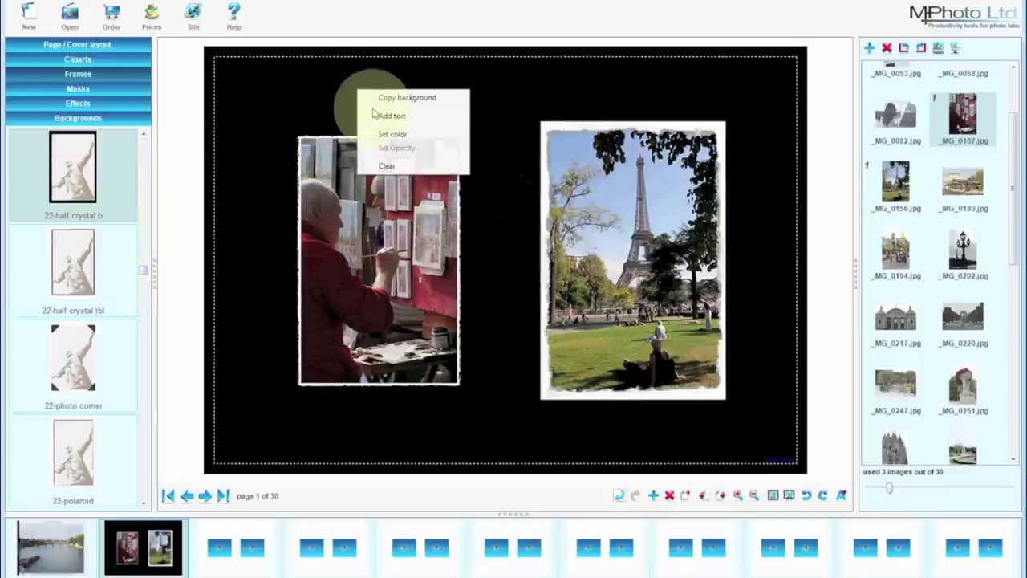
{"action": "left_click", "coordinate": [382, 138]}
{"action": "left_click", "coordinate": [402, 240]}
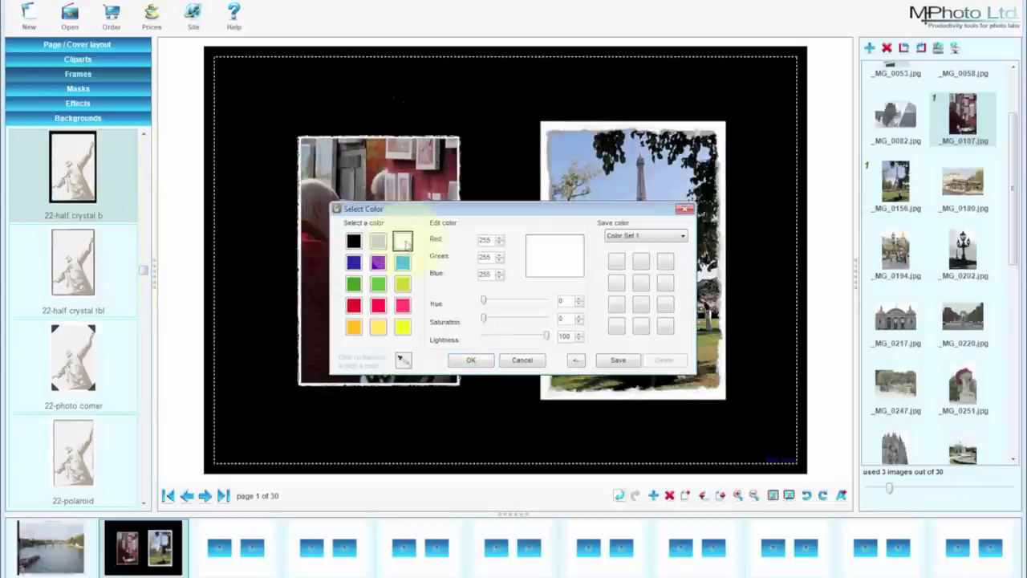
{"action": "key", "text": "Return"}
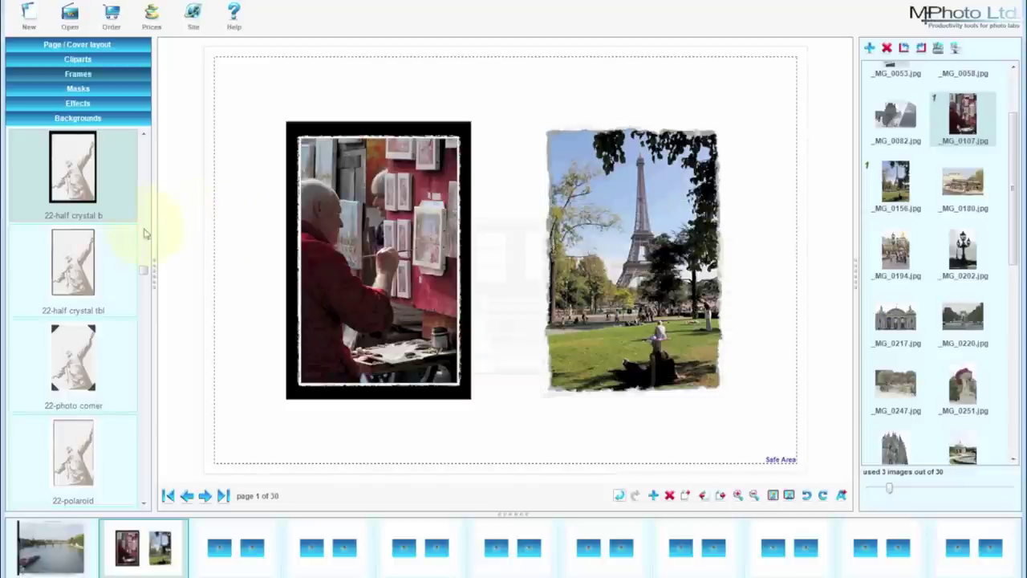
Step: Place the cm13 swirl from the 22Curly Twirly clipart category between the two photos
{"action": "left_click", "coordinate": [78, 63]}
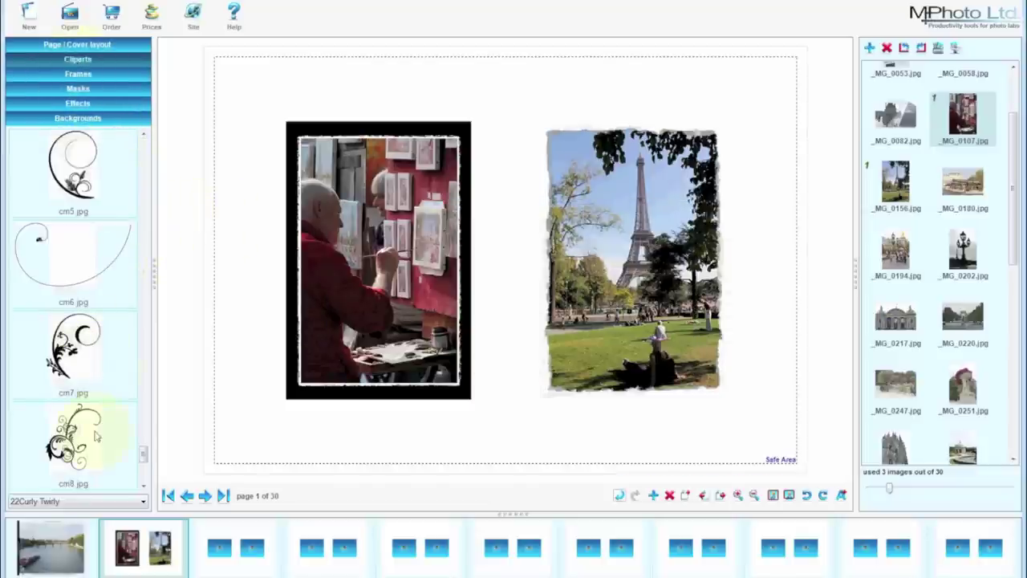
{"action": "left_click", "coordinate": [90, 501]}
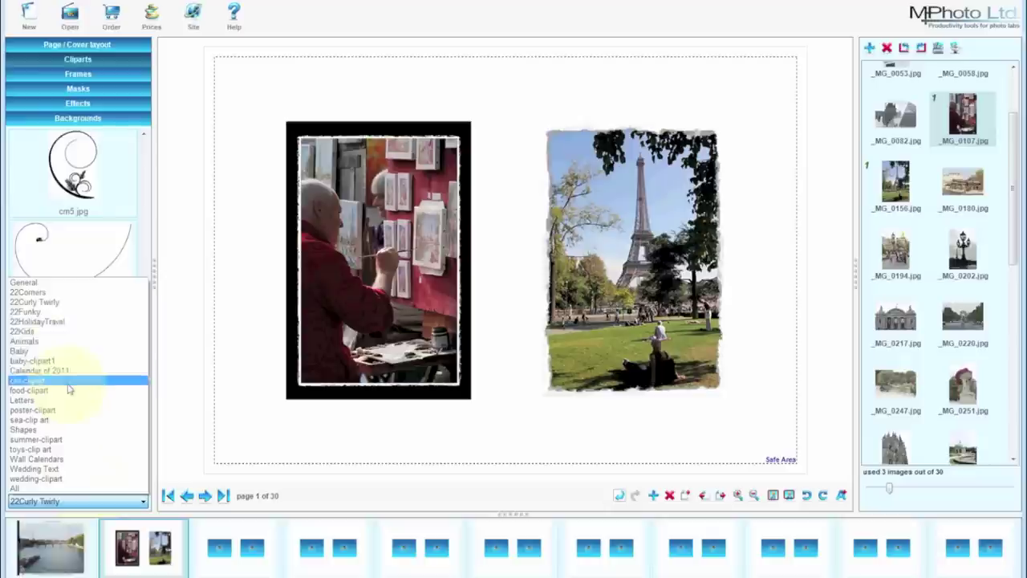
{"action": "left_click", "coordinate": [63, 302]}
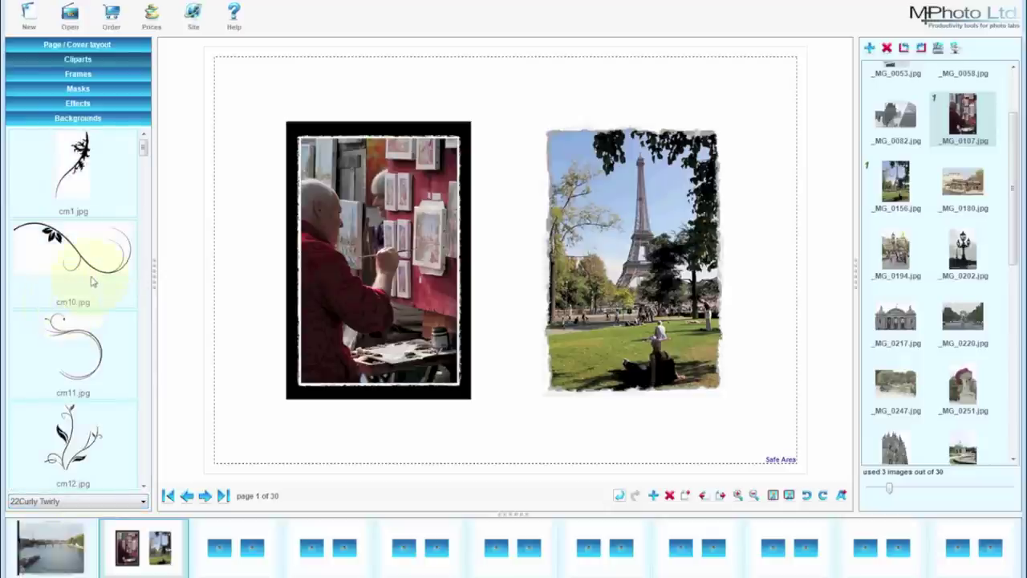
{"action": "left_click_drag", "start_coordinate": [147, 160], "coordinate": [144, 221]}
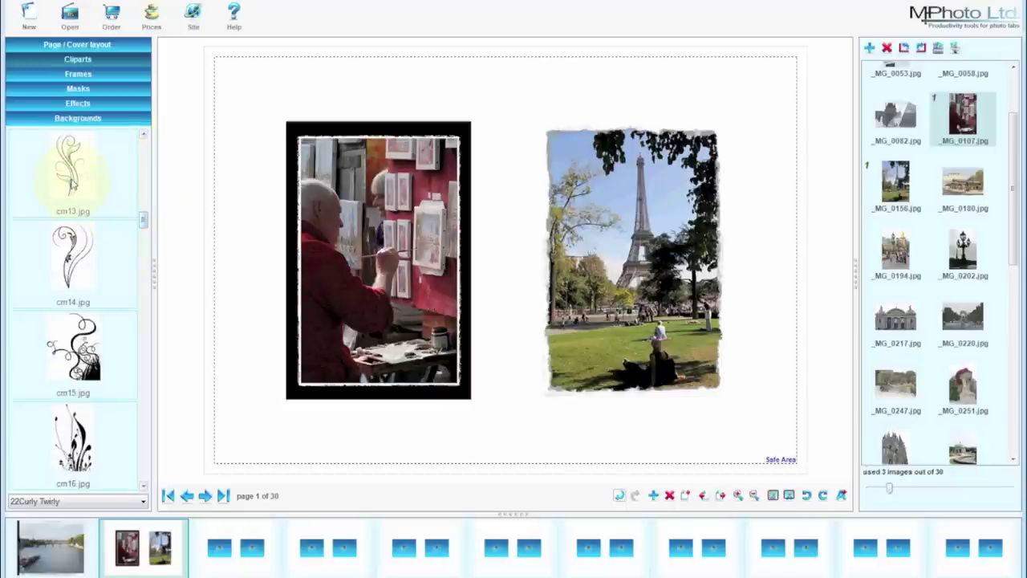
{"action": "left_click", "coordinate": [72, 184]}
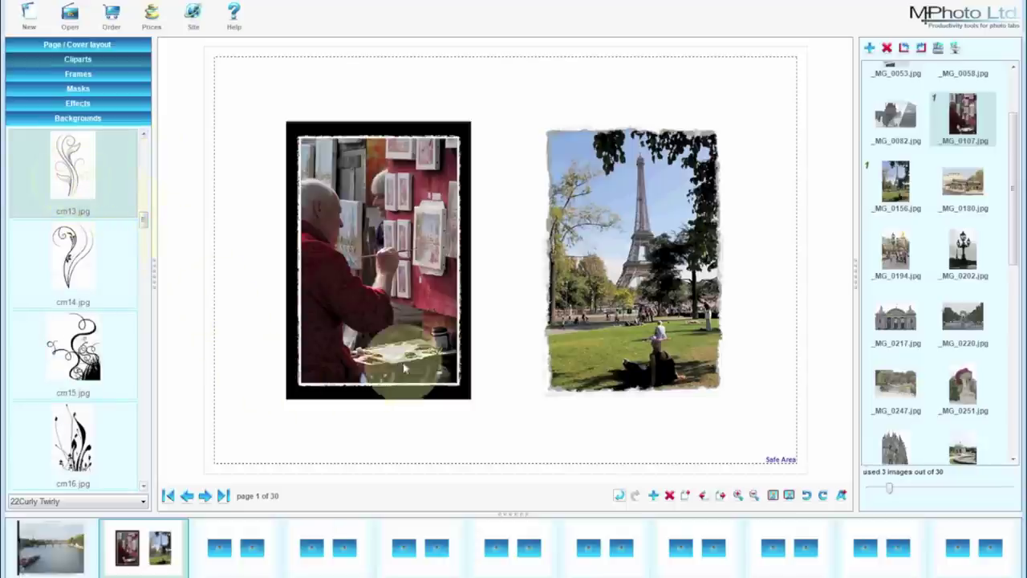
{"action": "left_click", "coordinate": [515, 372]}
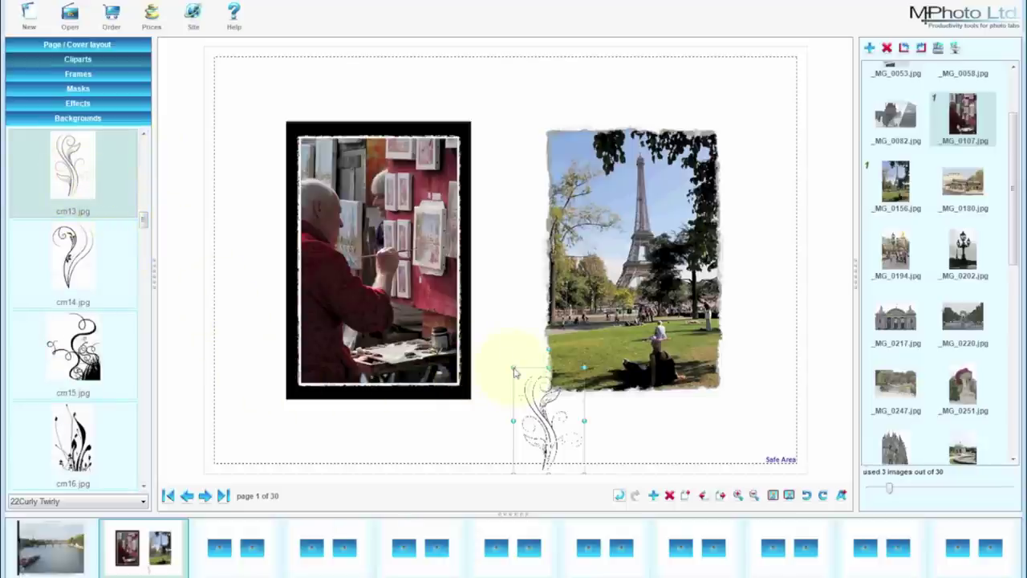
{"action": "left_click_drag", "start_coordinate": [513, 373], "coordinate": [495, 382]}
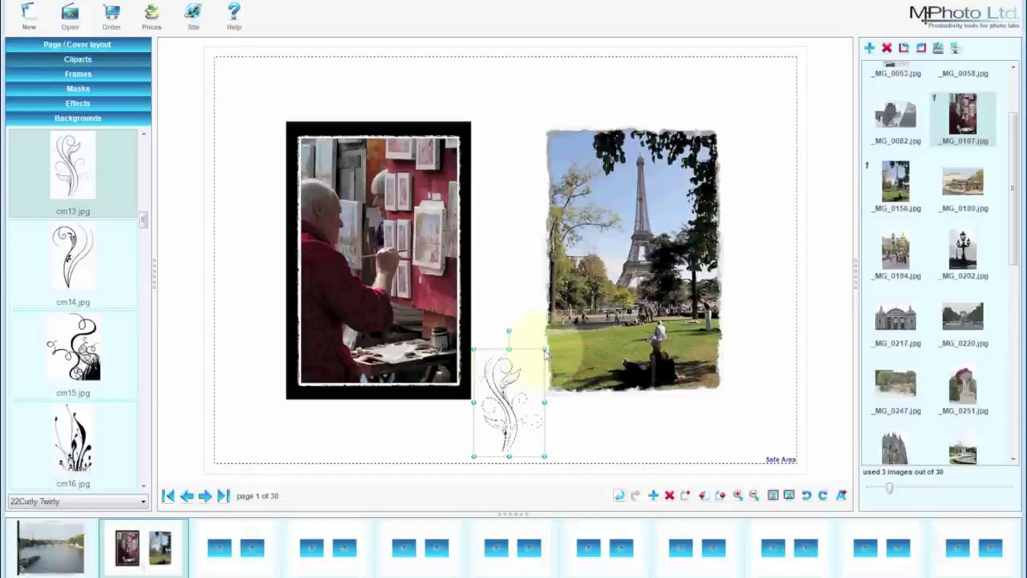
Step: Stretch the swirl clipart up and outward to nearly the full page height
{"action": "left_click_drag", "start_coordinate": [544, 351], "coordinate": [578, 203]}
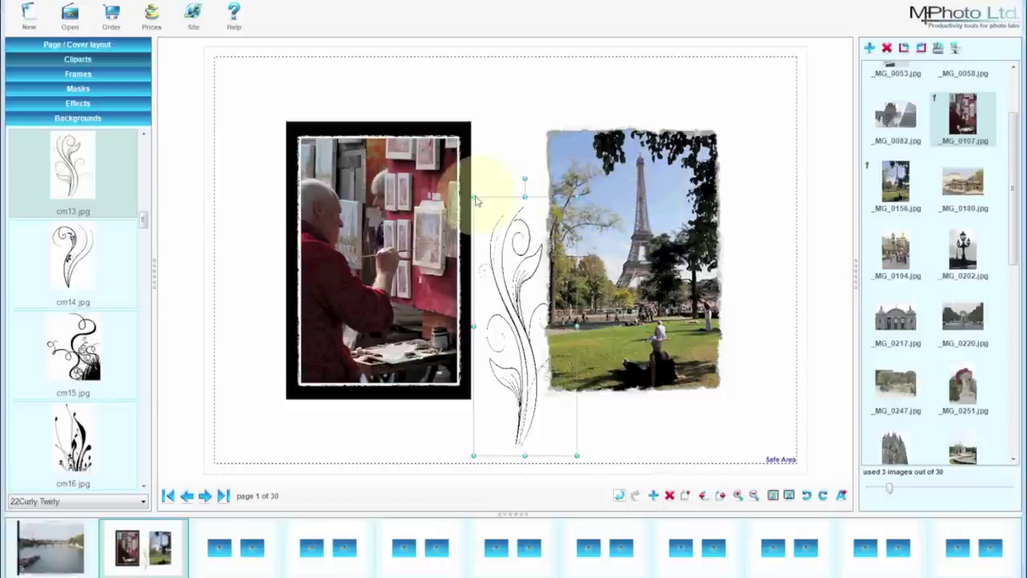
{"action": "left_click_drag", "start_coordinate": [474, 197], "coordinate": [384, 93]}
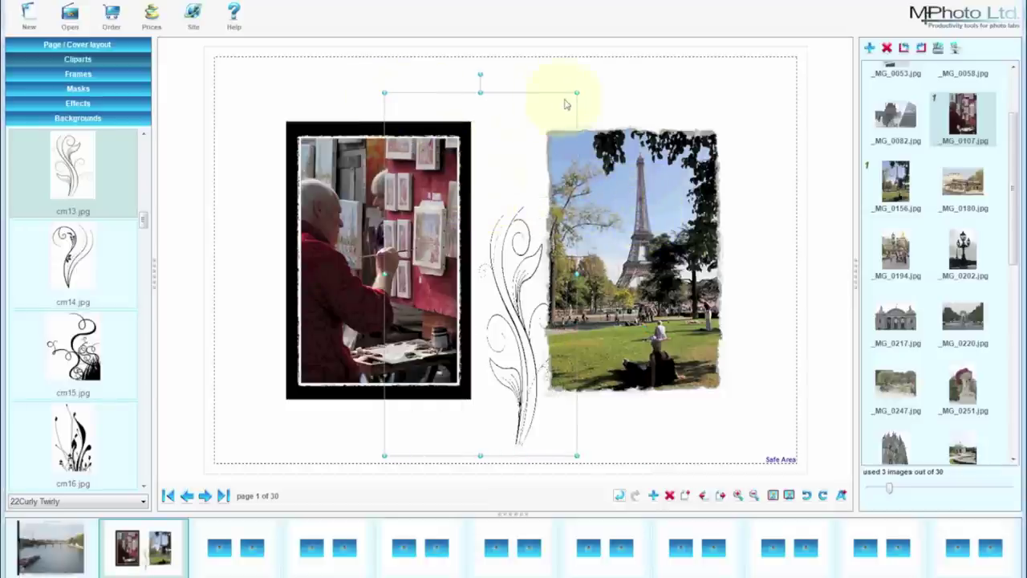
{"action": "left_click_drag", "start_coordinate": [578, 95], "coordinate": [637, 86]}
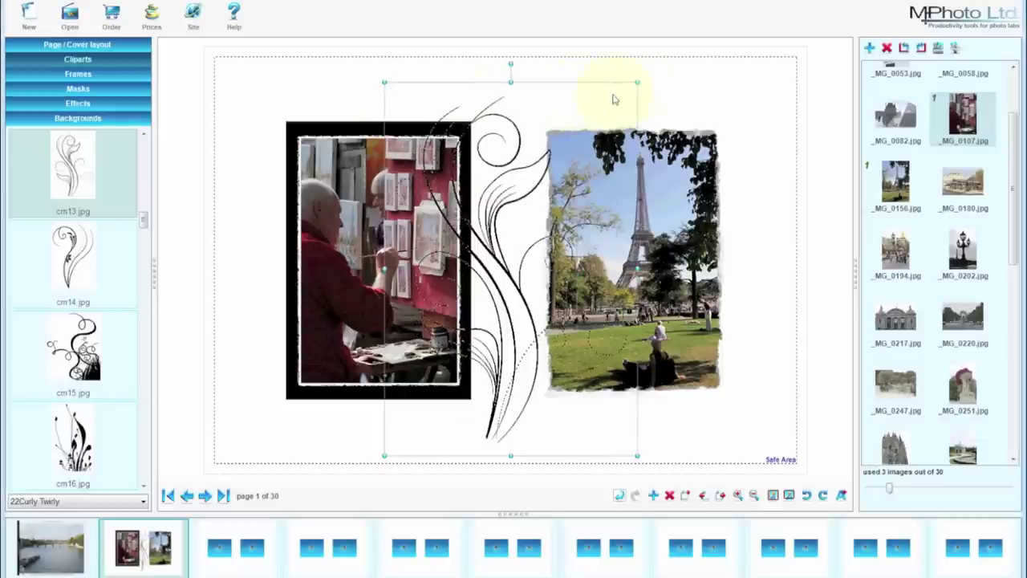
Step: Recolour the swirl clipart green (RGB 43, 132, 4) through its Special effects Opacity settings
{"action": "right_click", "coordinate": [506, 176]}
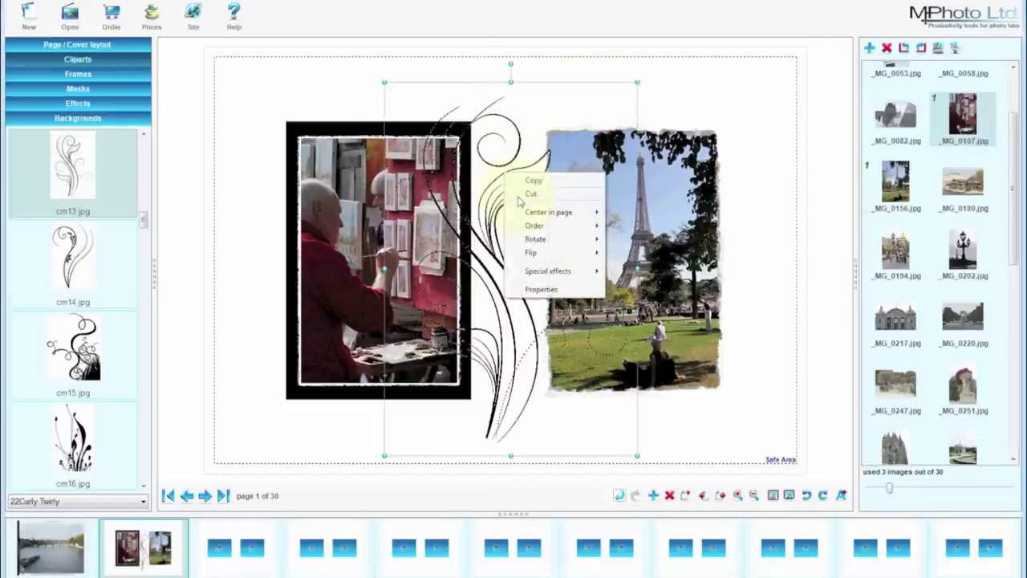
{"action": "mouse_move", "coordinate": [566, 272]}
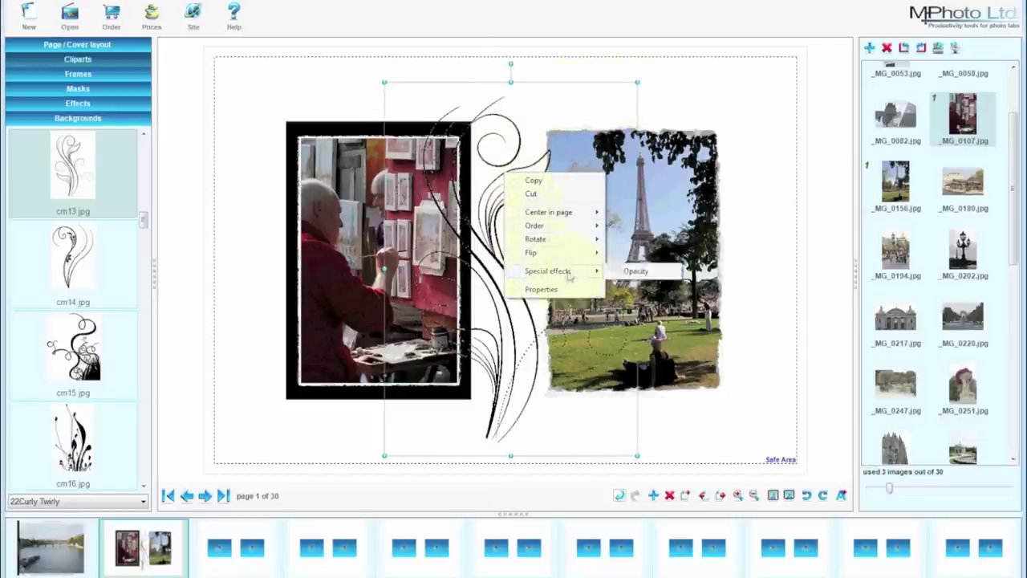
{"action": "left_click", "coordinate": [633, 271]}
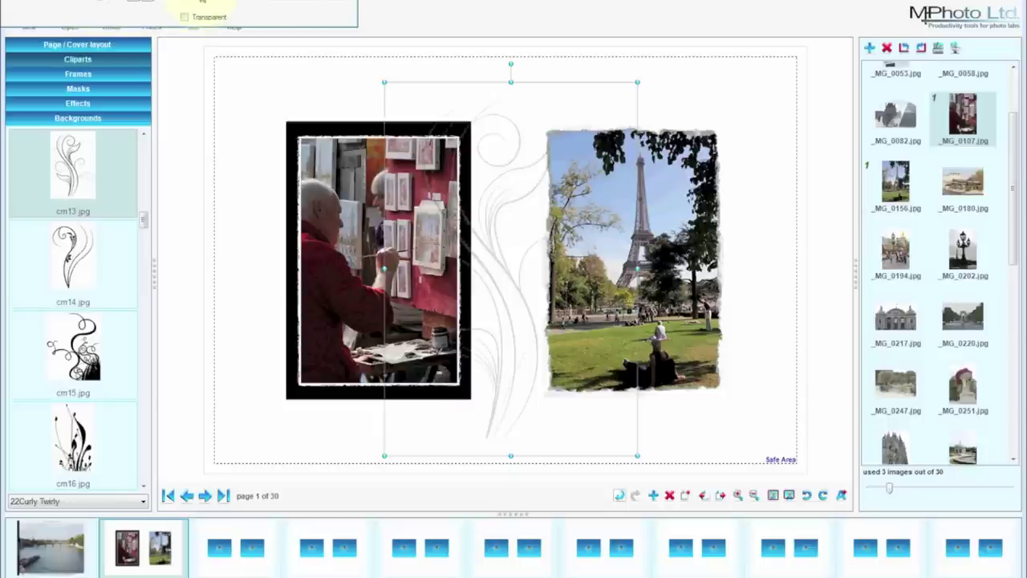
{"action": "left_click", "coordinate": [202, 2]}
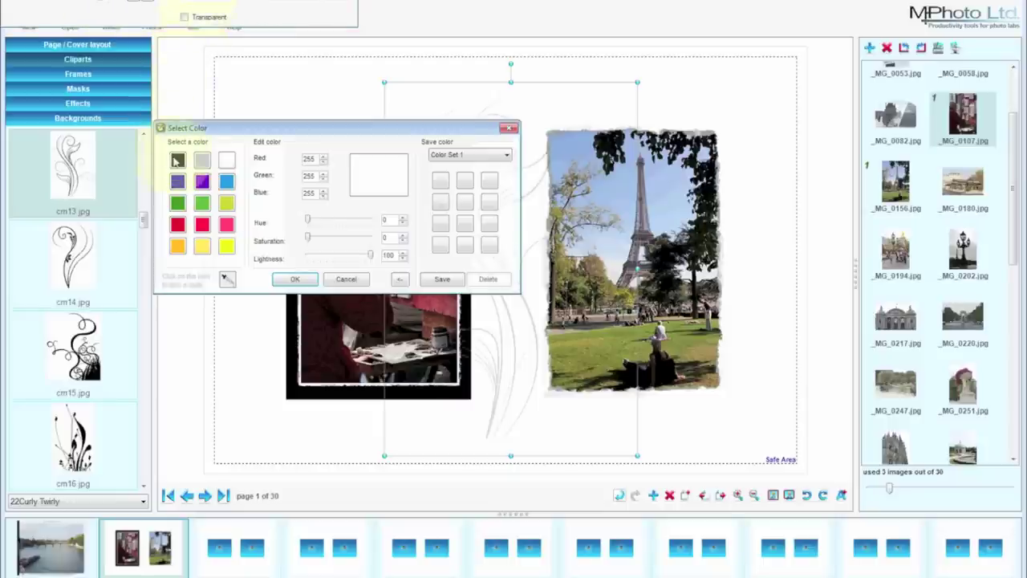
{"action": "left_click", "coordinate": [177, 204]}
{"action": "left_click", "coordinate": [291, 279]}
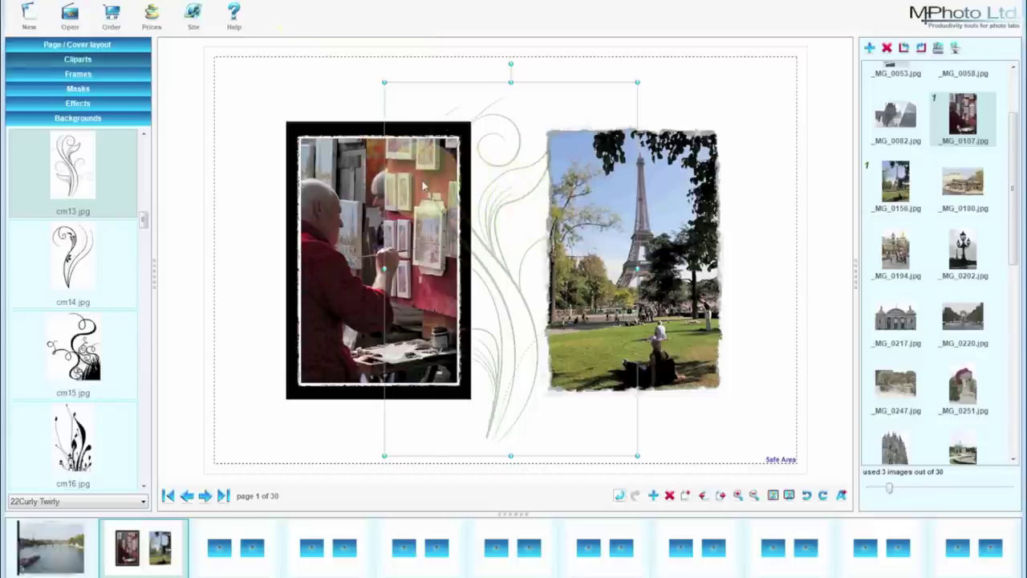
Step: Delete the swirl clipart from the page, confirming with Yes
{"action": "left_click", "coordinate": [345, 190]}
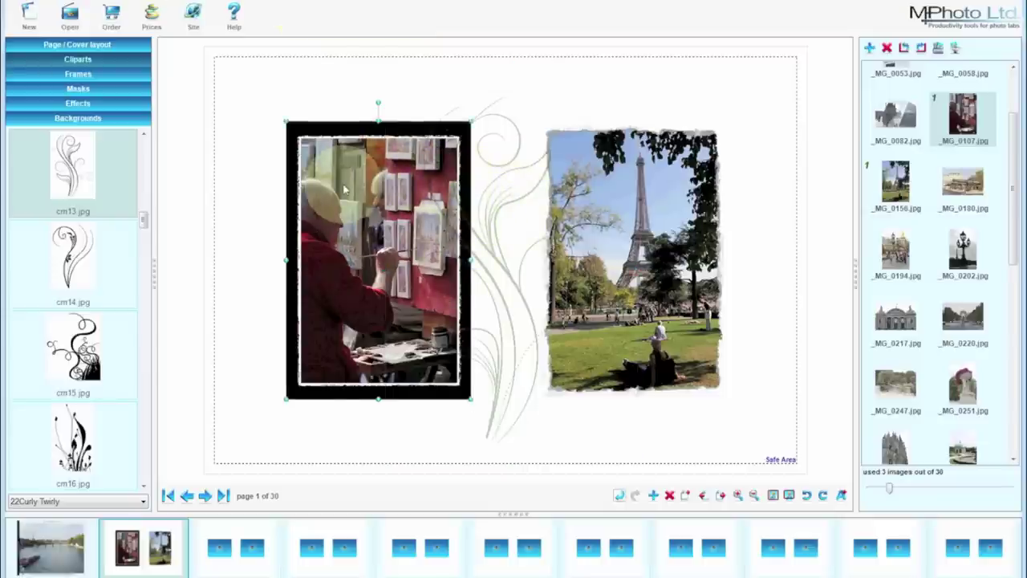
{"action": "right_click", "coordinate": [345, 190]}
{"action": "mouse_move", "coordinate": [371, 298]}
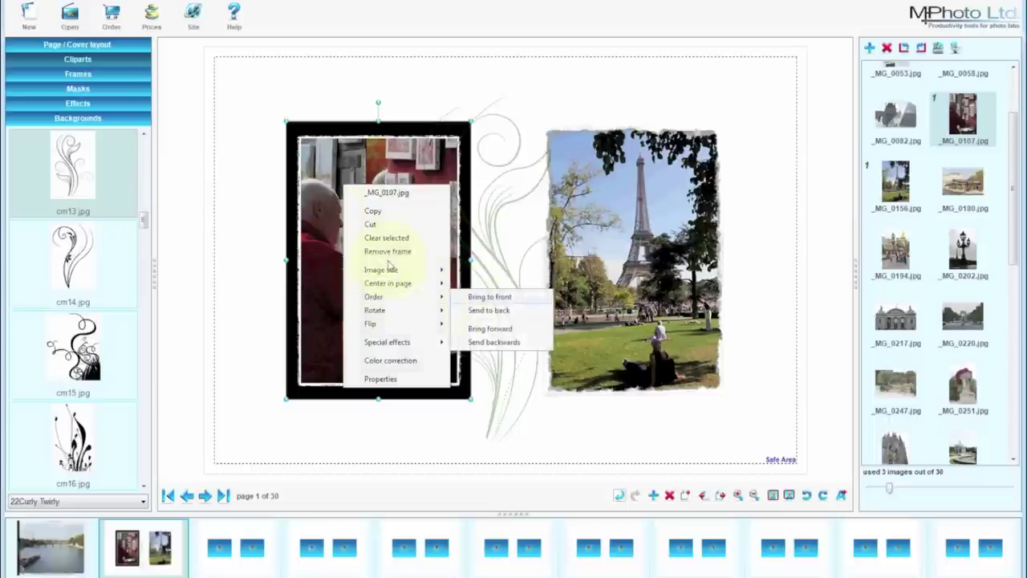
{"action": "left_click", "coordinate": [389, 175]}
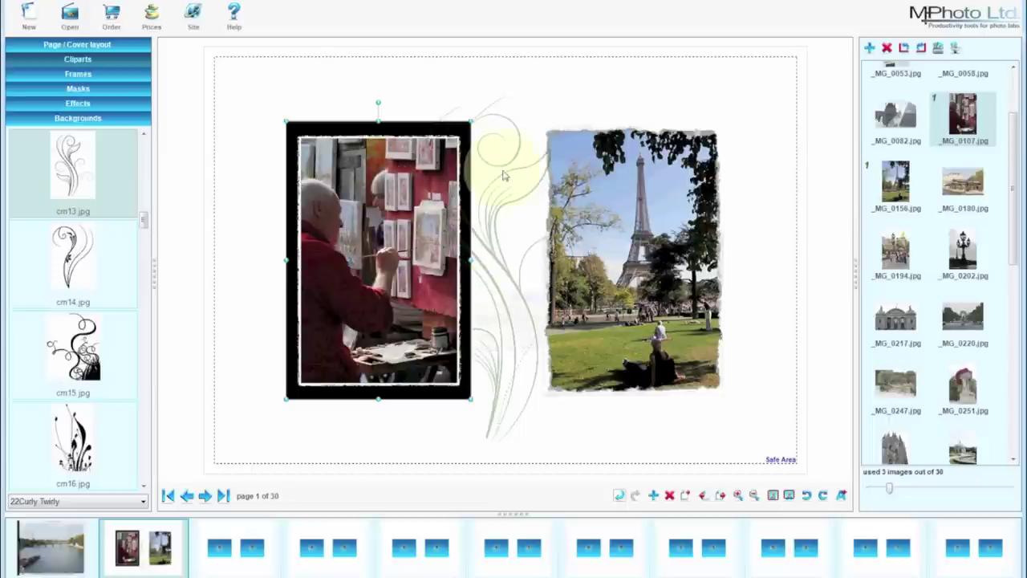
{"action": "left_click", "coordinate": [517, 277]}
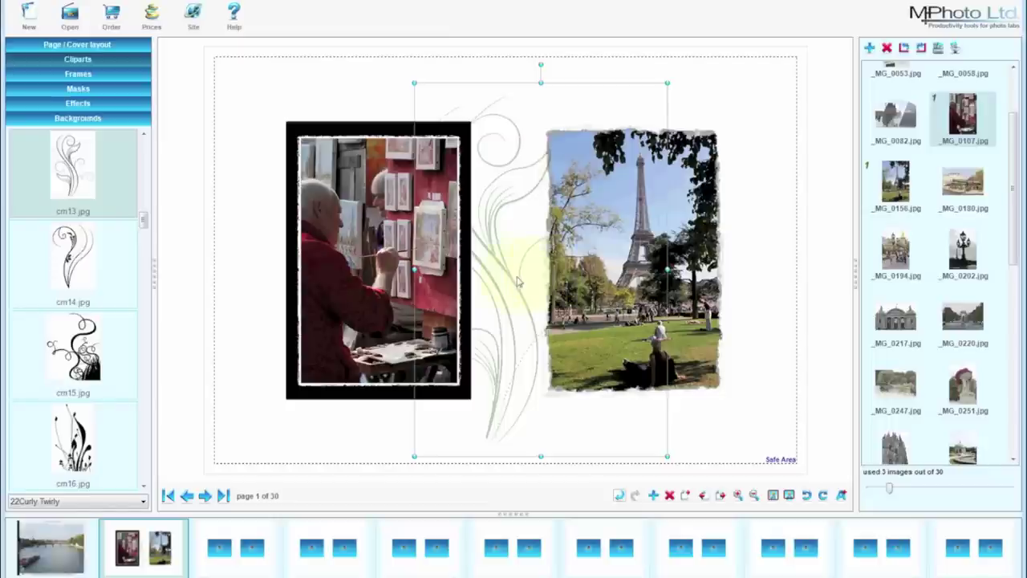
{"action": "left_click", "coordinate": [518, 280]}
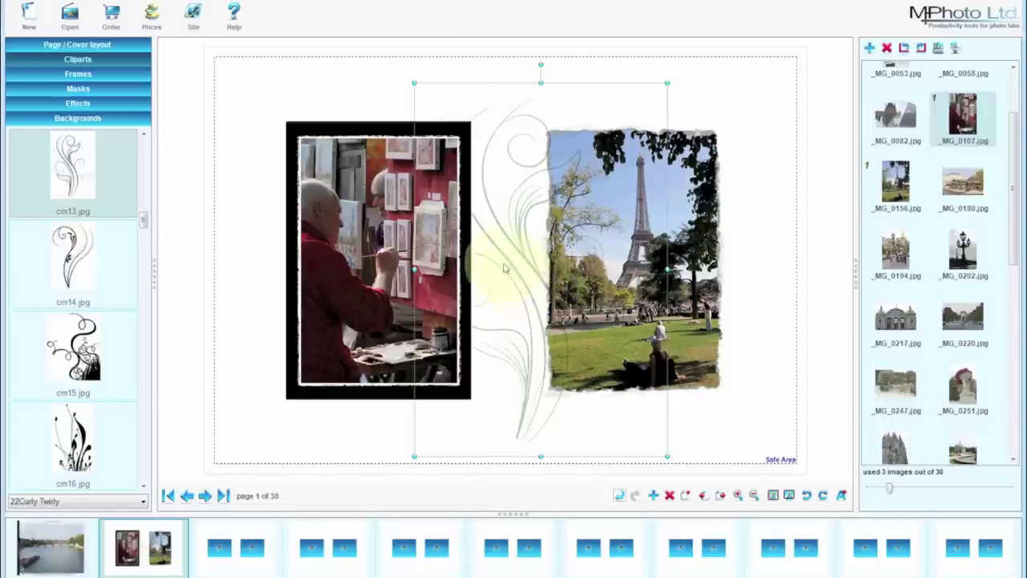
{"action": "left_click", "coordinate": [497, 142]}
{"action": "key", "text": "Delete"}
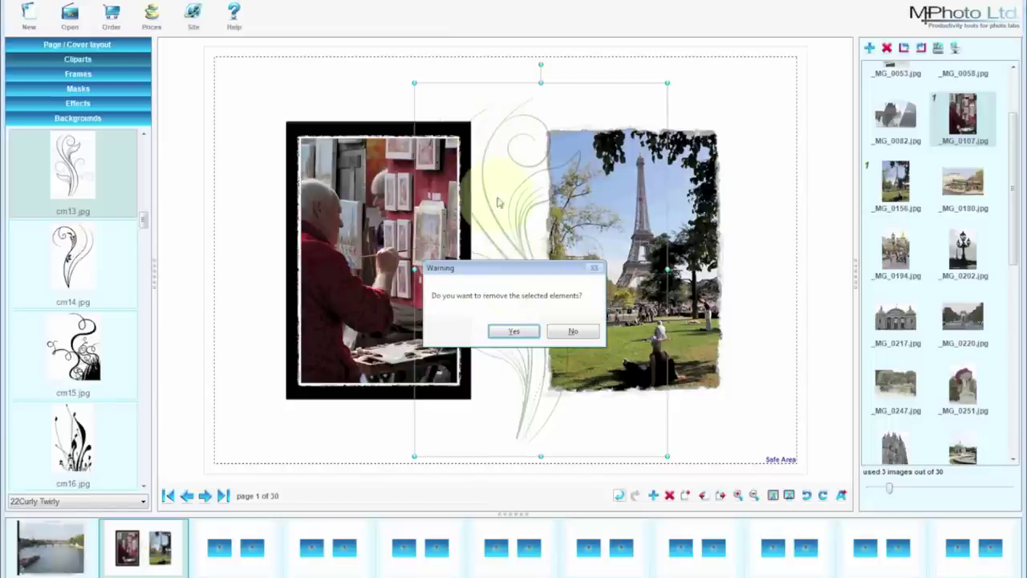
{"action": "left_click", "coordinate": [513, 331]}
Step: Remove the frames from both the painter and Eiffel Tower photos
{"action": "right_click", "coordinate": [374, 217]}
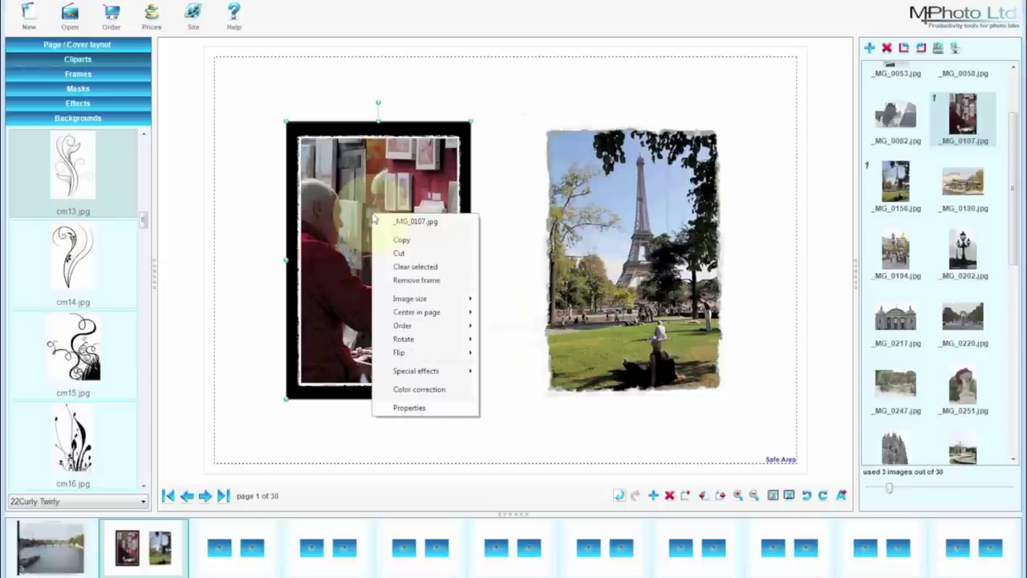
{"action": "left_click", "coordinate": [399, 281]}
{"action": "left_click", "coordinate": [599, 221]}
{"action": "right_click", "coordinate": [600, 224]}
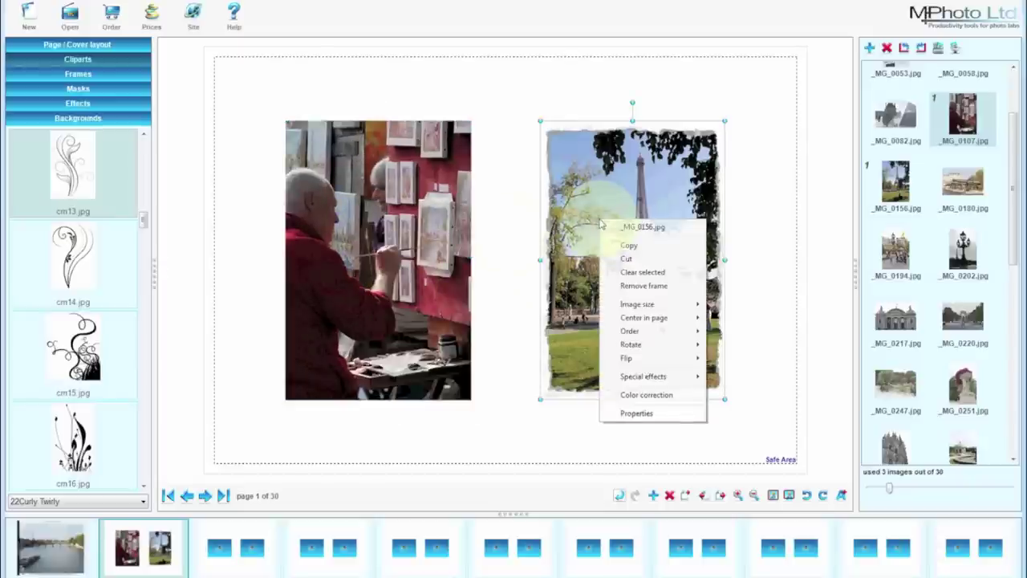
{"action": "left_click", "coordinate": [622, 286]}
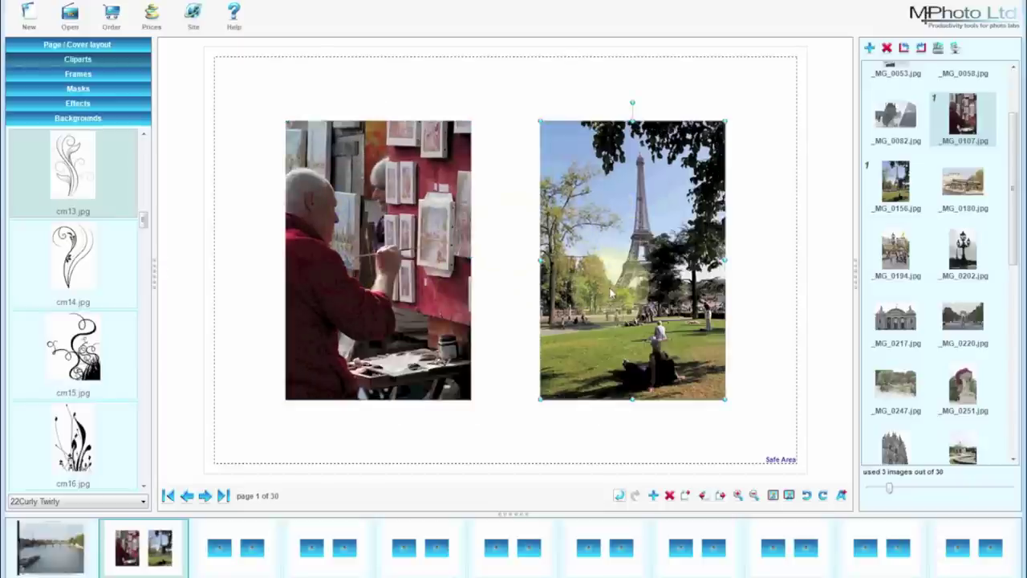
Step: Apply a 2-picture page layout, ending with a staggered one showing both photos large
{"action": "left_click", "coordinate": [78, 45]}
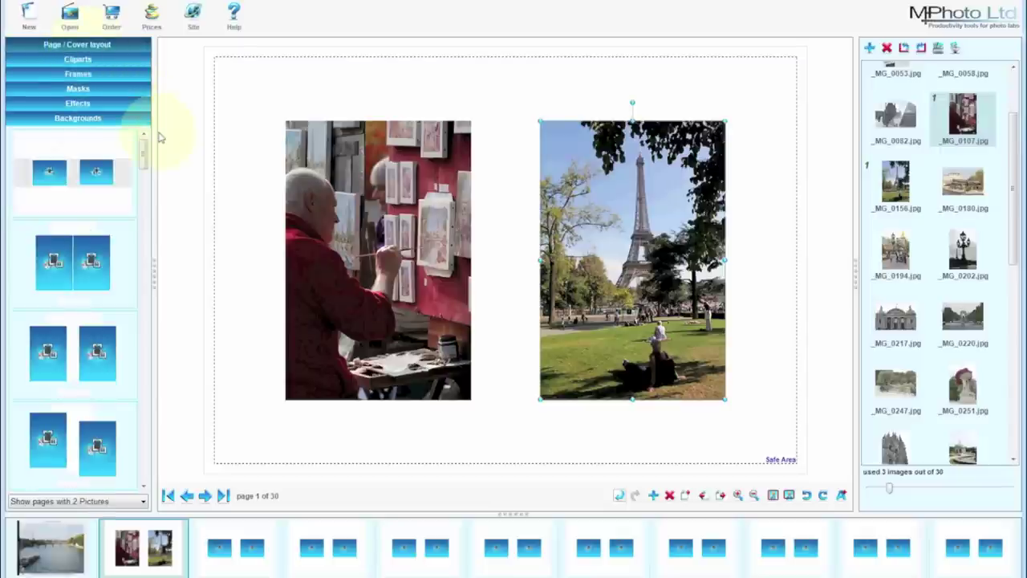
{"action": "left_click_drag", "start_coordinate": [148, 138], "coordinate": [140, 158]}
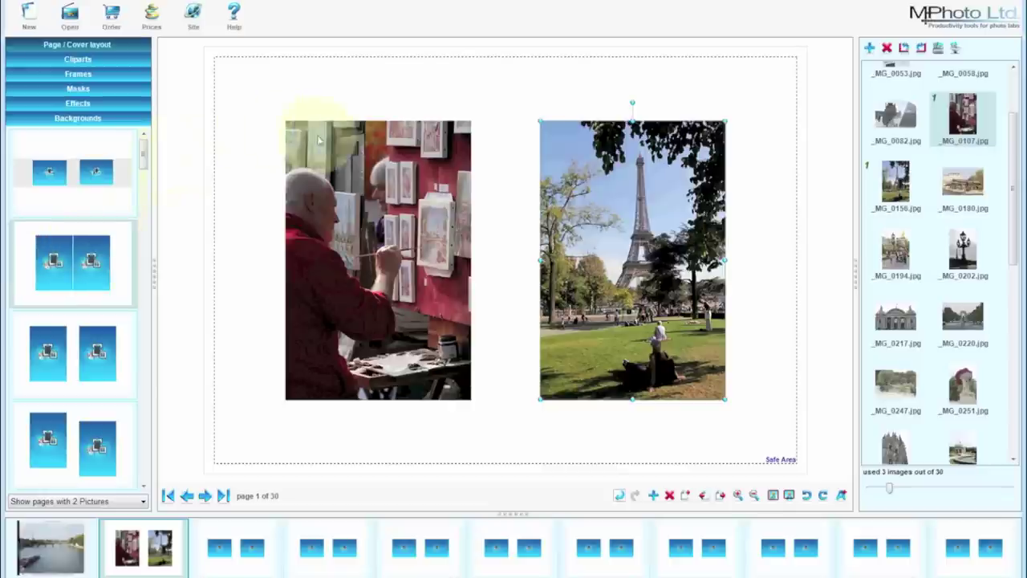
{"action": "left_click_drag", "start_coordinate": [319, 141], "coordinate": [319, 141]}
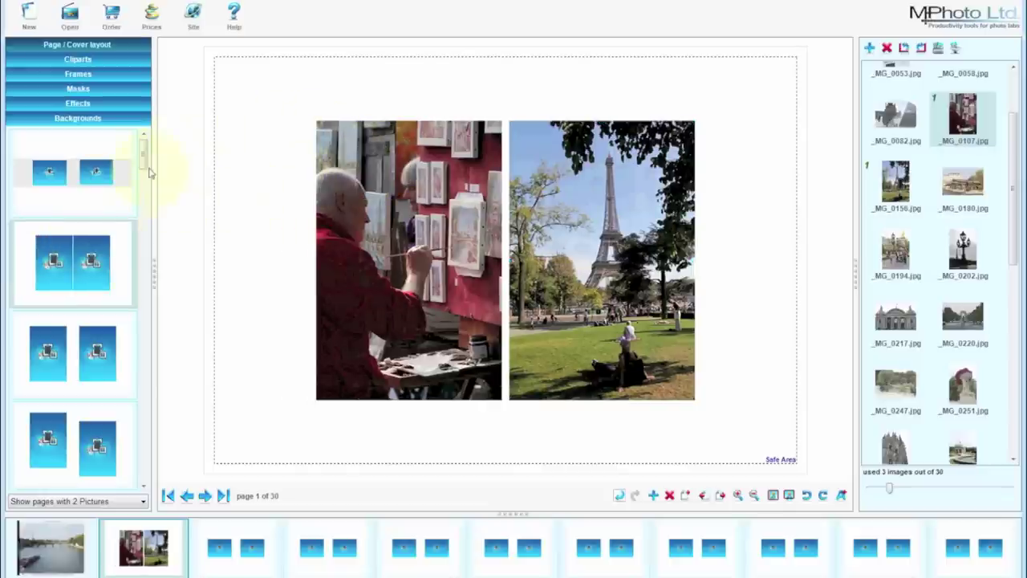
{"action": "scroll", "coordinate": [144, 171], "scroll_direction": "down", "scroll_amount": 2}
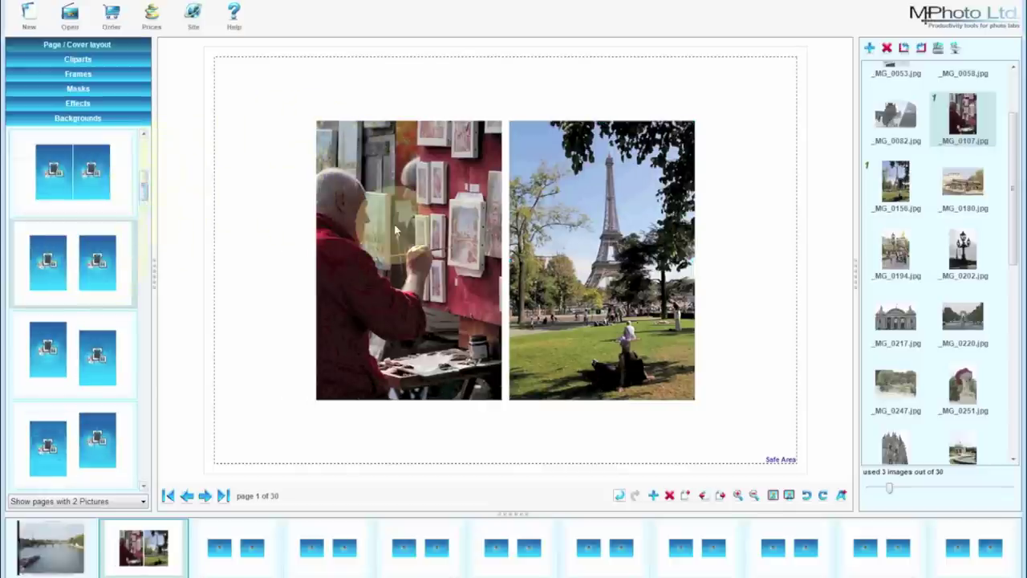
{"action": "left_click_drag", "start_coordinate": [394, 230], "coordinate": [393, 229]}
{"action": "left_click_drag", "start_coordinate": [144, 184], "coordinate": [145, 242]}
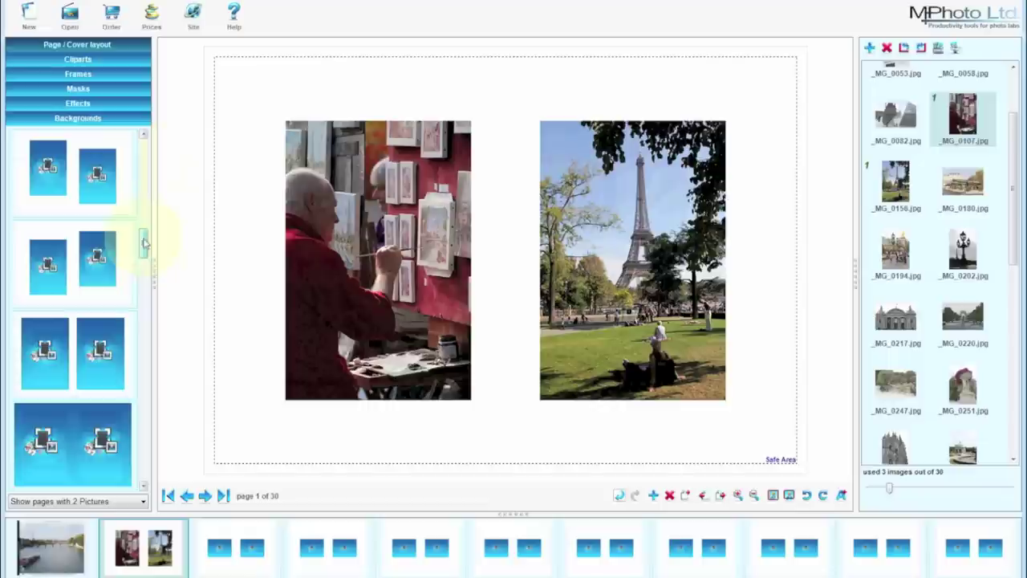
{"action": "left_click_drag", "start_coordinate": [77, 258], "coordinate": [416, 207]}
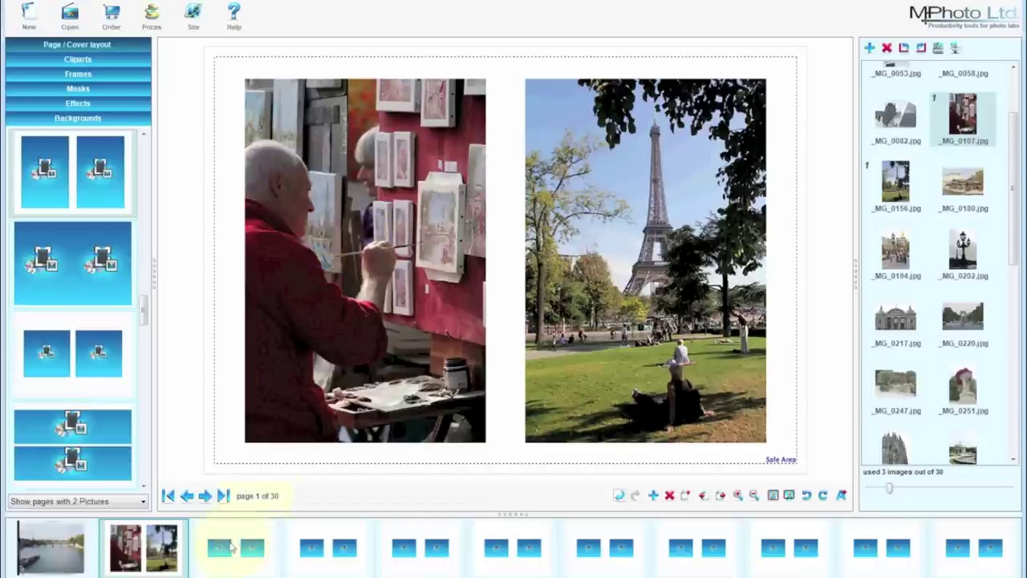
Step: On page 2, delete both empty photo frames, then drop in the Eiffel Tower photo
{"action": "left_click", "coordinate": [233, 546]}
{"action": "left_click", "coordinate": [377, 245]}
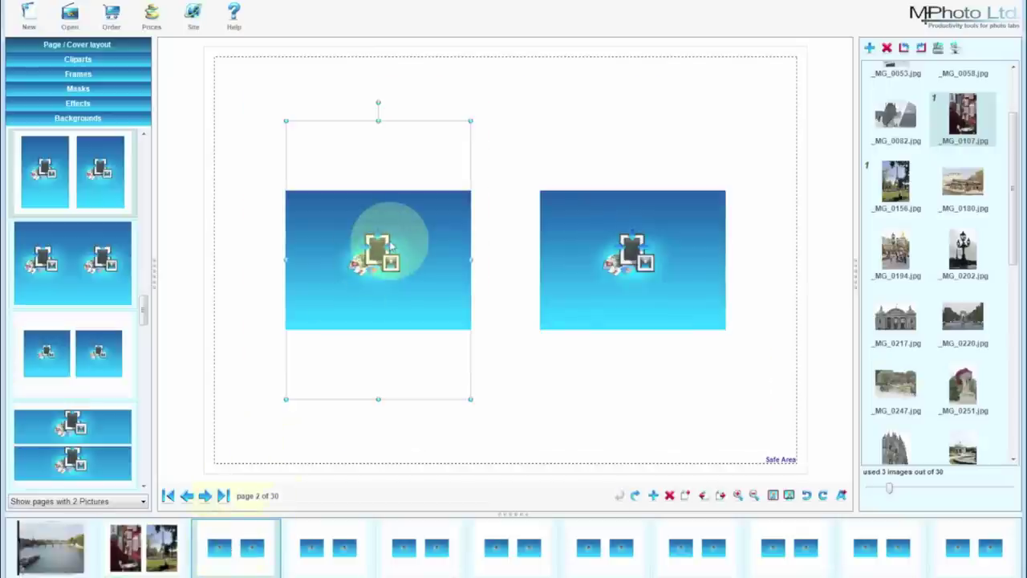
{"action": "key", "text": "Delete"}
{"action": "left_click", "coordinate": [492, 322]}
{"action": "left_click", "coordinate": [561, 258]}
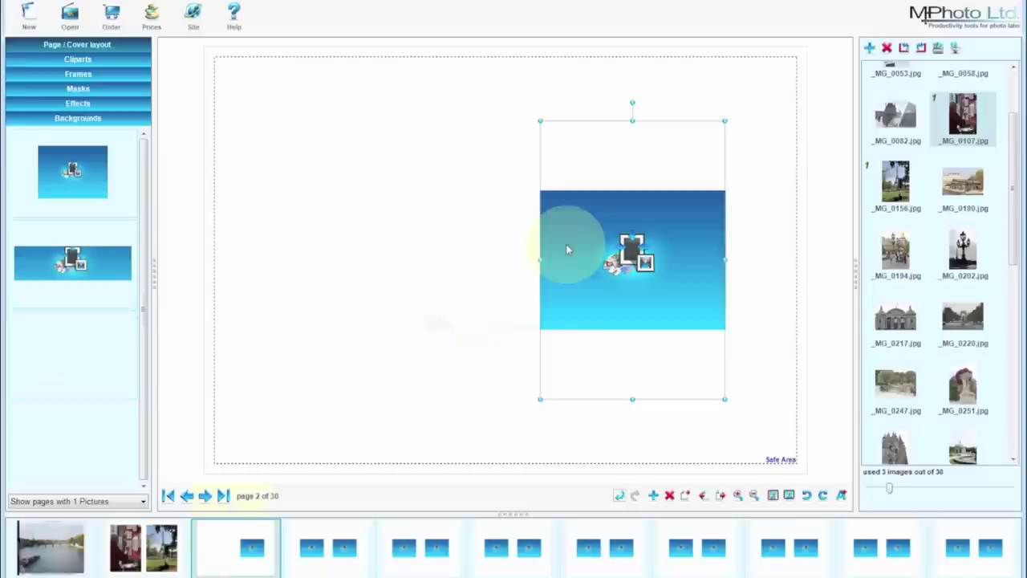
{"action": "key", "text": "Delete"}
{"action": "left_click", "coordinate": [496, 332]}
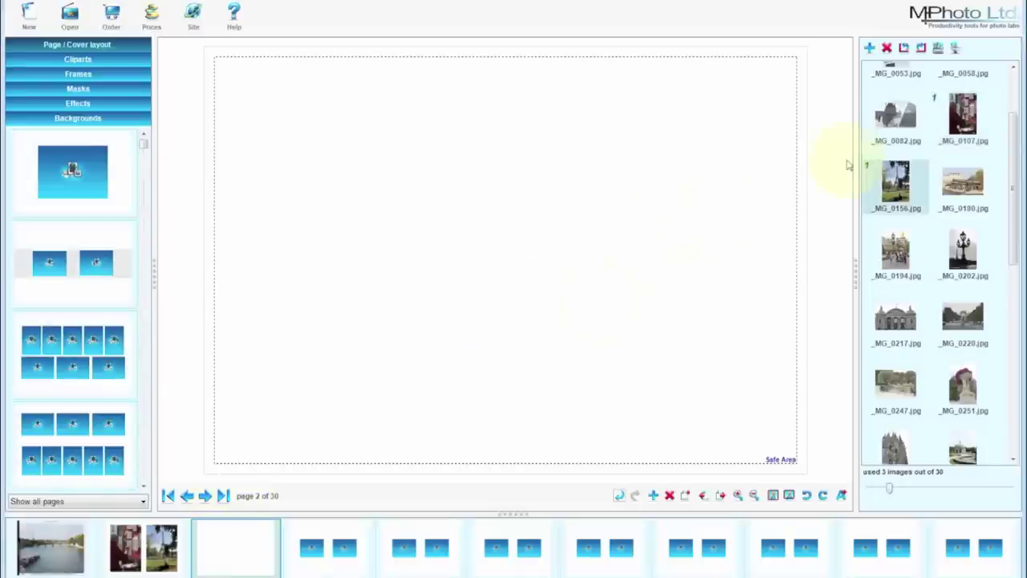
{"action": "left_click_drag", "start_coordinate": [896, 186], "coordinate": [313, 212]}
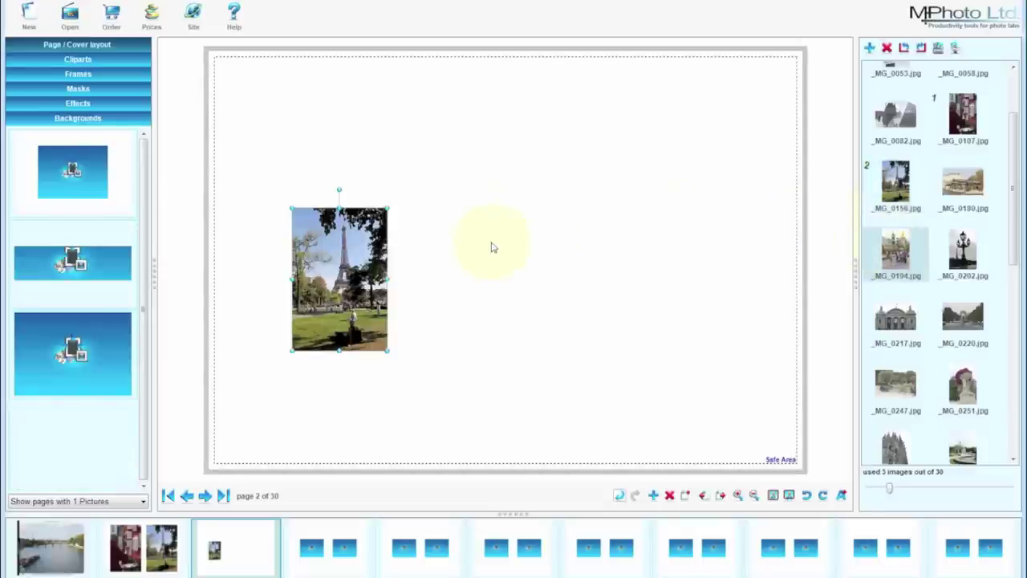
Step: Add _MG_0194 and _MG_0202 to page 2; enlarge the Eiffel photo to about 8.30 cm, moved left
{"action": "left_click_drag", "start_coordinate": [895, 248], "coordinate": [462, 232]}
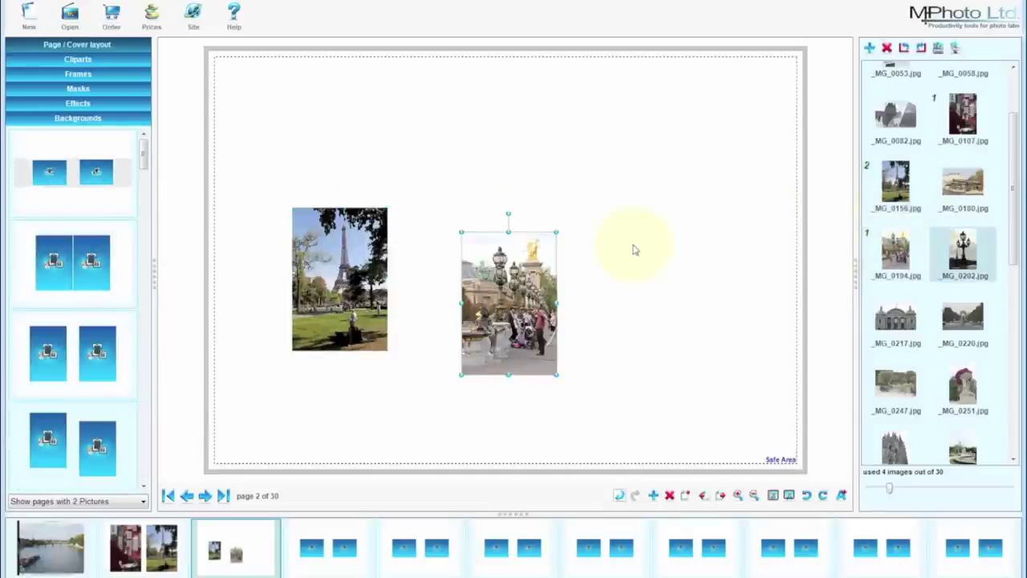
{"action": "left_click_drag", "start_coordinate": [632, 250], "coordinate": [633, 251]}
{"action": "left_click", "coordinate": [351, 251]}
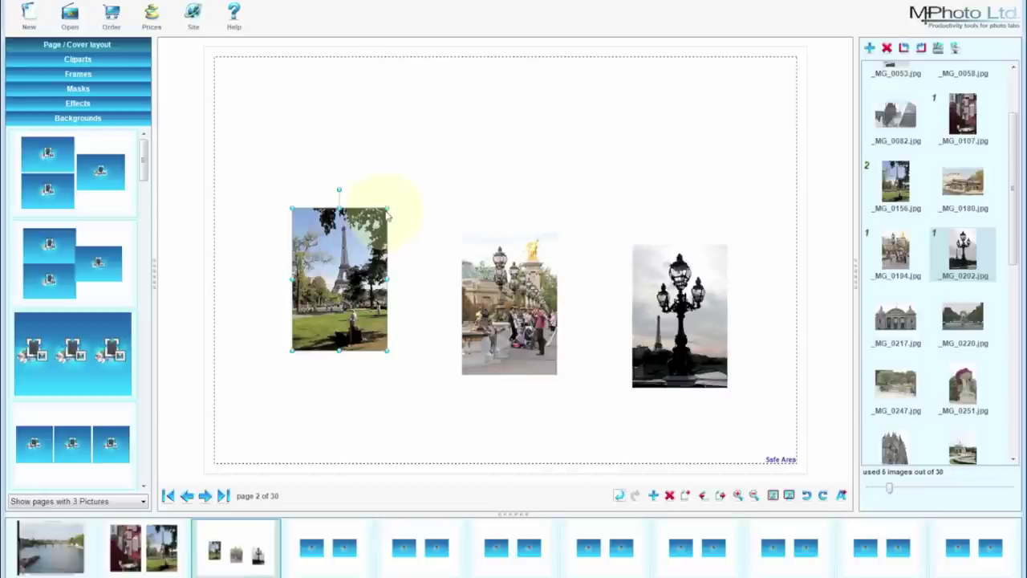
{"action": "left_click_drag", "start_coordinate": [388, 213], "coordinate": [455, 154]}
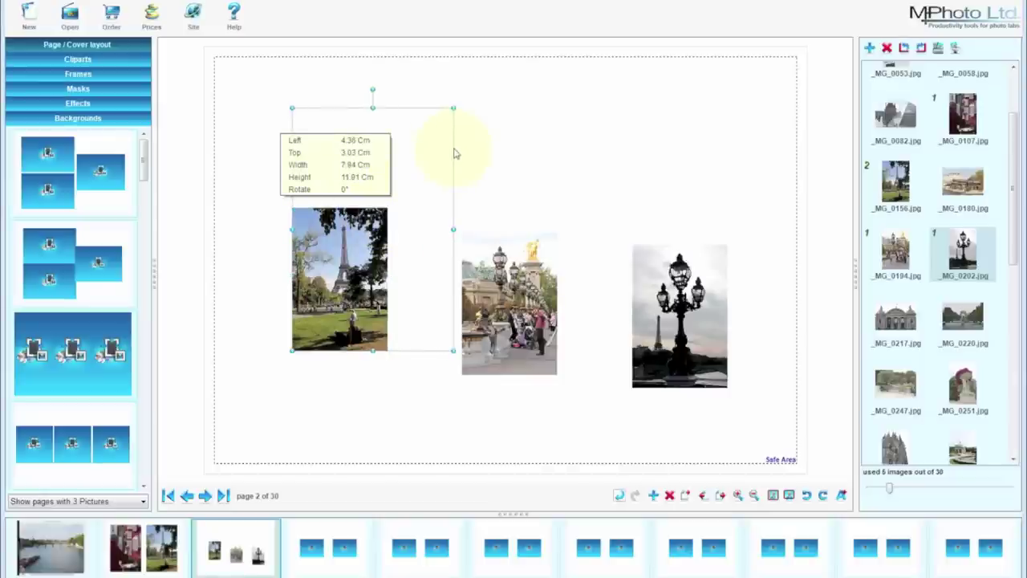
{"action": "left_click_drag", "start_coordinate": [454, 153], "coordinate": [461, 151]}
{"action": "left_click_drag", "start_coordinate": [374, 236], "coordinate": [312, 260]}
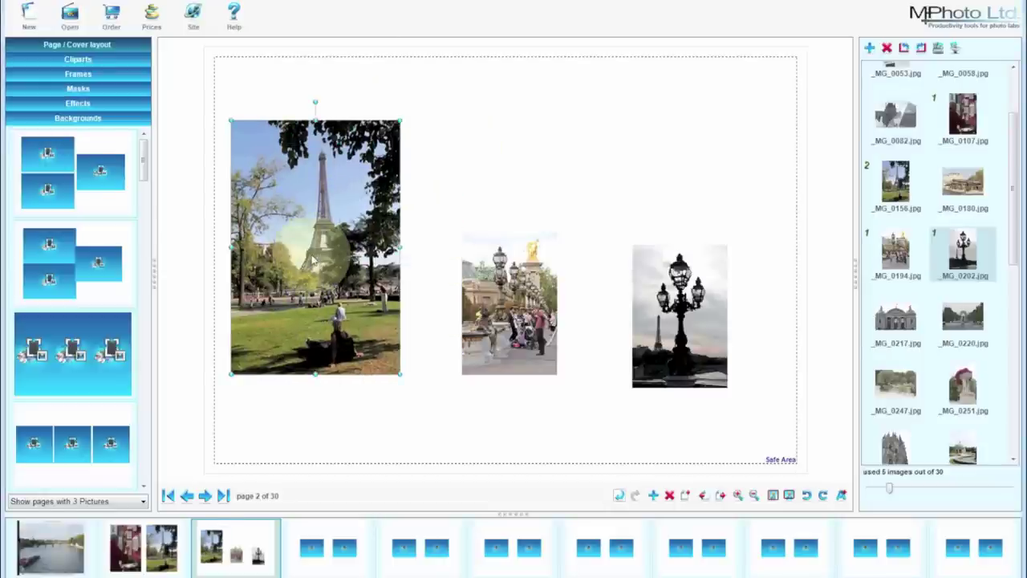
Step: Make the Eiffel Tower, middle and lamp photos all the same size
{"action": "left_click", "coordinate": [491, 255], "text": "ctrl"}
{"action": "left_click", "coordinate": [660, 277], "text": "ctrl"}
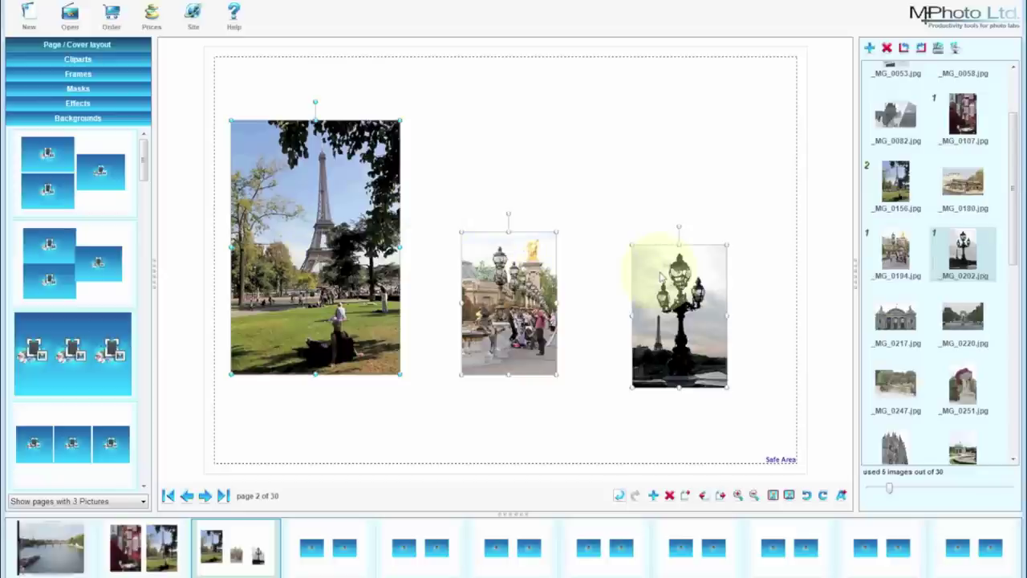
{"action": "right_click", "coordinate": [661, 277]}
{"action": "mouse_move", "coordinate": [722, 339]}
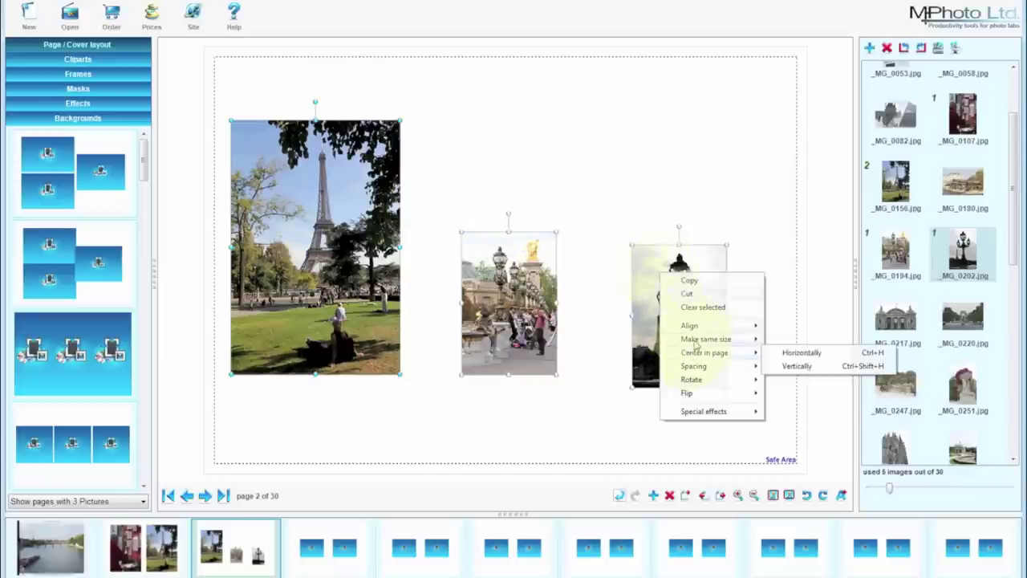
{"action": "left_click", "coordinate": [789, 366]}
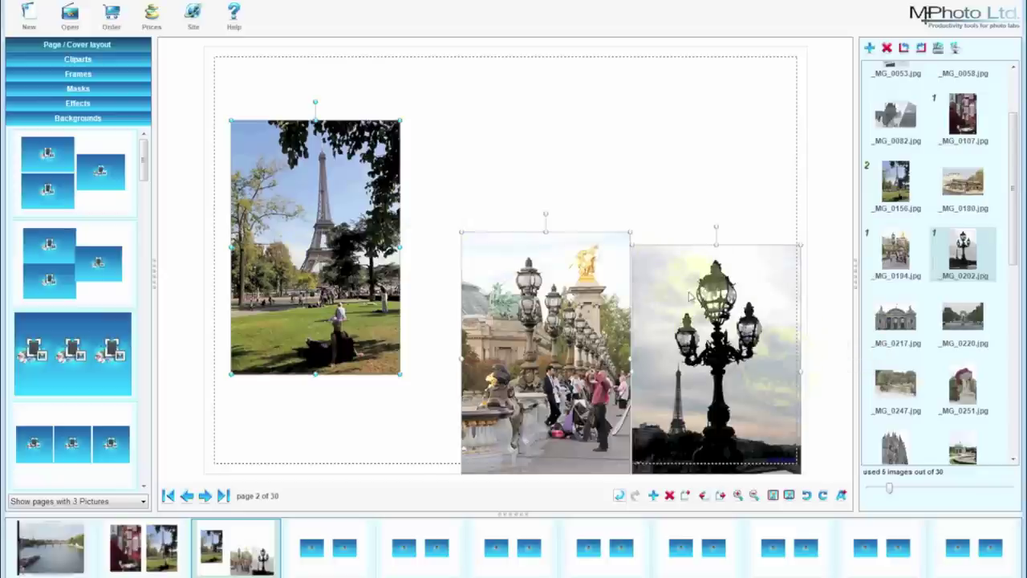
Step: Move the middle and lamp photos up beside the Eiffel Tower photo in one row
{"action": "left_click", "coordinate": [562, 176]}
{"action": "left_click_drag", "start_coordinate": [514, 317], "coordinate": [476, 236]}
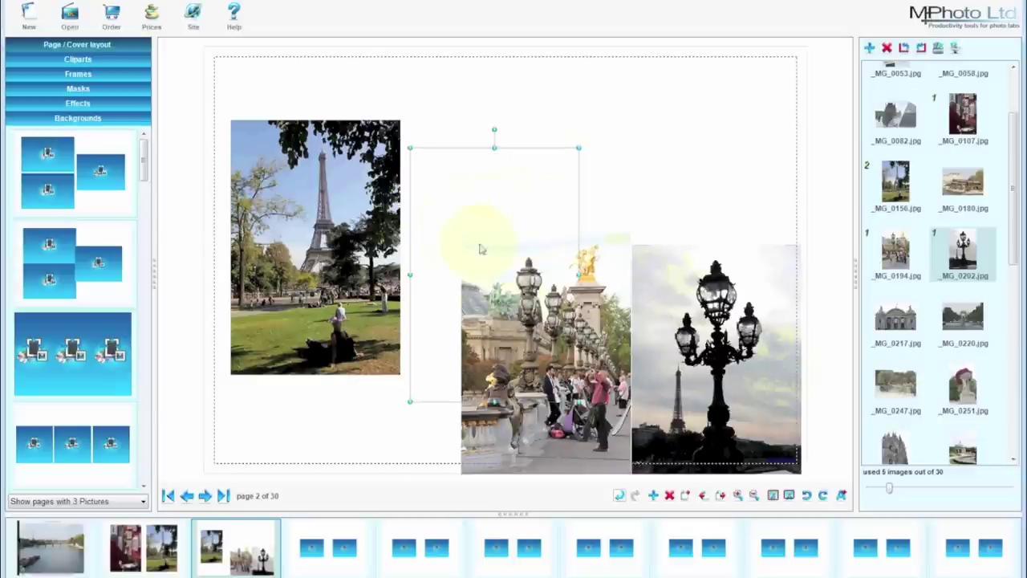
{"action": "left_click_drag", "start_coordinate": [663, 332], "coordinate": [633, 213]}
{"action": "left_click", "coordinate": [335, 226]}
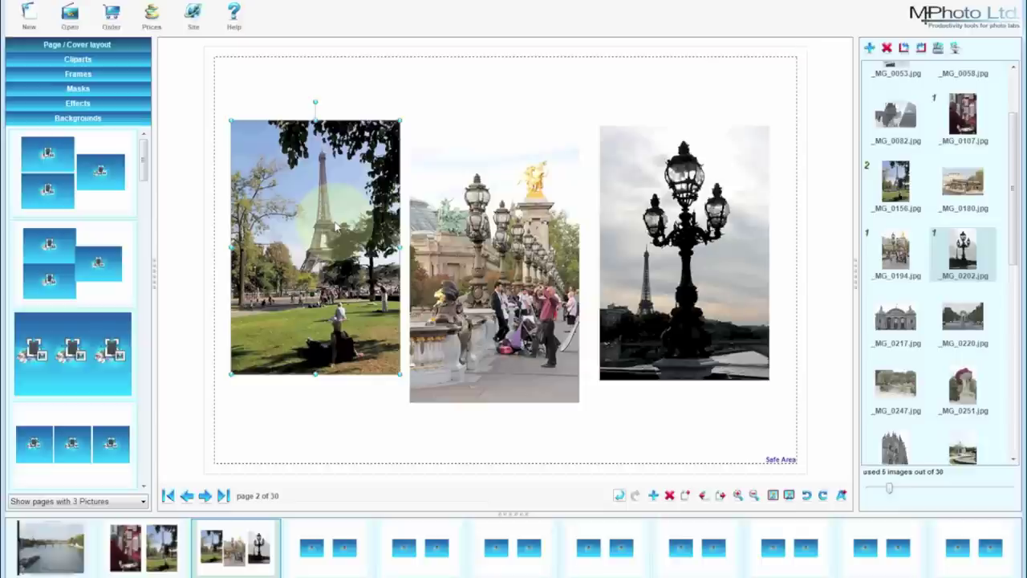
Step: Align the three photos along their top edges and make their horizontal gaps equal
{"action": "left_click", "coordinate": [527, 171], "text": "ctrl"}
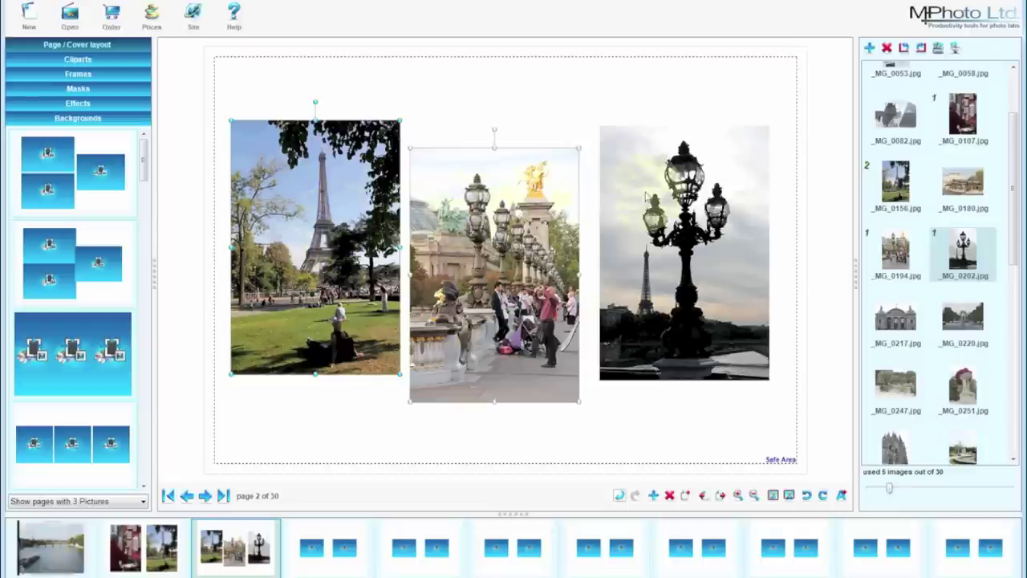
{"action": "left_click", "coordinate": [624, 171], "text": "ctrl"}
{"action": "right_click", "coordinate": [502, 195]}
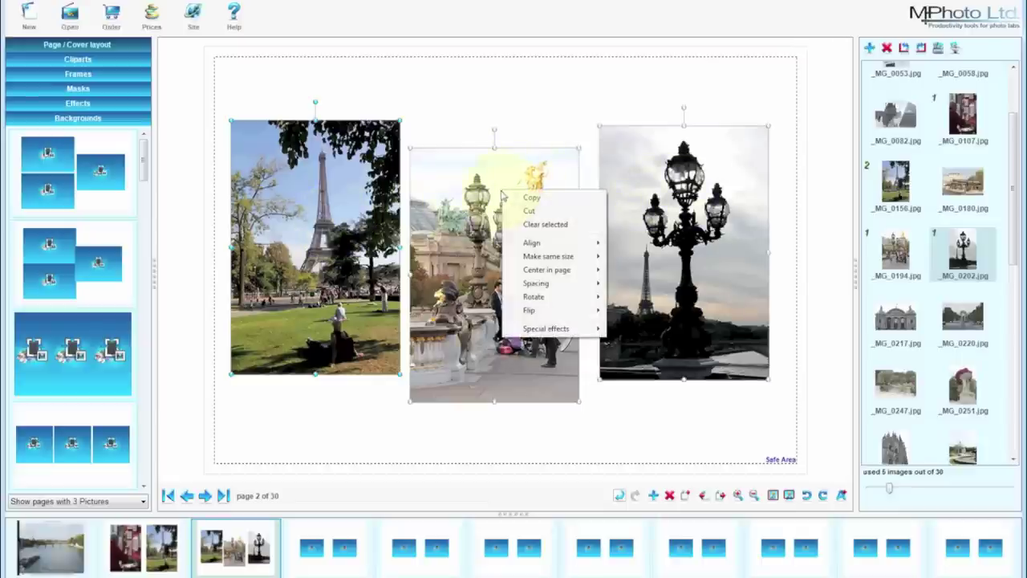
{"action": "mouse_move", "coordinate": [526, 244]}
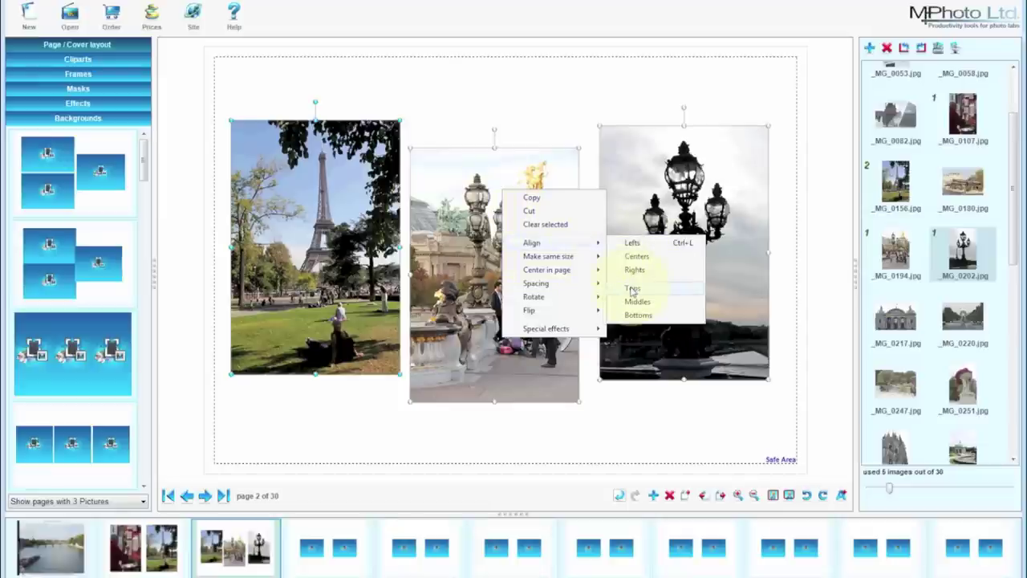
{"action": "left_click", "coordinate": [632, 289]}
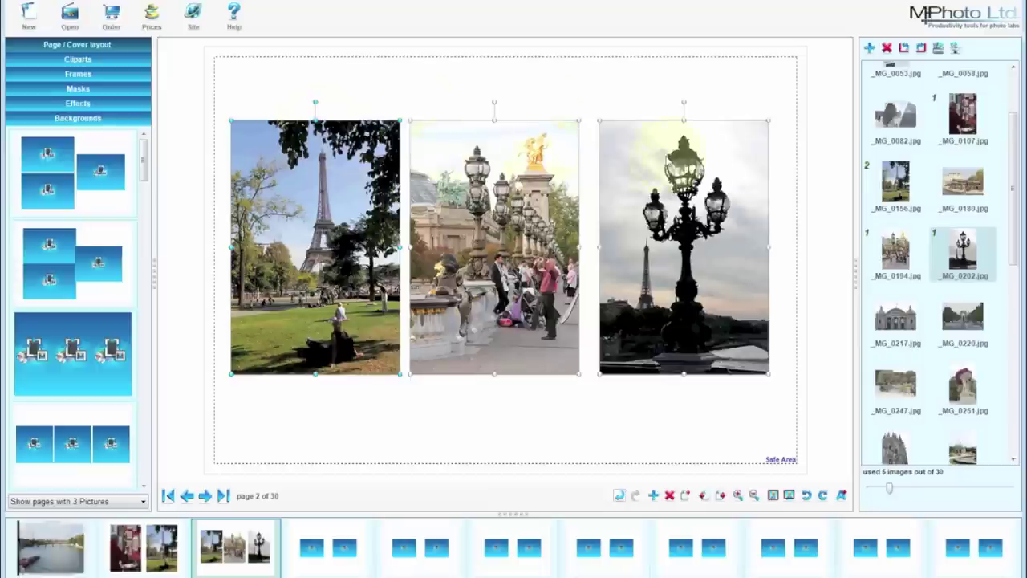
{"action": "right_click", "coordinate": [628, 172]}
{"action": "mouse_move", "coordinate": [652, 265]}
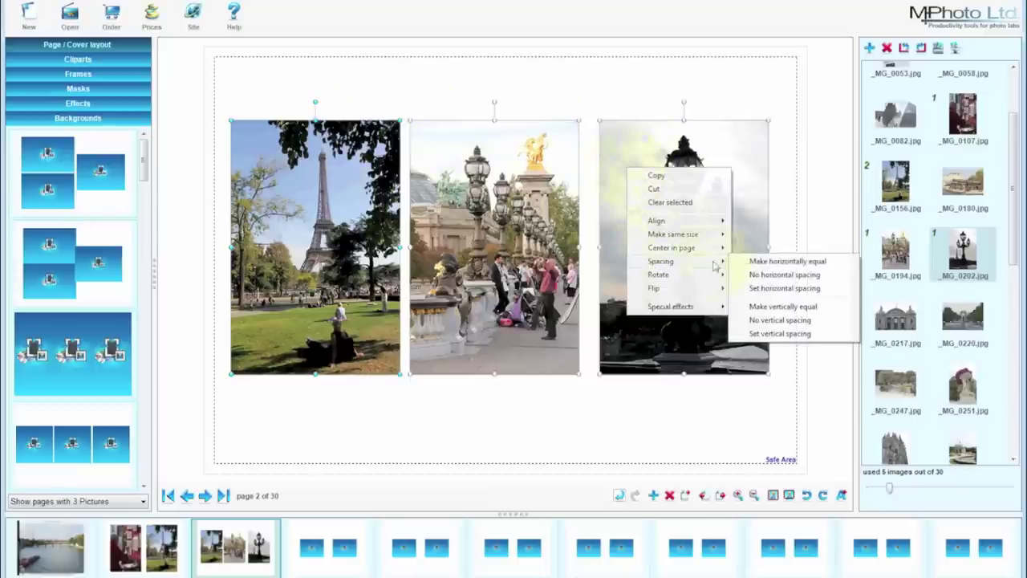
{"action": "left_click", "coordinate": [756, 261]}
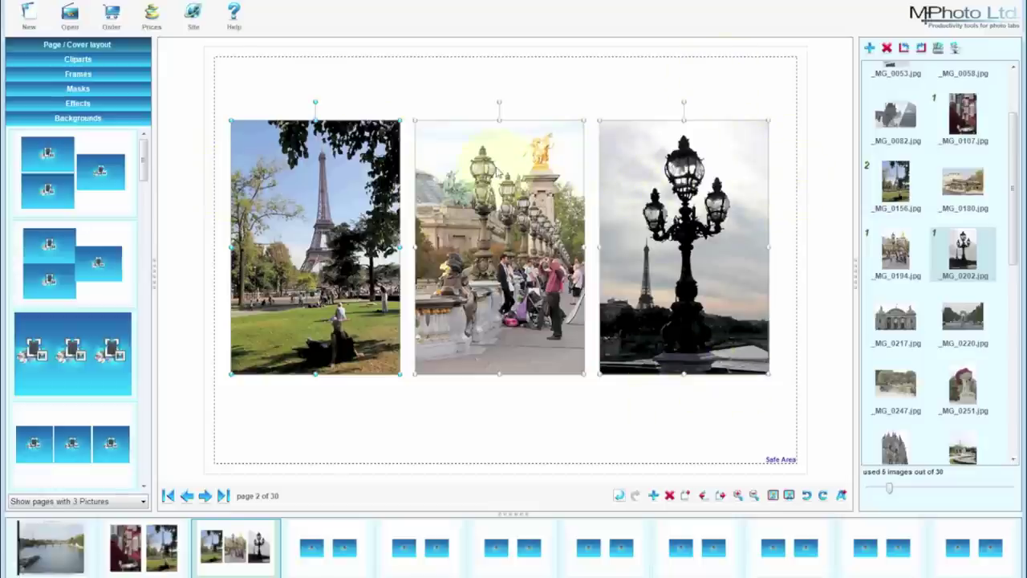
Step: Centre the row of photos on the page both horizontally and vertically
{"action": "right_click", "coordinate": [496, 169]}
{"action": "mouse_move", "coordinate": [537, 250]}
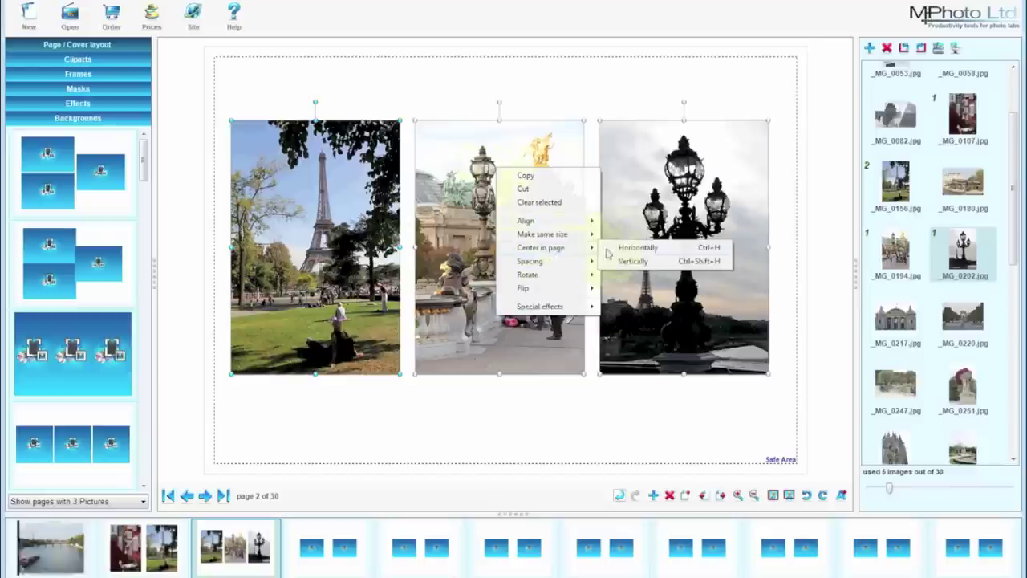
{"action": "left_click", "coordinate": [646, 245]}
{"action": "right_click", "coordinate": [483, 194]}
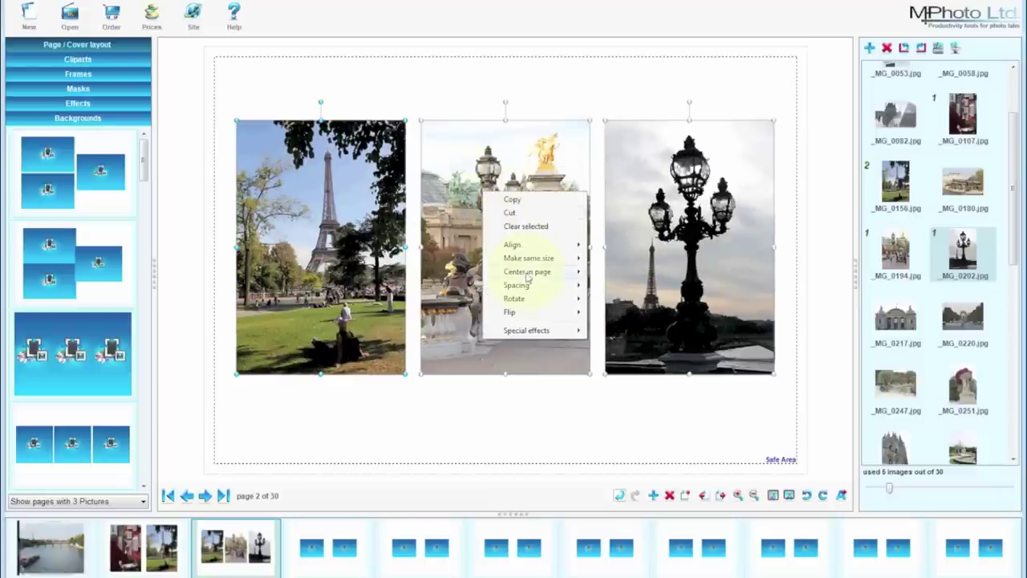
{"action": "mouse_move", "coordinate": [552, 272]}
{"action": "left_click", "coordinate": [612, 286]}
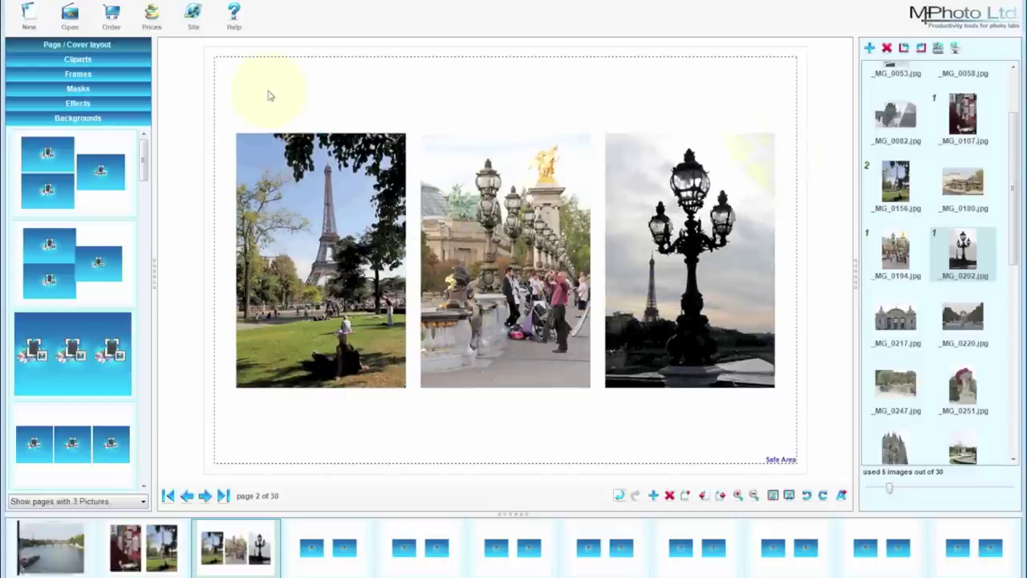
{"action": "left_click", "coordinate": [95, 75]}
Step: Give the Eiffel Tower photo a black 0.100 cm solid colour frame
{"action": "left_click", "coordinate": [123, 212]}
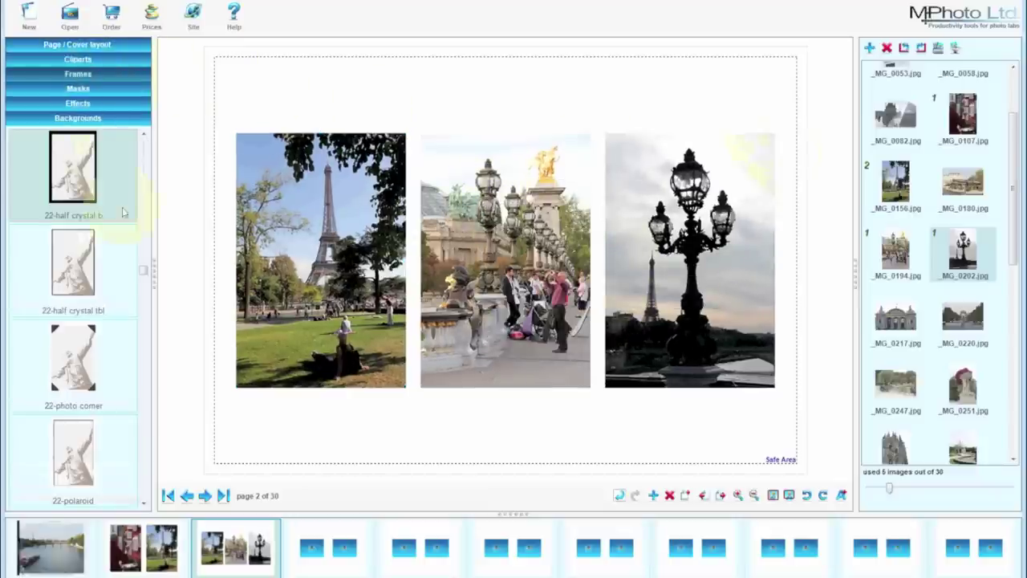
{"action": "left_click_drag", "start_coordinate": [143, 273], "coordinate": [146, 142]}
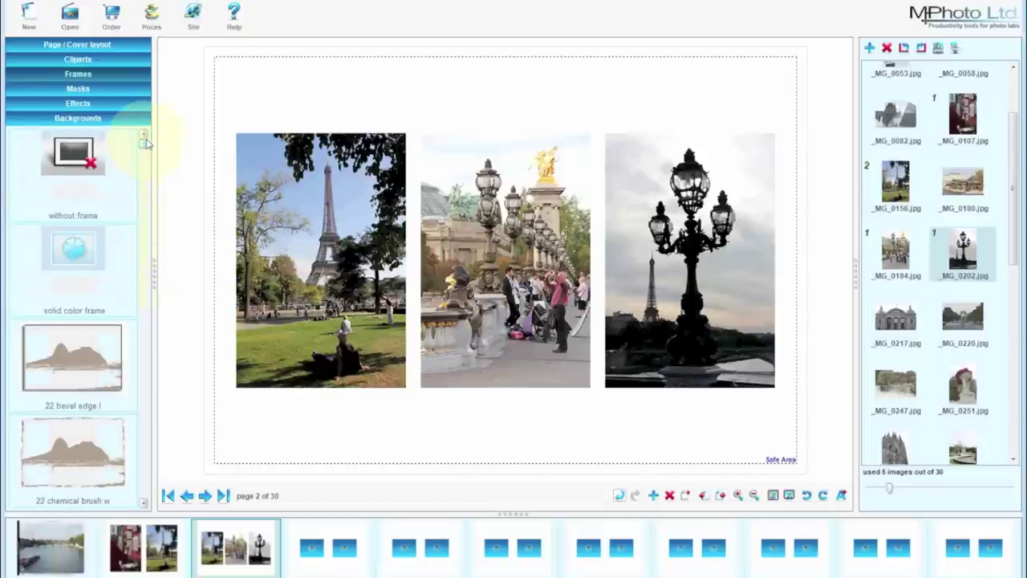
{"action": "left_click", "coordinate": [59, 266]}
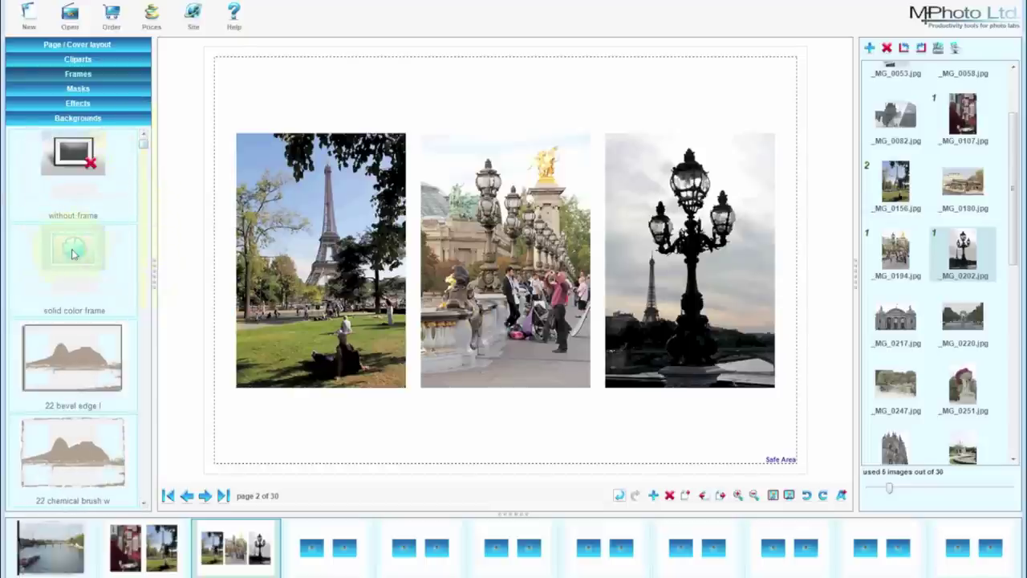
{"action": "left_click", "coordinate": [73, 253]}
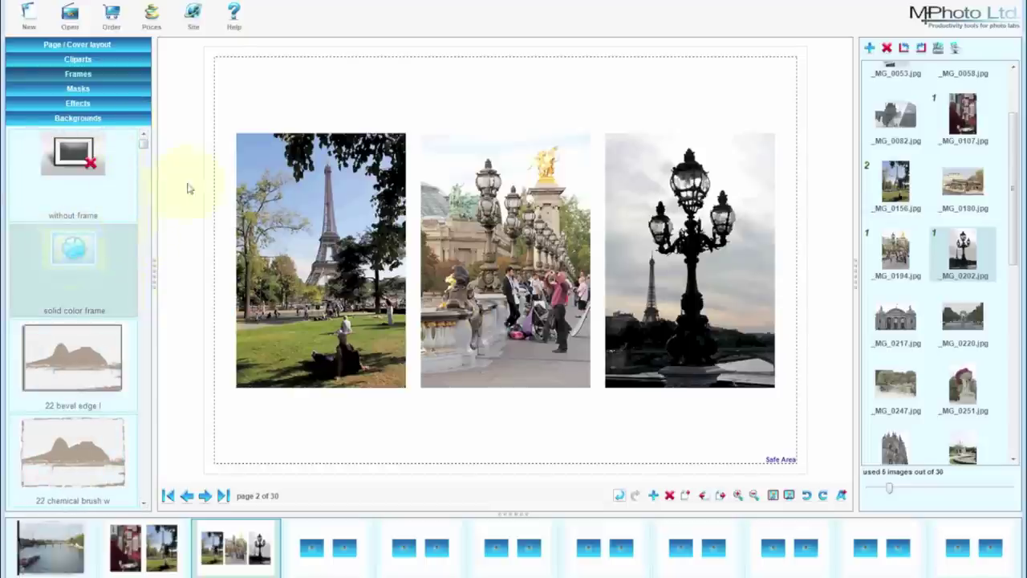
{"action": "left_click_drag", "start_coordinate": [187, 188], "coordinate": [280, 230]}
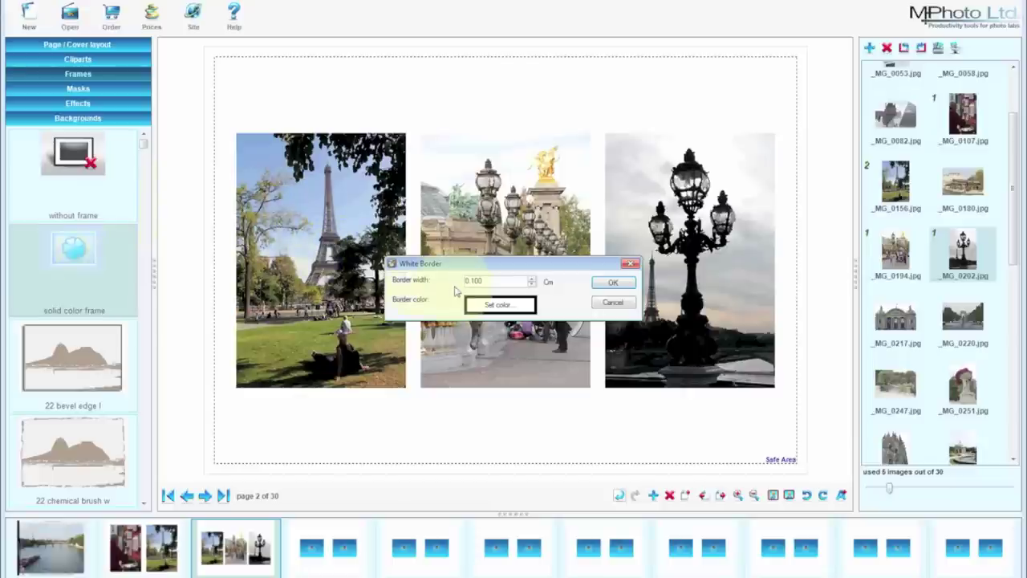
{"action": "left_click", "coordinate": [479, 309]}
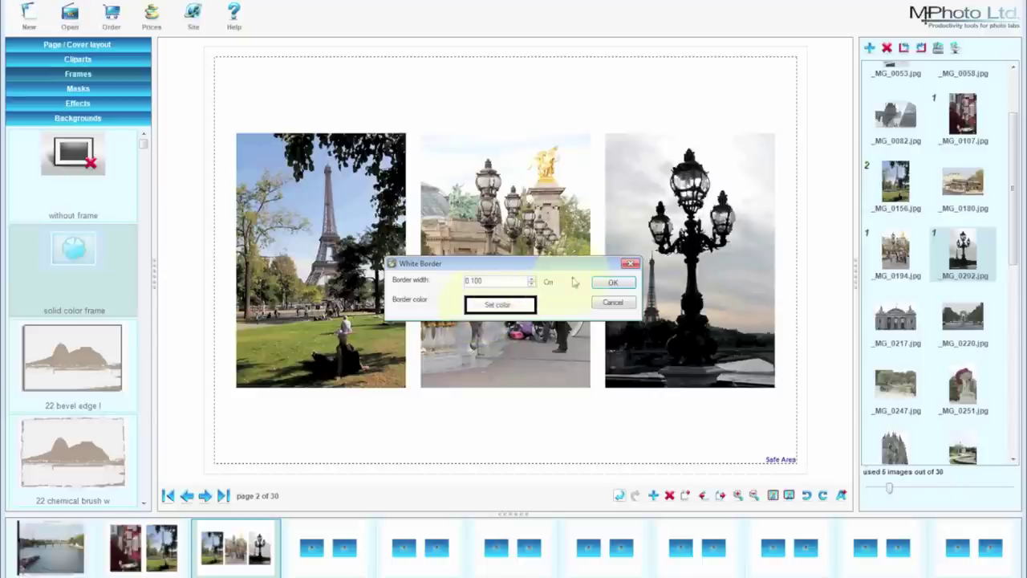
{"action": "left_click", "coordinate": [603, 283]}
Step: Add the same thin black solid colour frame to the middle and lamp photos
{"action": "left_click_drag", "start_coordinate": [82, 253], "coordinate": [442, 225]}
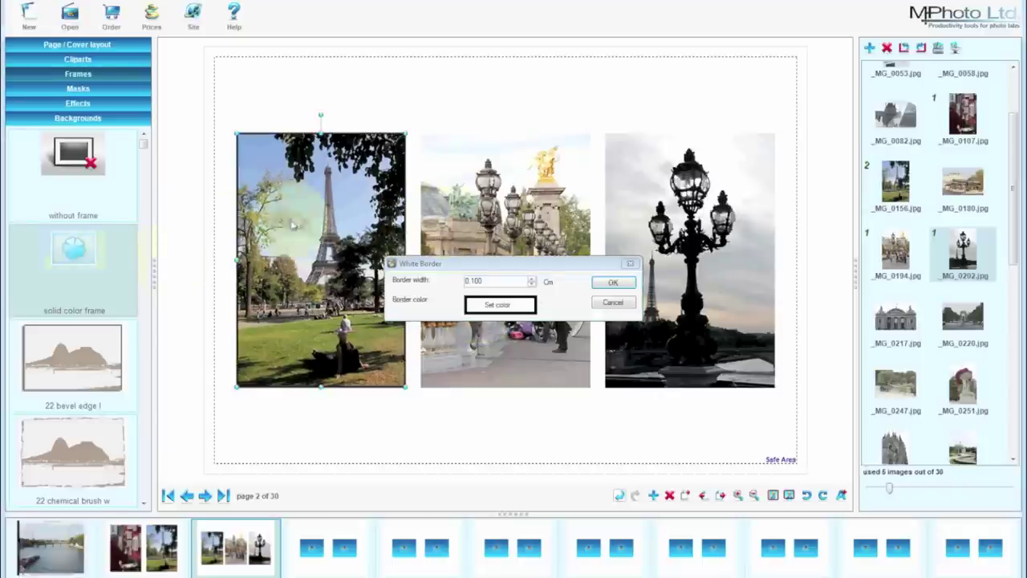
{"action": "left_click", "coordinate": [612, 283]}
{"action": "left_click_drag", "start_coordinate": [620, 221], "coordinate": [633, 229]}
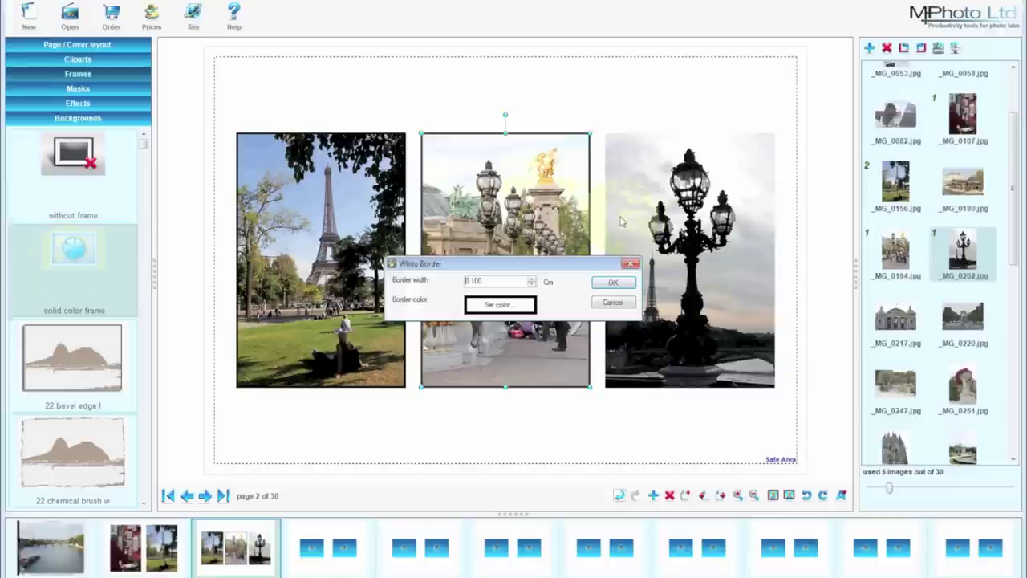
{"action": "left_click", "coordinate": [612, 283]}
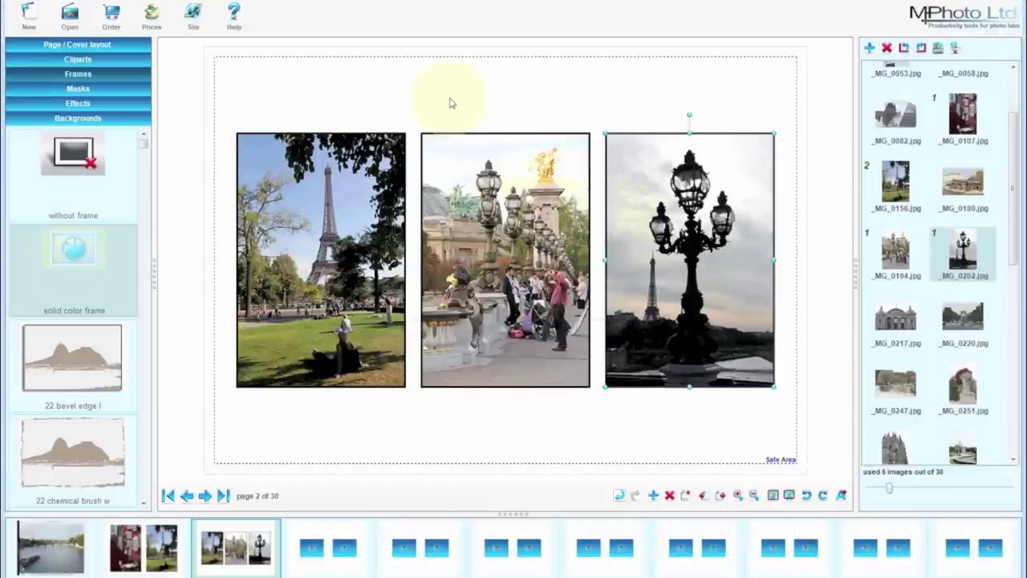
Step: Apply the BlackAndWhite colour effect to the middle bridge-lamp photo
{"action": "left_click", "coordinate": [70, 104]}
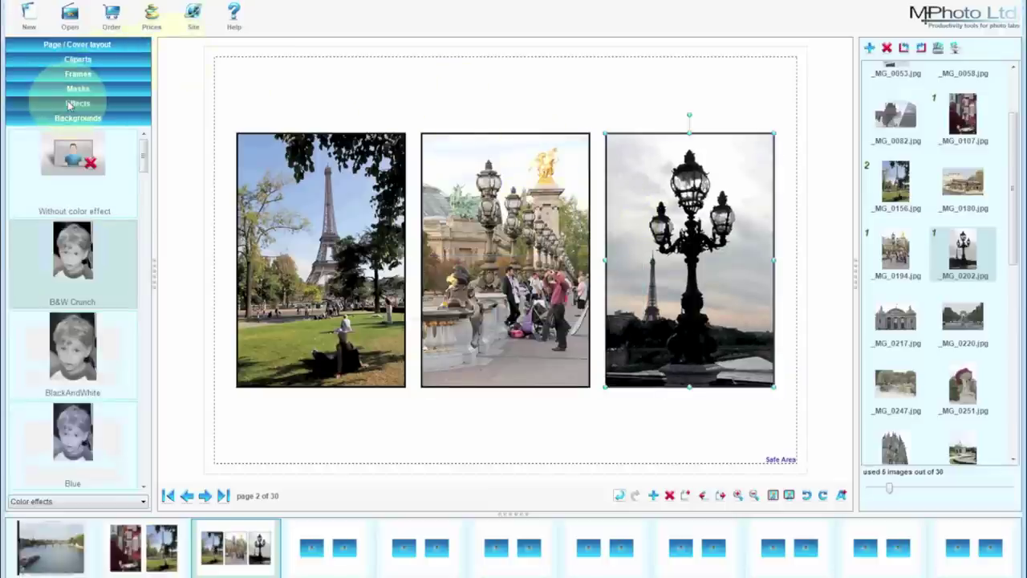
{"action": "left_click_drag", "start_coordinate": [71, 346], "coordinate": [514, 221]}
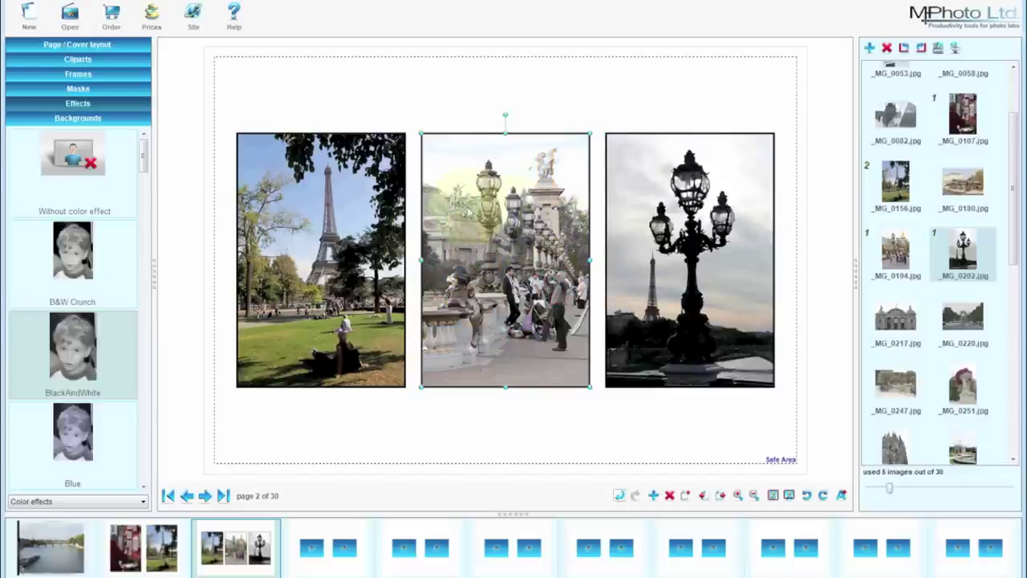
{"action": "left_click", "coordinate": [78, 88]}
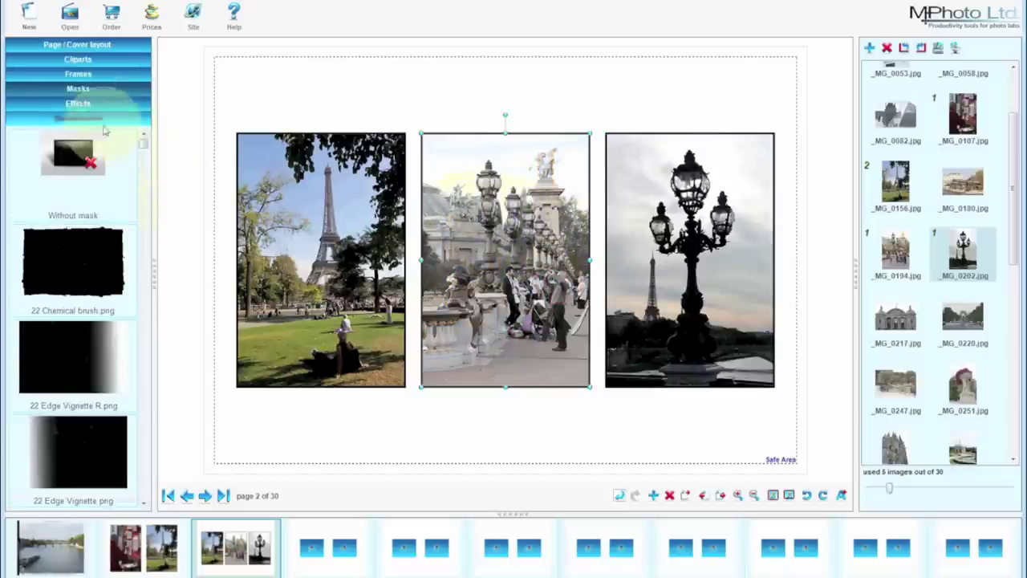
{"action": "left_click_drag", "start_coordinate": [144, 151], "coordinate": [143, 205]}
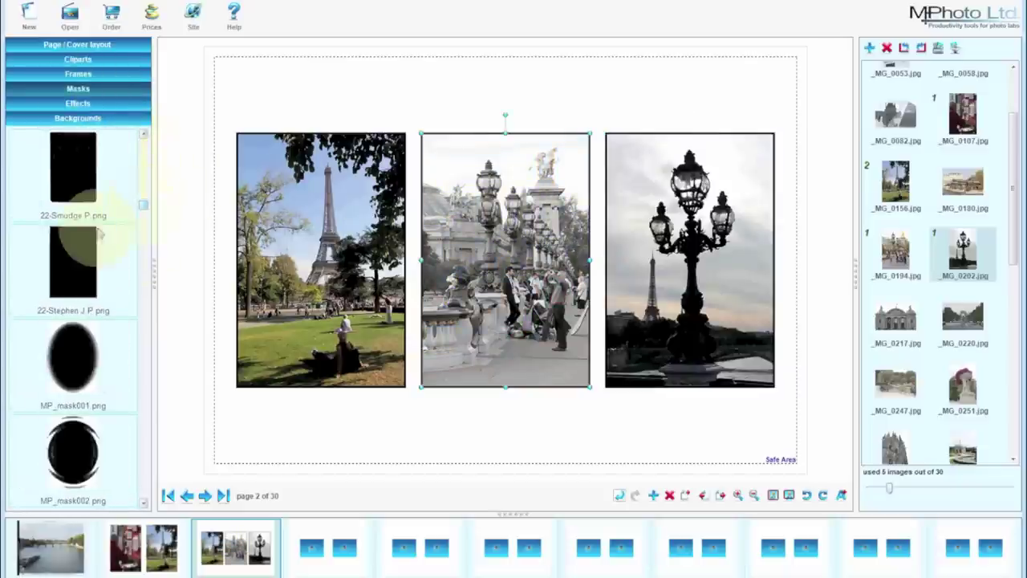
{"action": "mouse_move", "coordinate": [72, 265]}
{"action": "left_mouse_down"}
{"action": "mouse_move", "coordinate": [416, 201]}
{"action": "mouse_move", "coordinate": [462, 210]}
{"action": "left_mouse_up"}
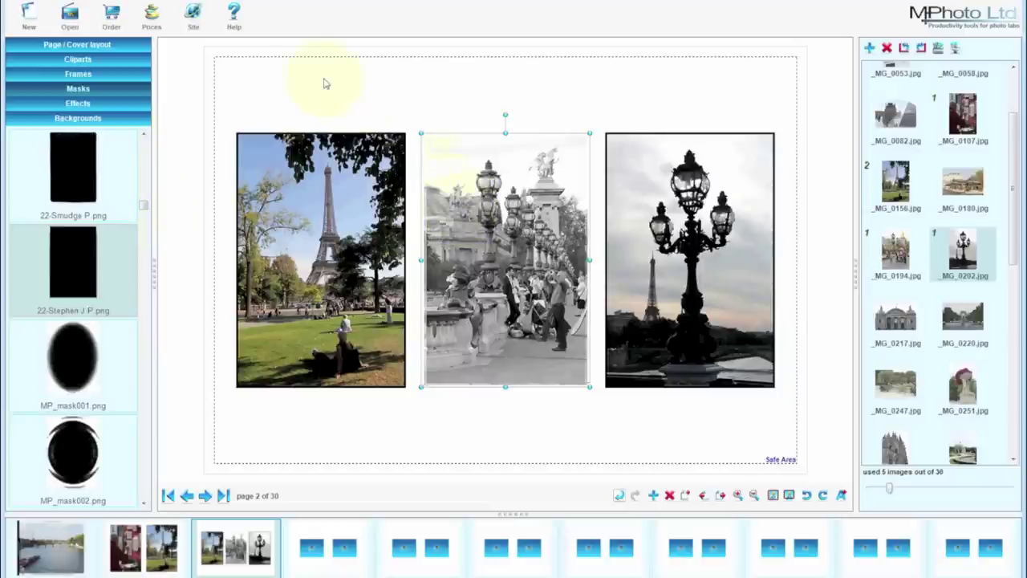
Step: Save page 2 as a new page template
{"action": "left_click", "coordinate": [146, 4]}
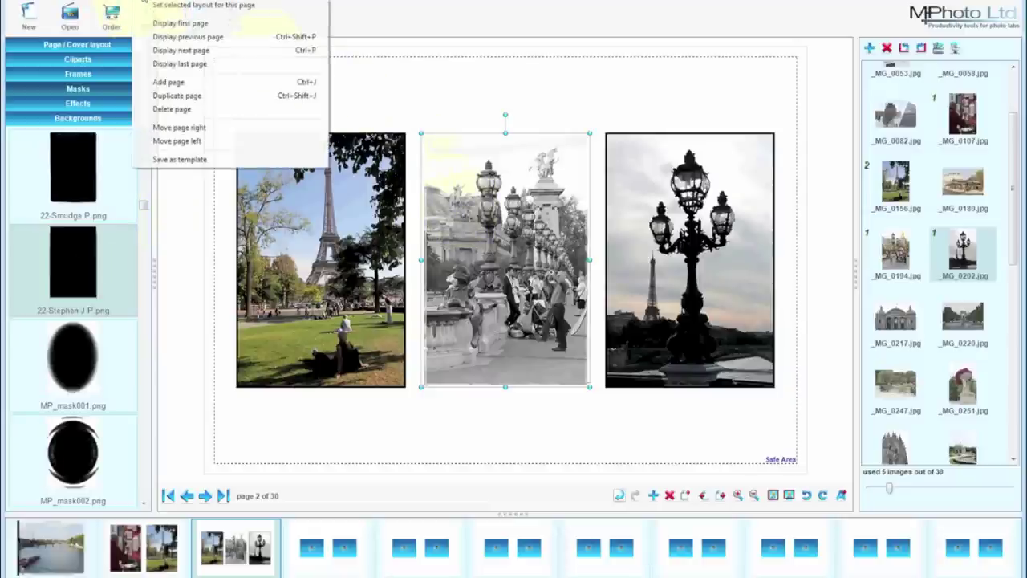
{"action": "left_click", "coordinate": [166, 160]}
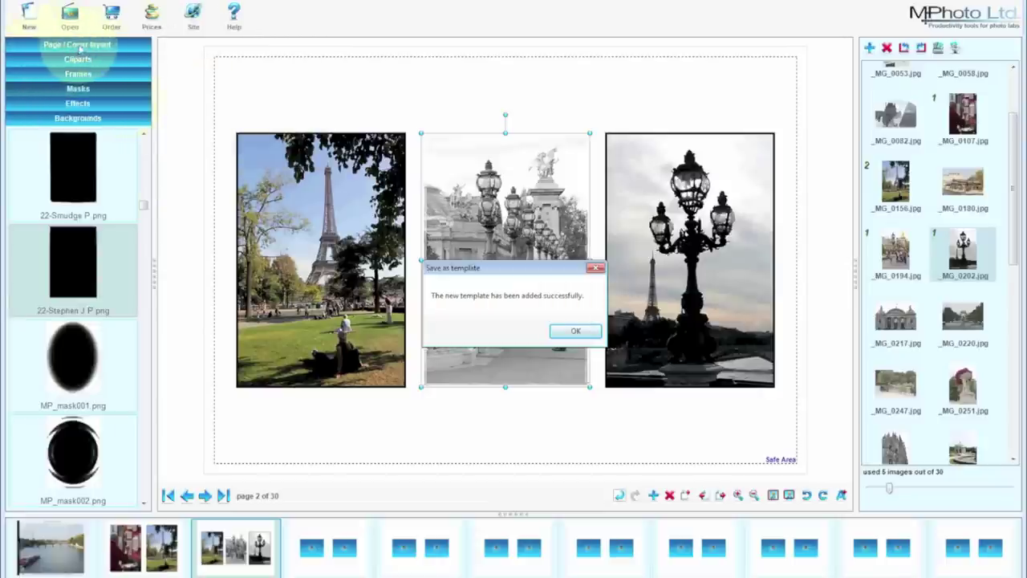
{"action": "left_click", "coordinate": [575, 331]}
Step: Apply the newly saved three-photo template from the page layouts
{"action": "left_click", "coordinate": [77, 44]}
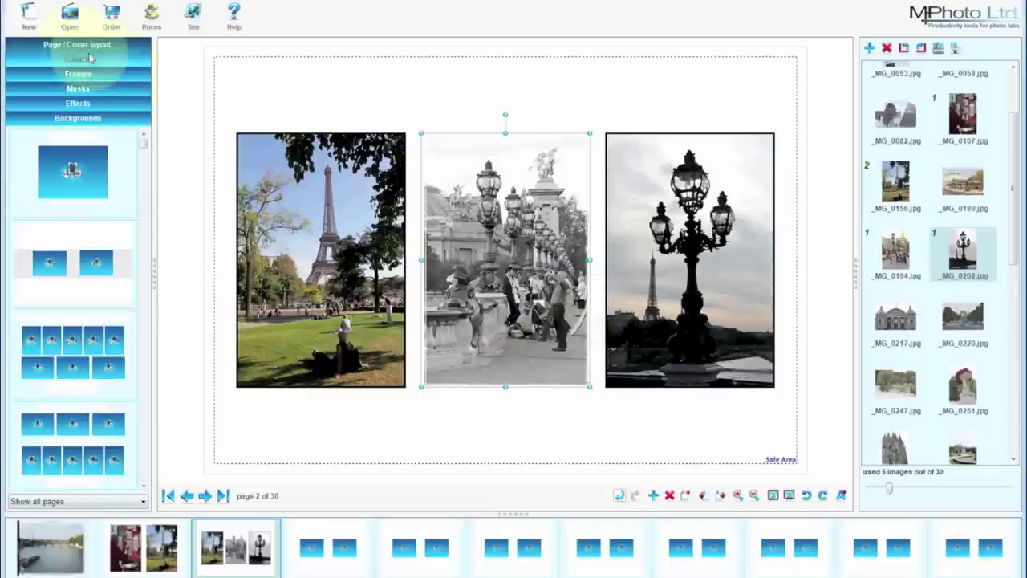
{"action": "left_click_drag", "start_coordinate": [149, 149], "coordinate": [146, 479]}
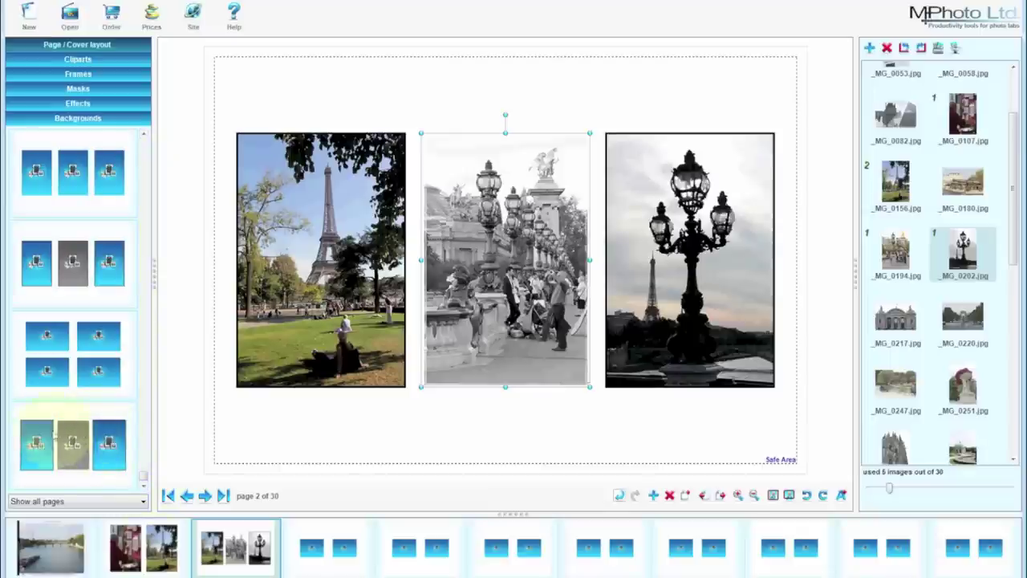
{"action": "left_click", "coordinate": [107, 440]}
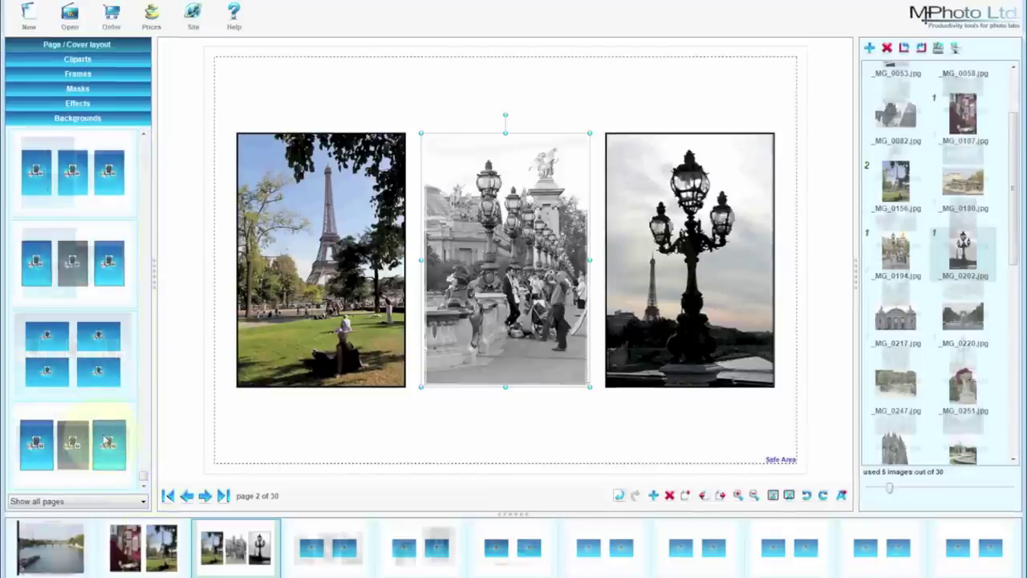